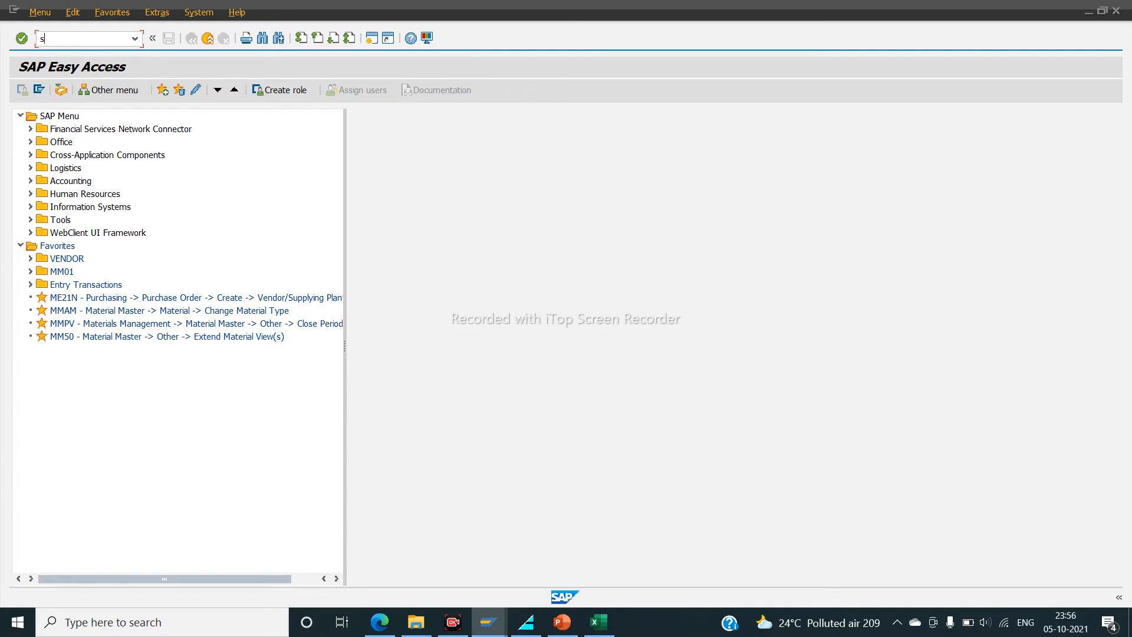
Step: Open the SAP Reference IMG and launch Define Attributes of Material Types under Logistics - General, Material Master, Basic Settings, Material Types
key(Return)
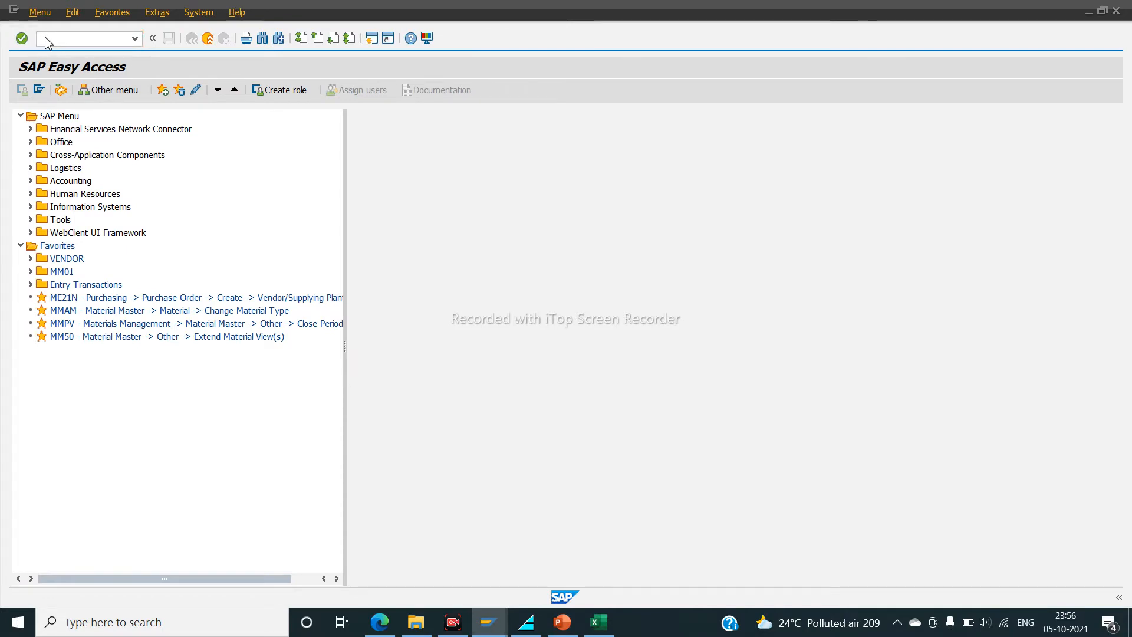
click(55, 92)
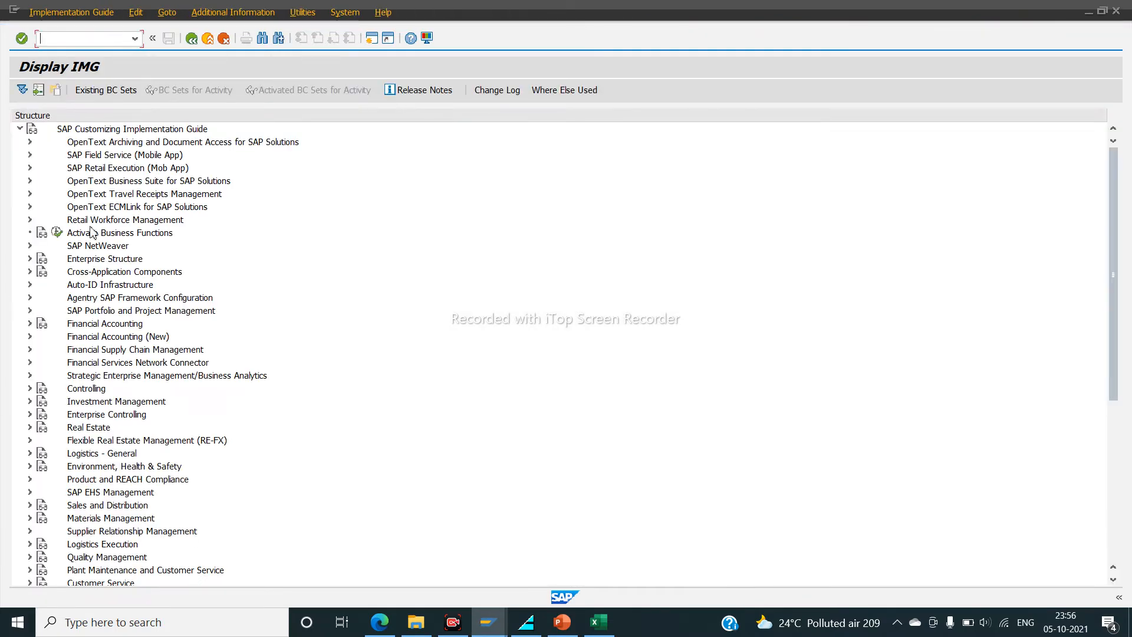
click(31, 453)
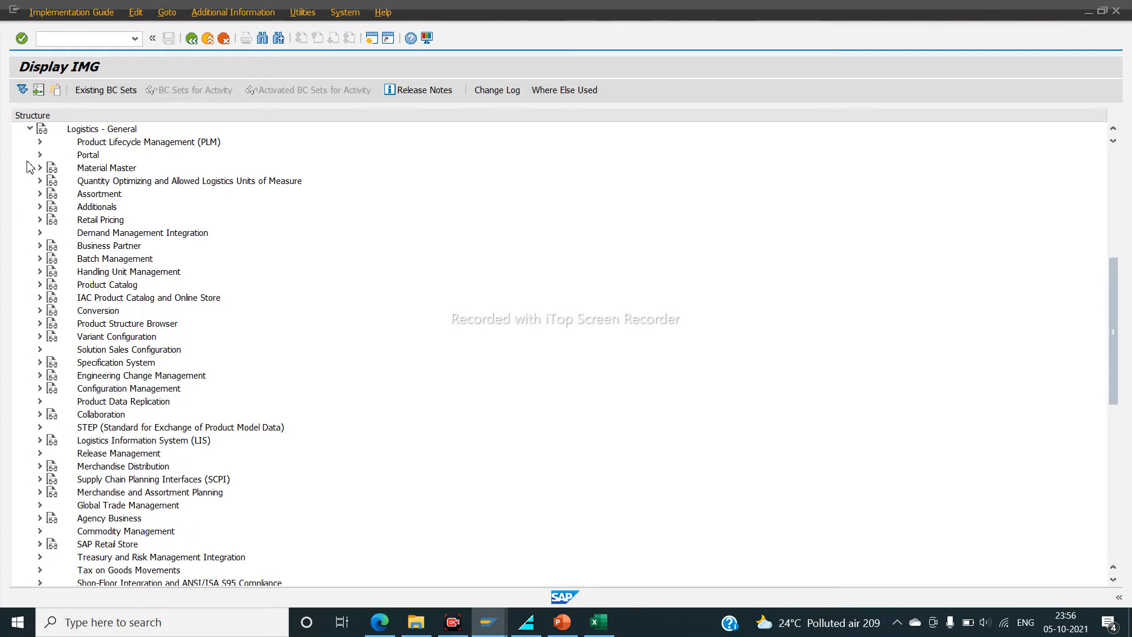
click(40, 168)
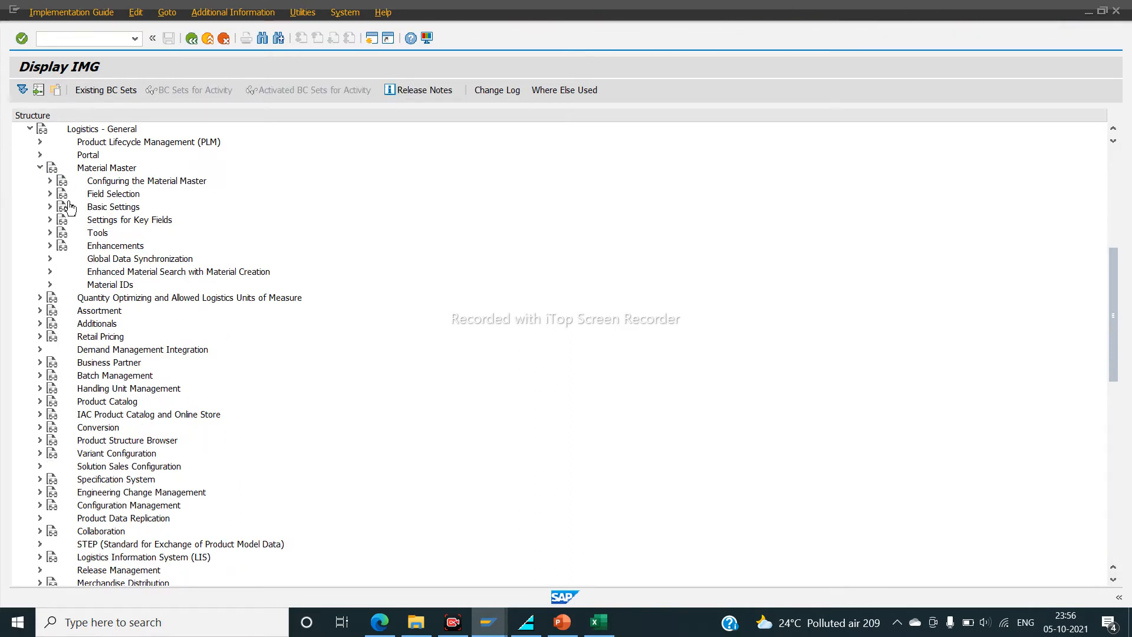
click(51, 207)
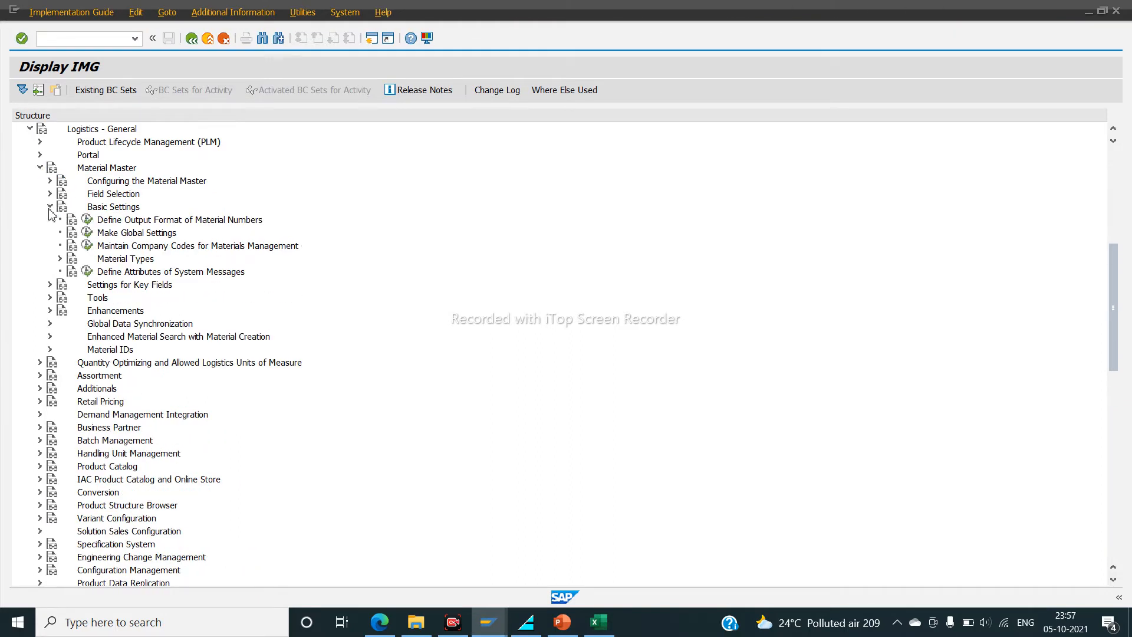
click(60, 258)
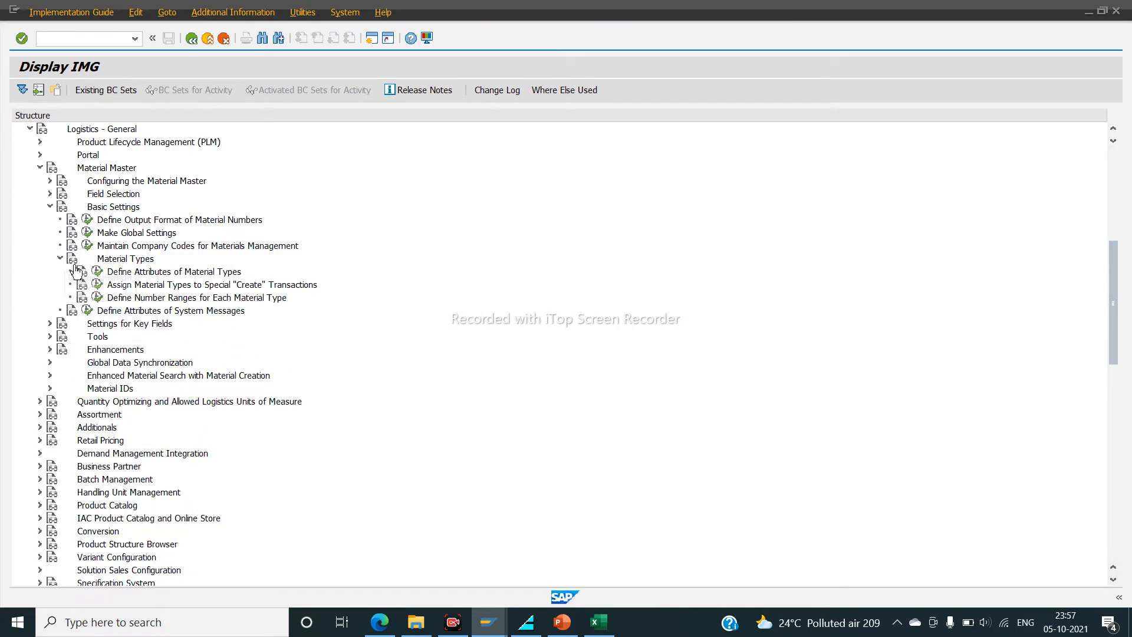
click(97, 273)
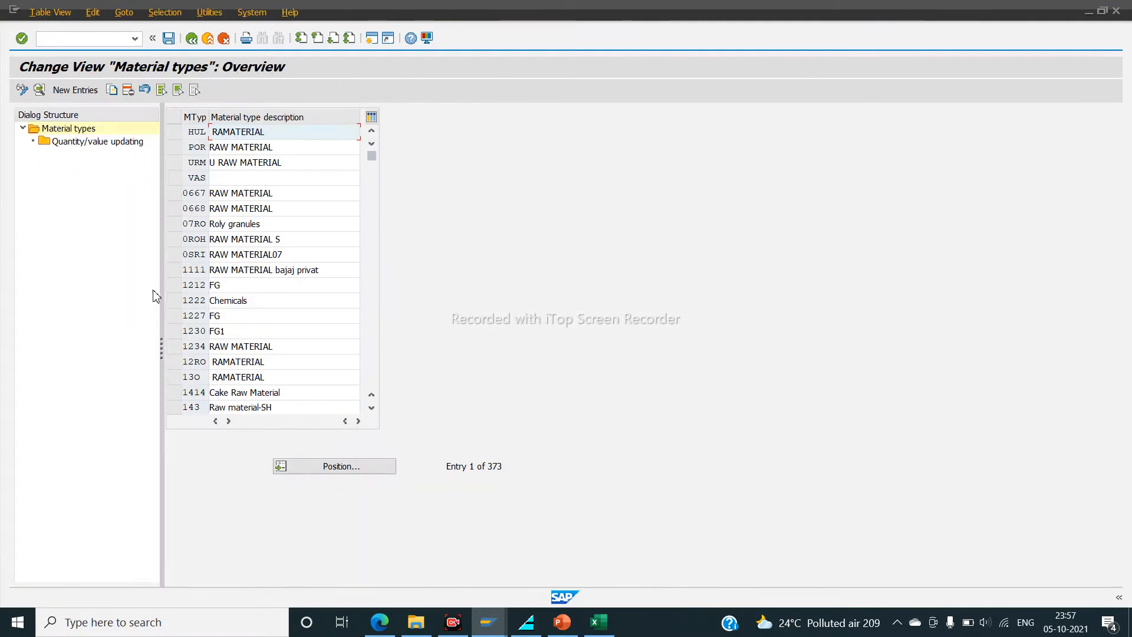
Step: Look up the standard material types ROH and FERT in the material types overview
click(355, 467)
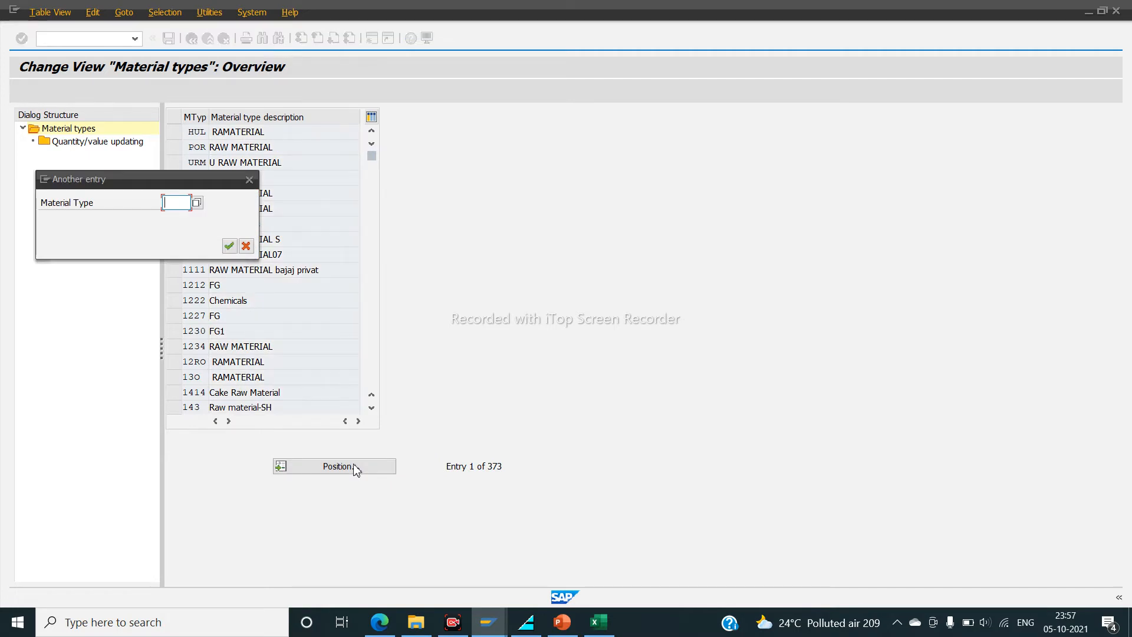
text(roh)
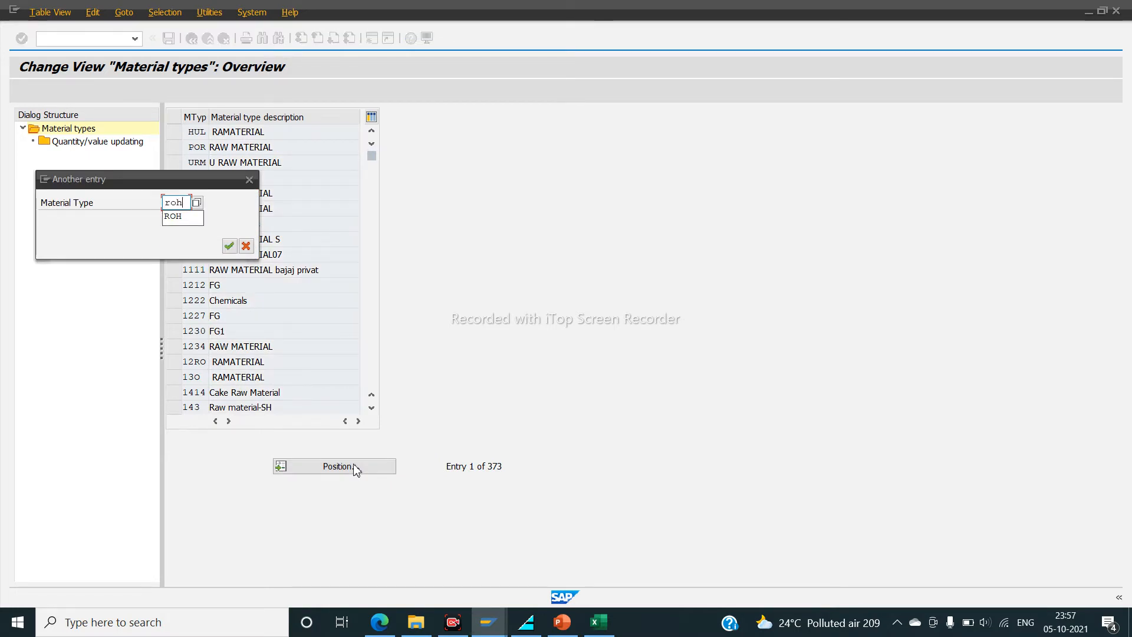
key(Return)
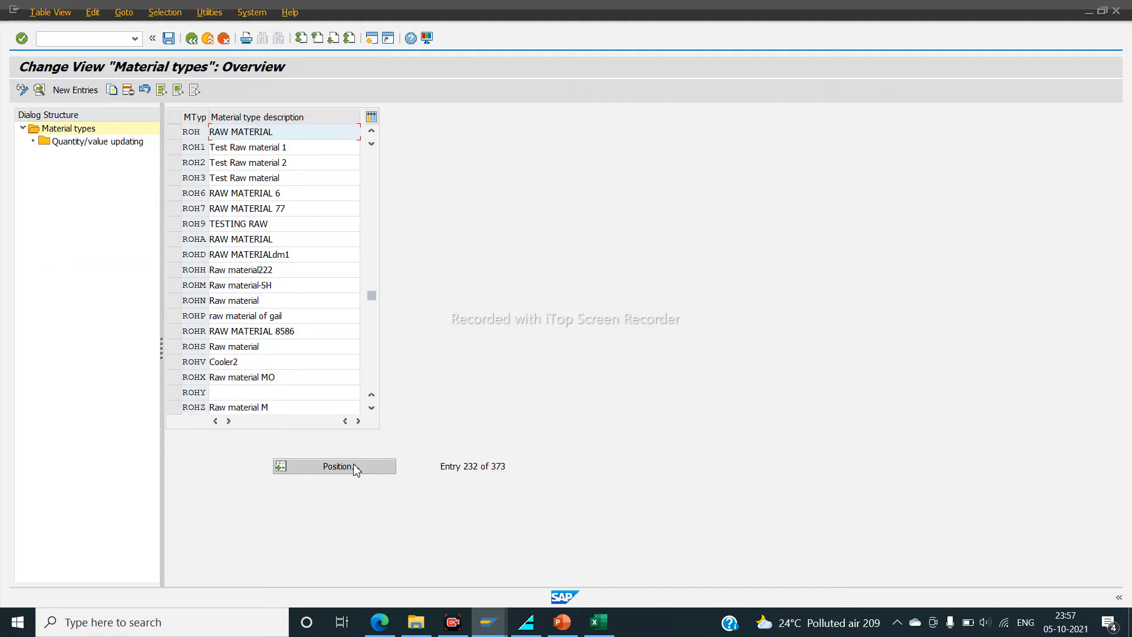
click(352, 469)
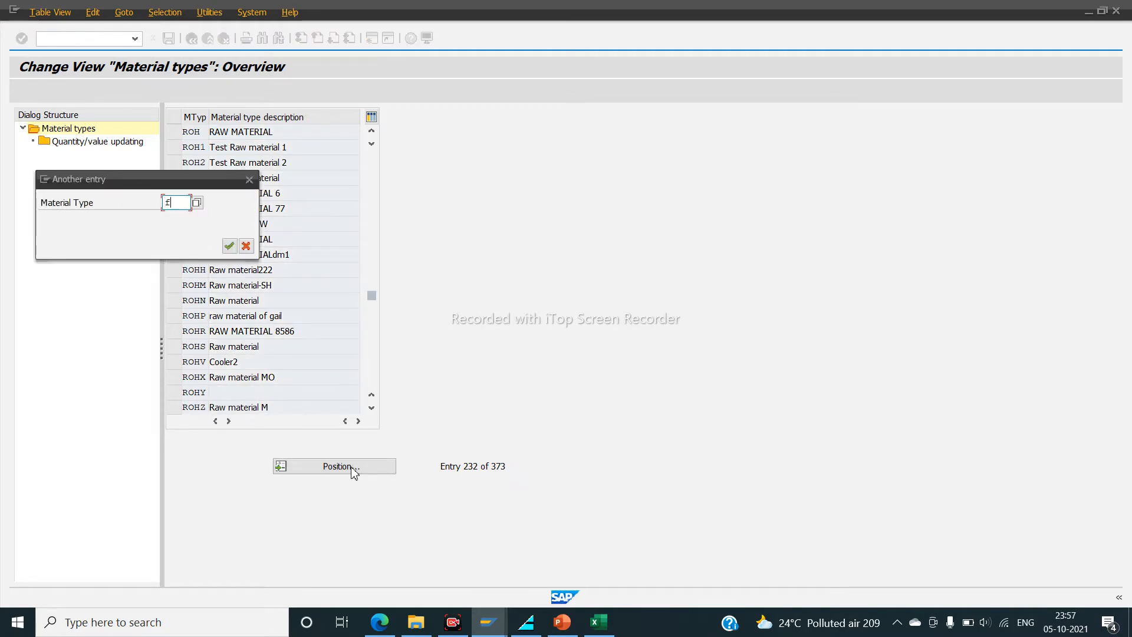
text(FERT)
key(Return)
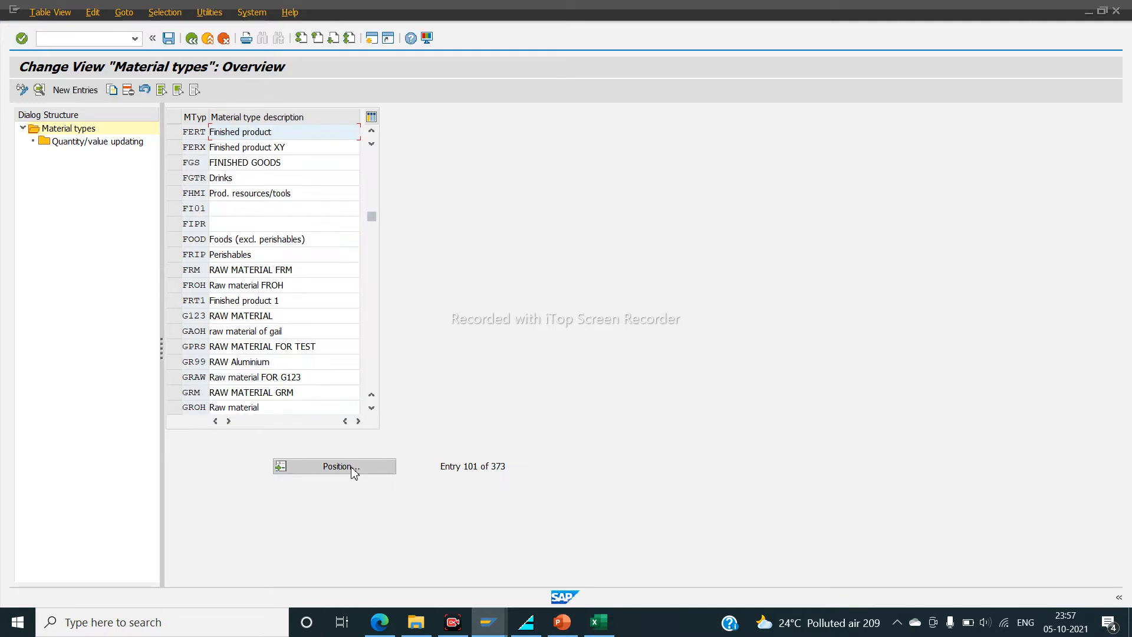
Step: Position the overview on material type ROH, select that entry and copy it as a new material type
click(355, 472)
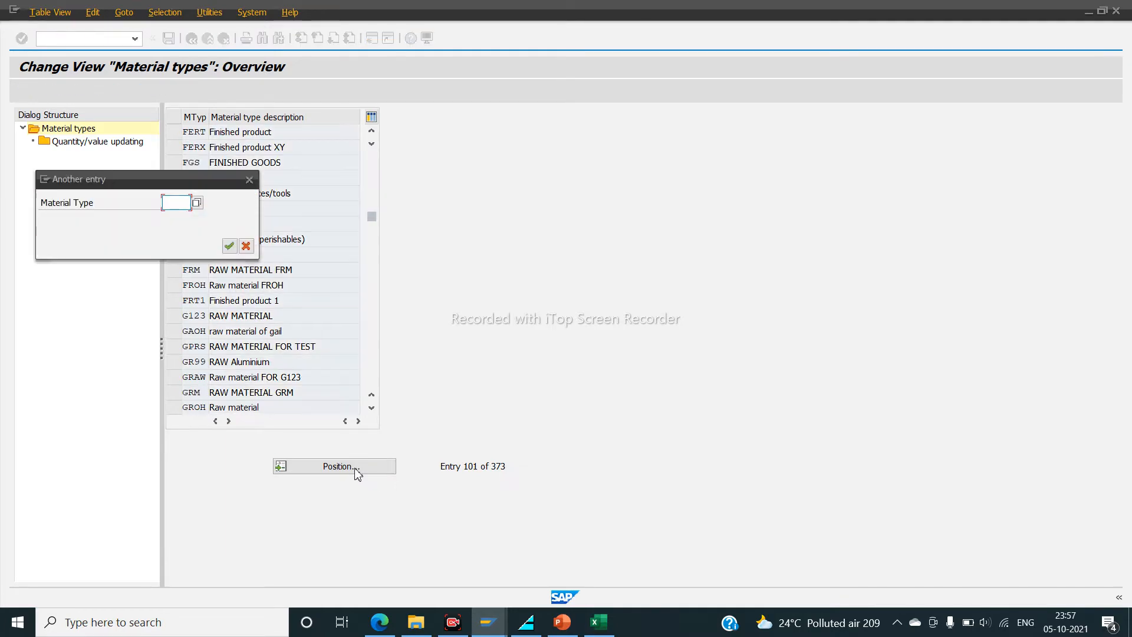
text(ROH)
key(Return)
click(172, 132)
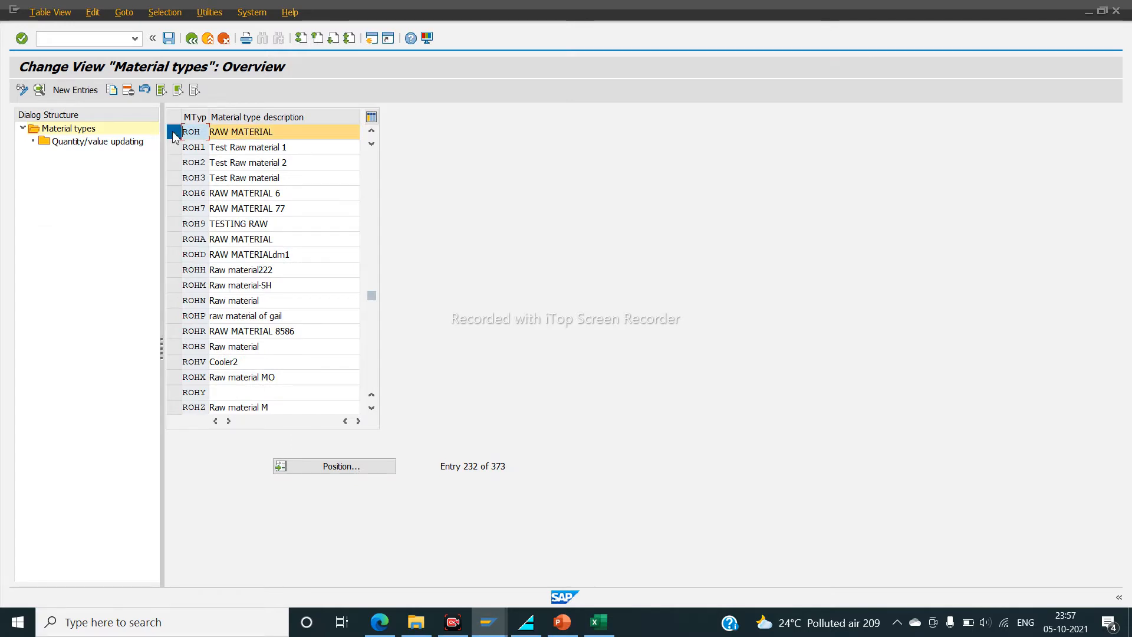
click(111, 89)
Step: Set the copied material type's code to DRM and its description to RAW MATERIAL DRM
drag(133, 116, 97, 112)
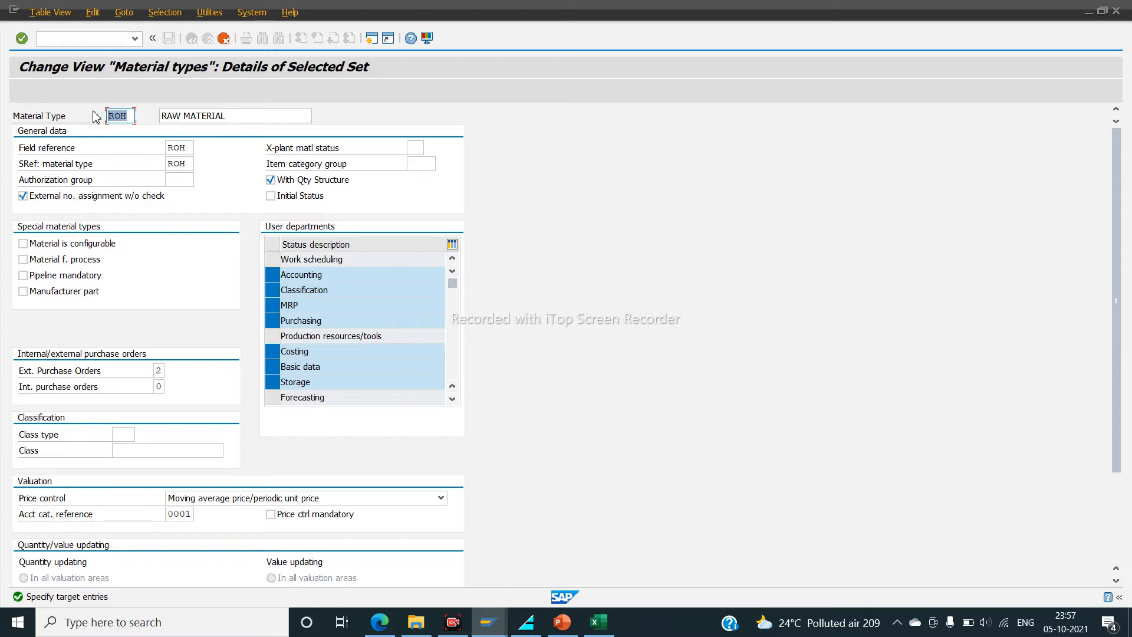
text(d)
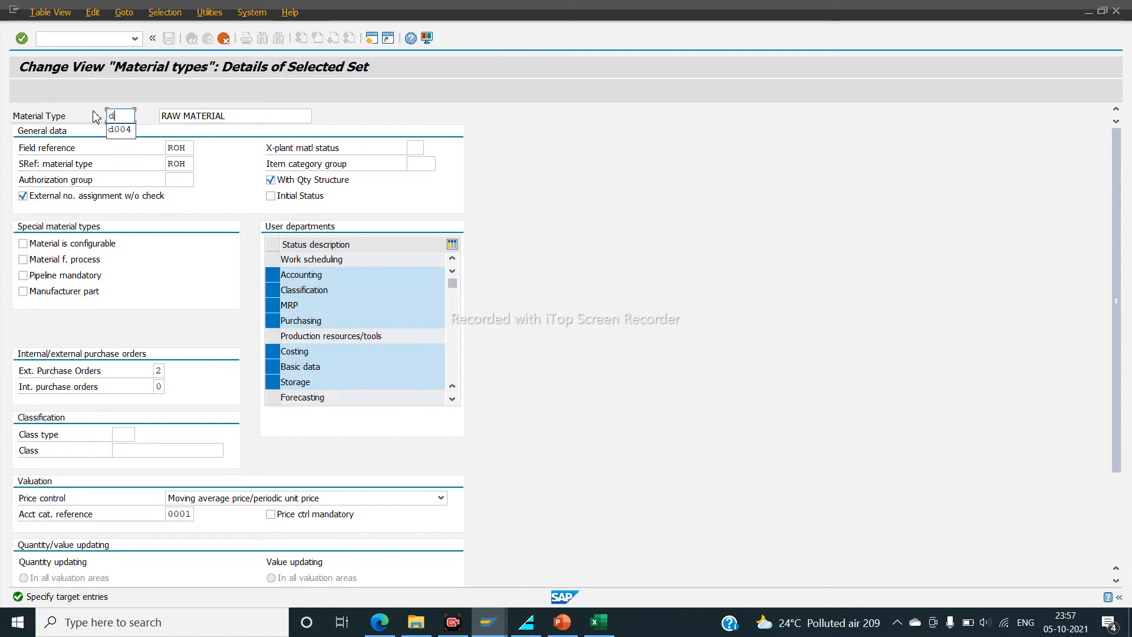
text(rm)
key(BackSpace)
key(BackSpace)
key(BackSpace)
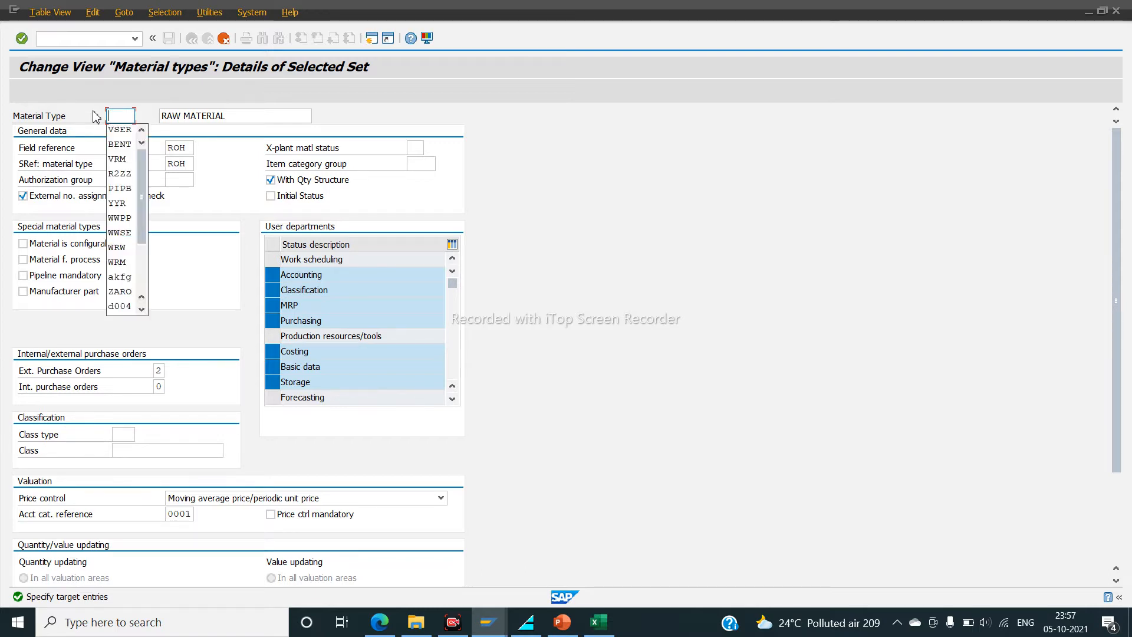
text(DRM)
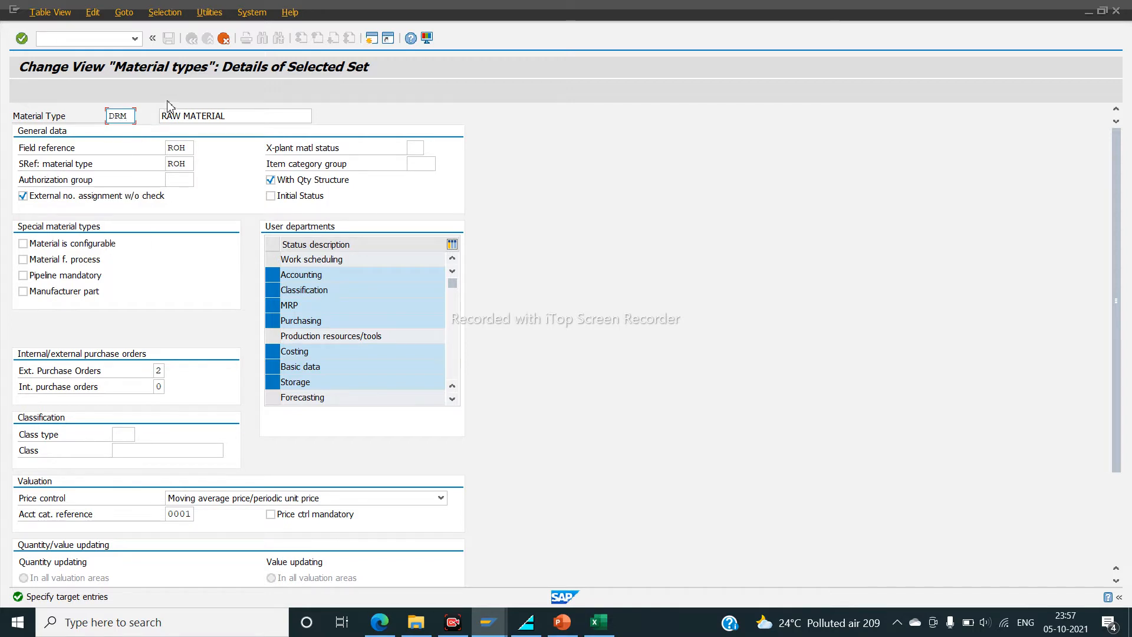
click(255, 114)
text(DRM)
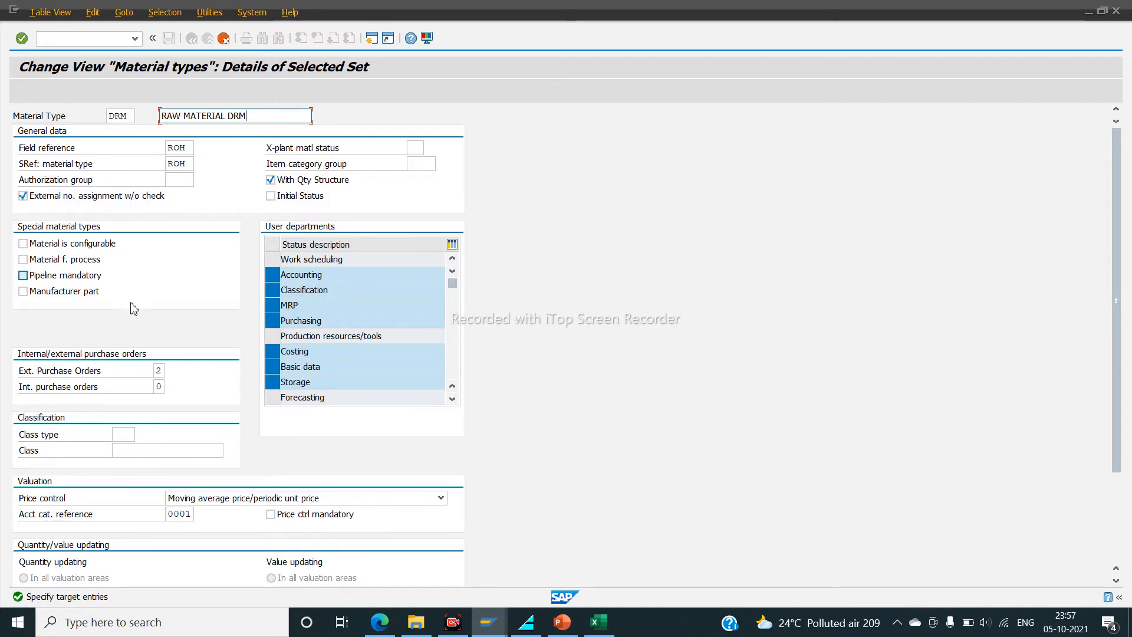
Step: Set both external and internal purchase orders to 2 for material type DRM, and confirm the copy with its dependent entries
click(159, 371)
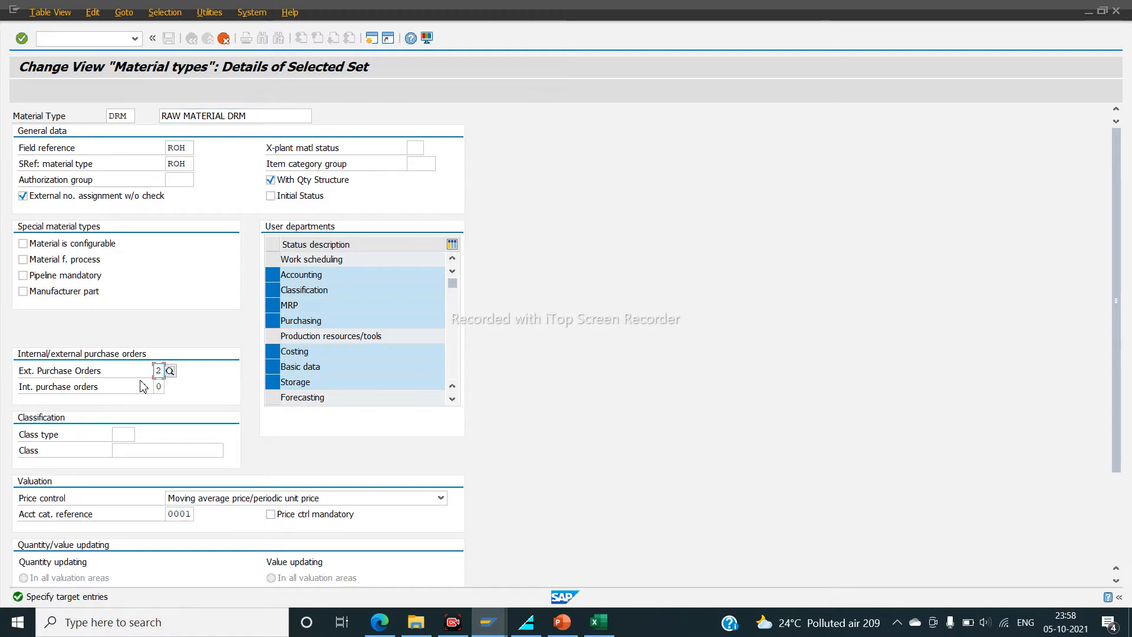
click(170, 371)
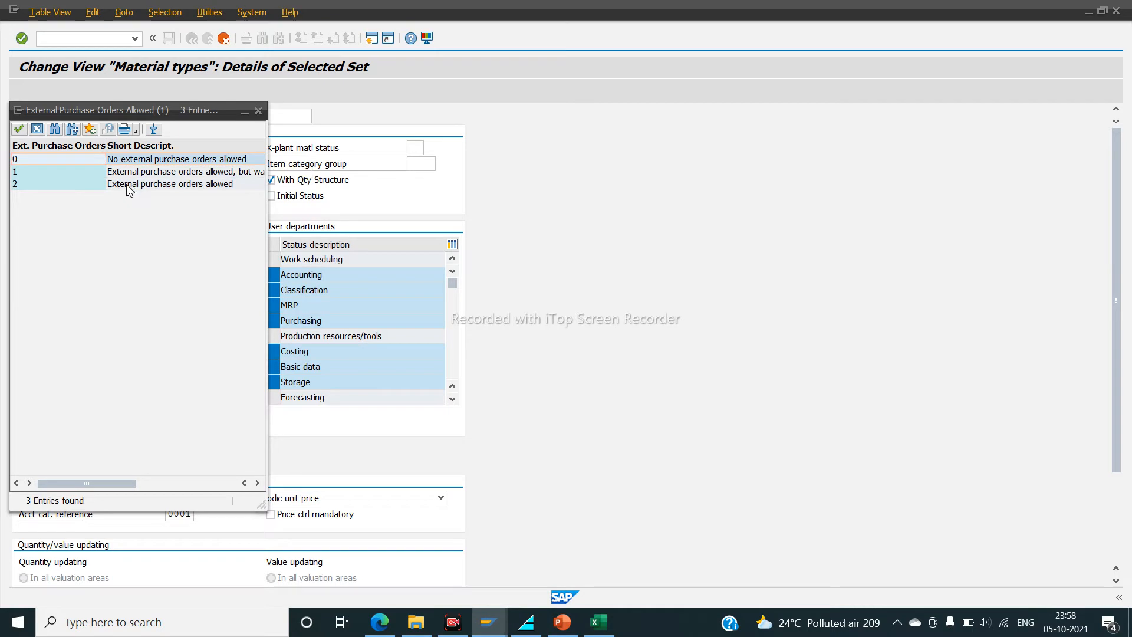
double_click(129, 186)
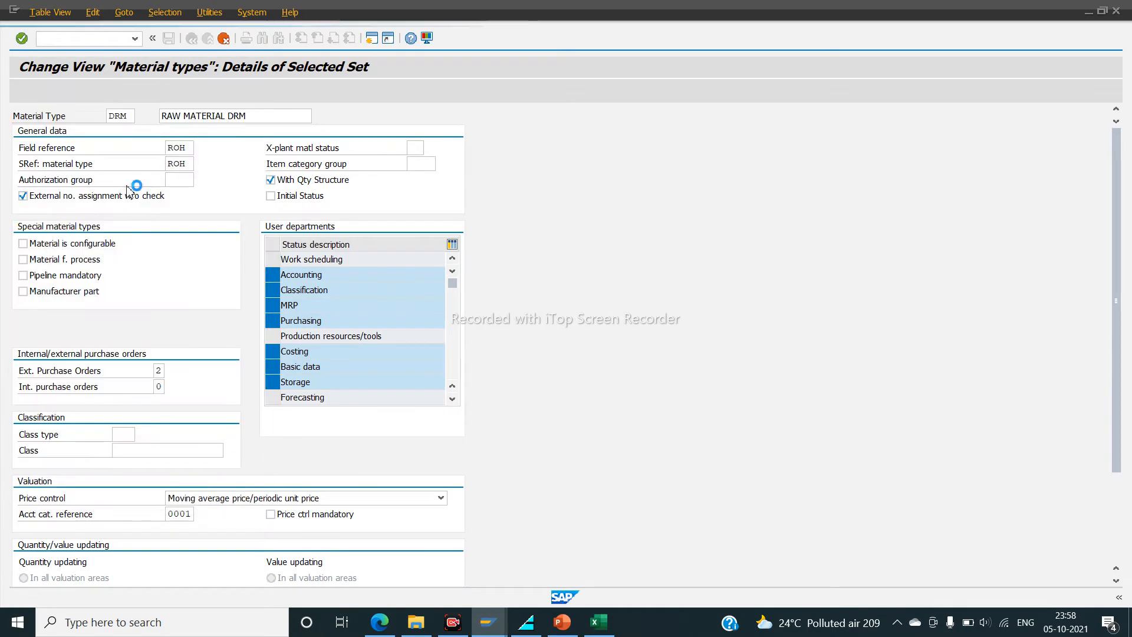
click(159, 387)
click(170, 387)
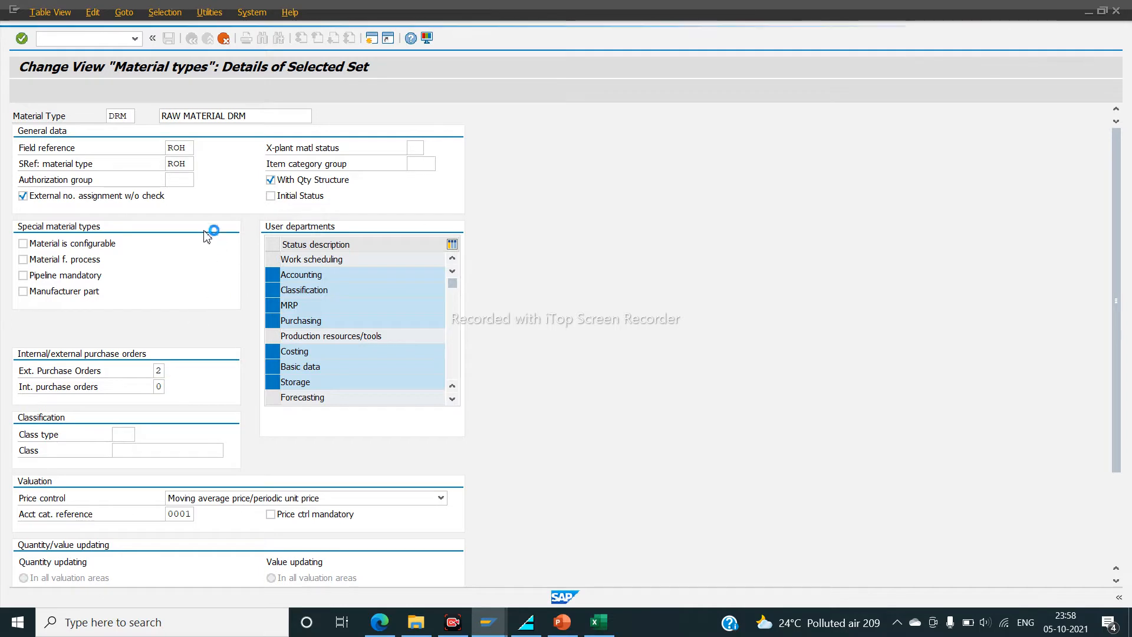
double_click(144, 187)
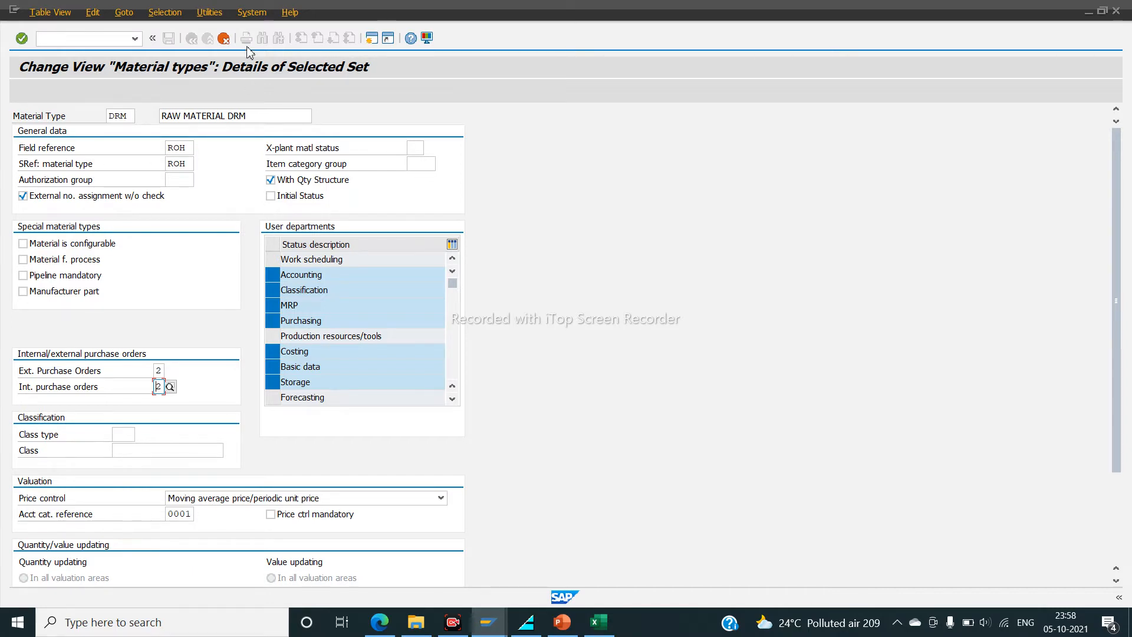
key(Return)
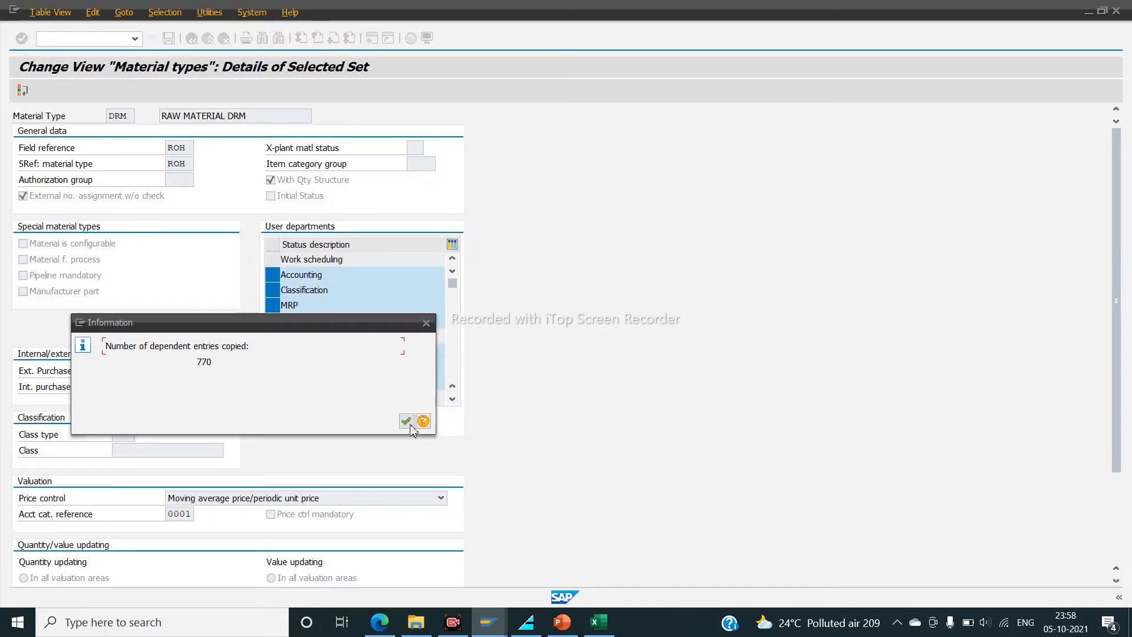
click(407, 422)
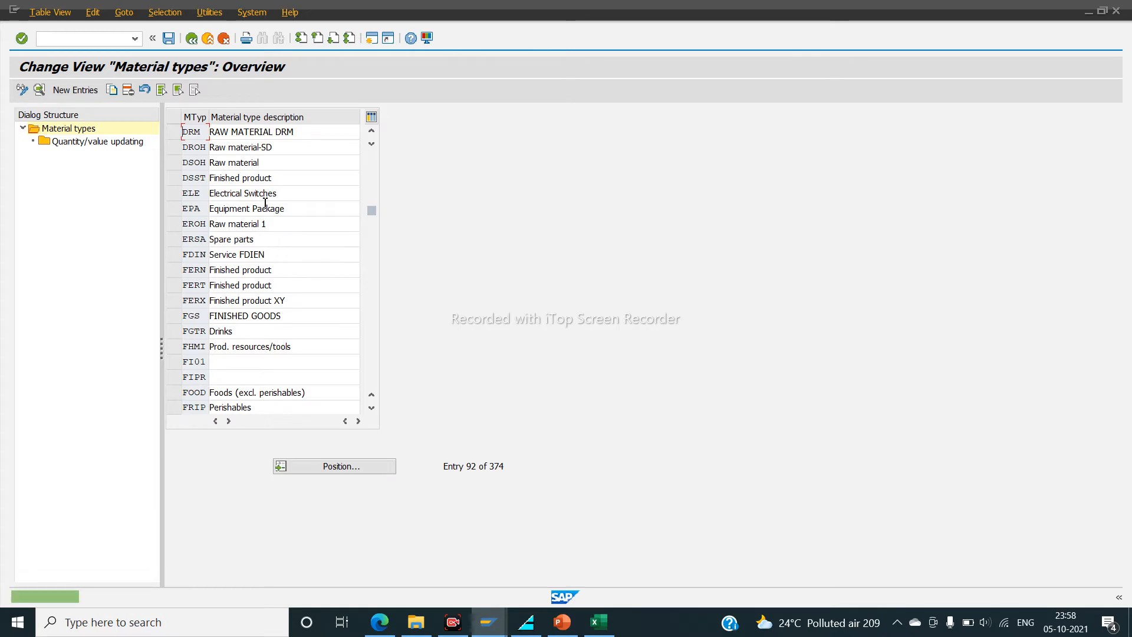
Step: Enable quantity updating and value updating for material type DRM in valuation area V222
click(177, 135)
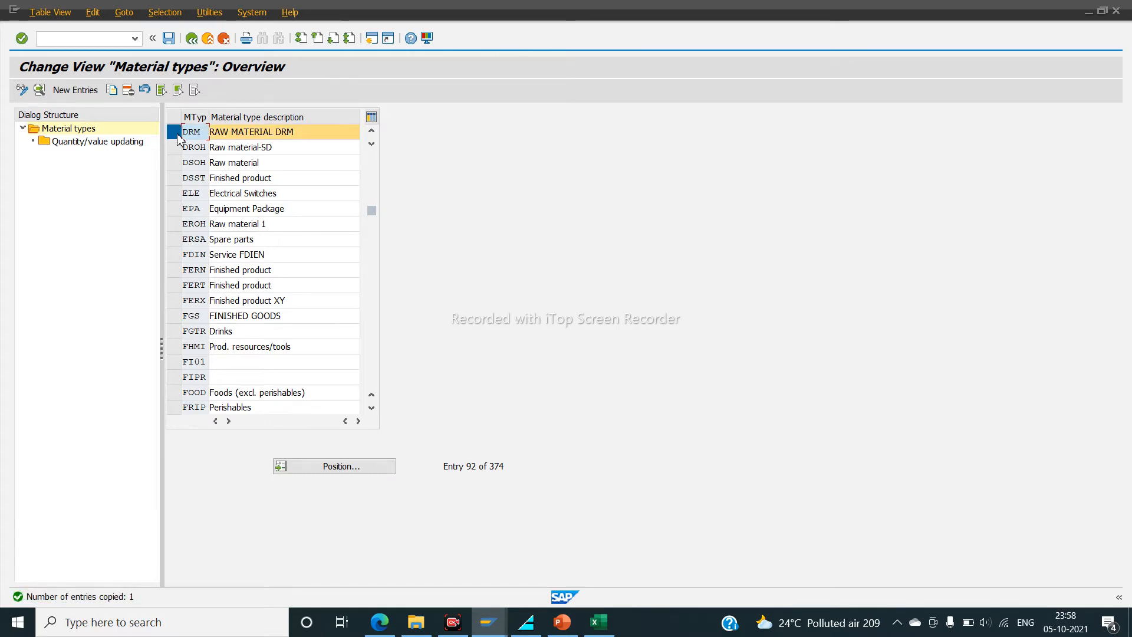
double_click(116, 143)
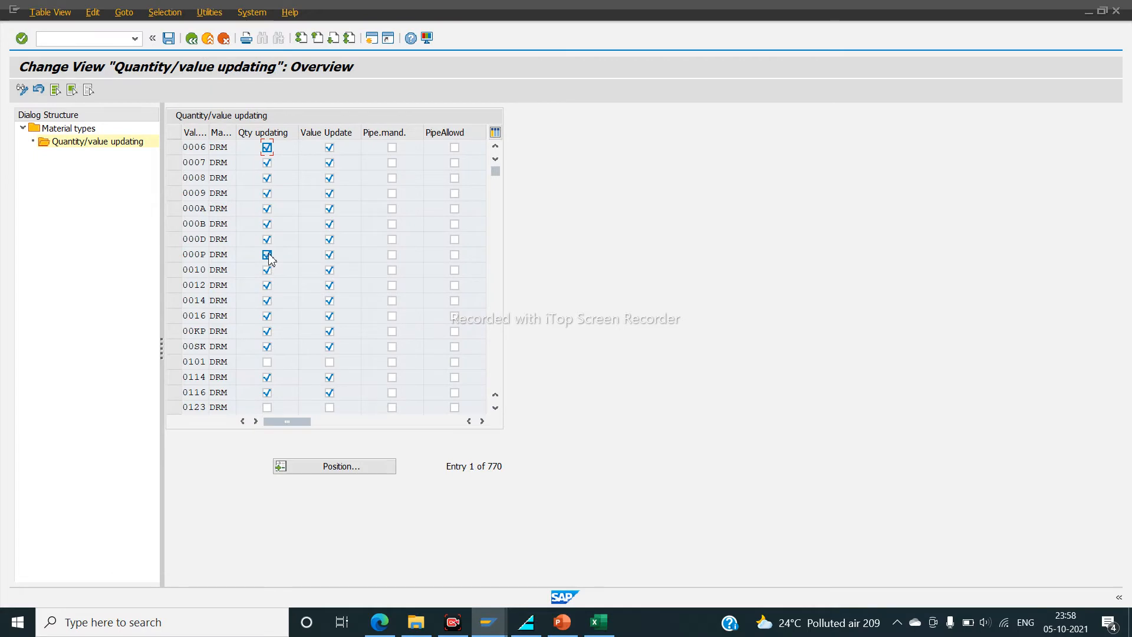
click(341, 466)
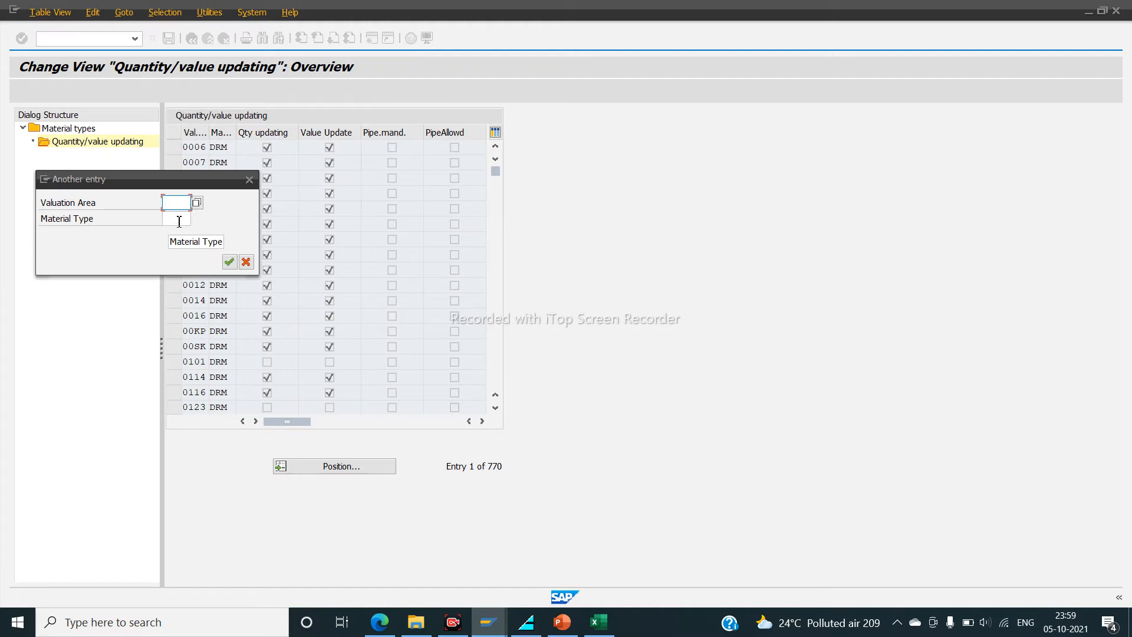
text(V2)
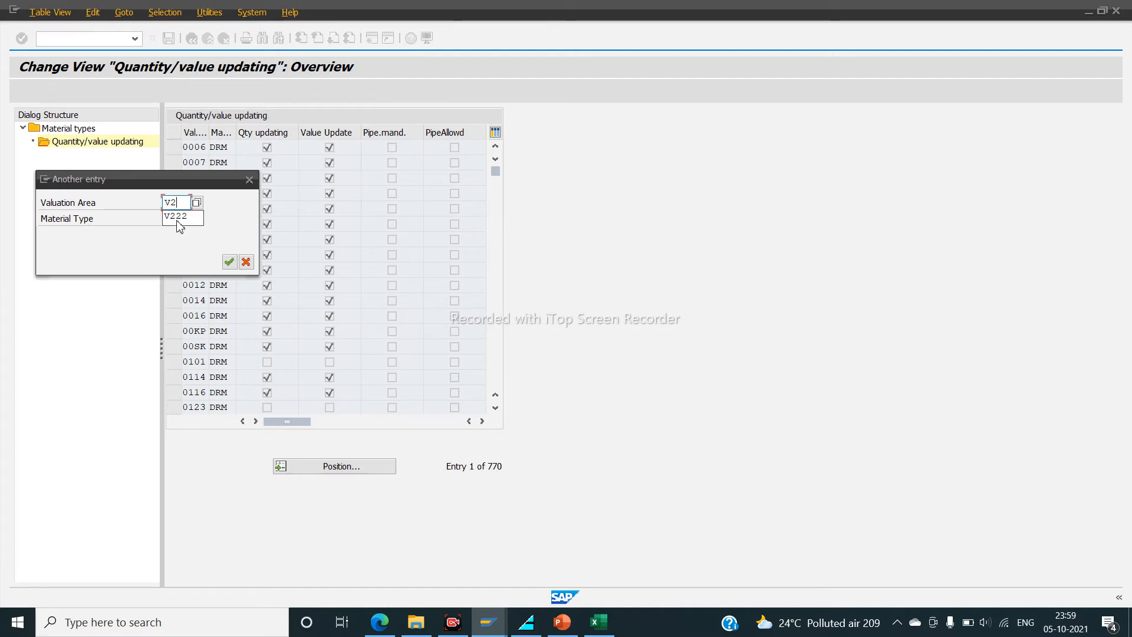
click(178, 219)
key(Return)
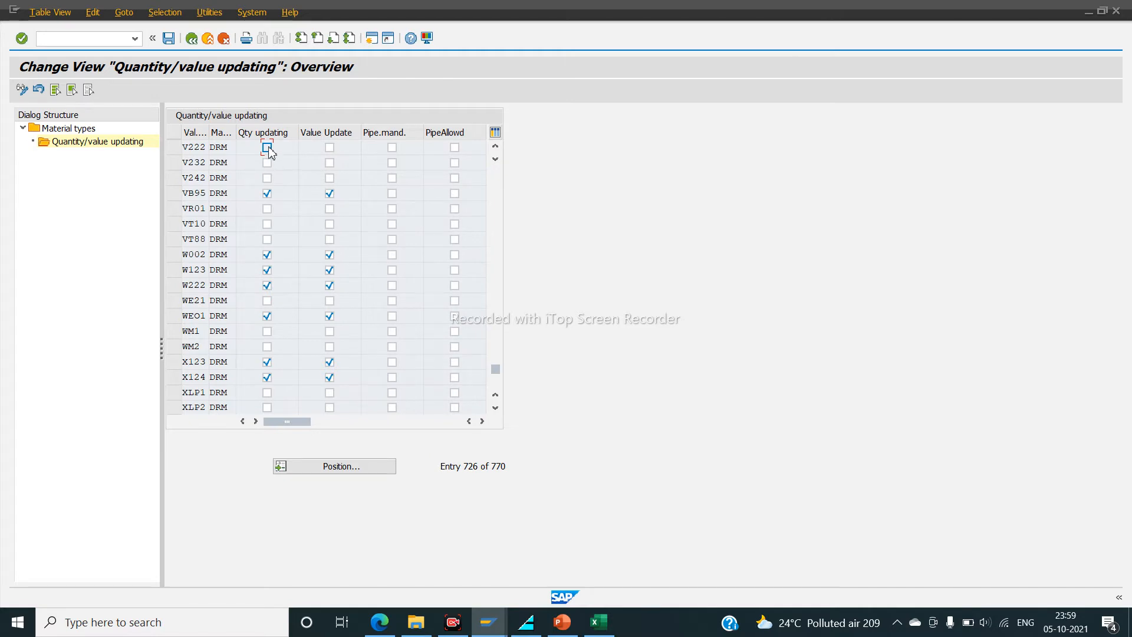
click(328, 147)
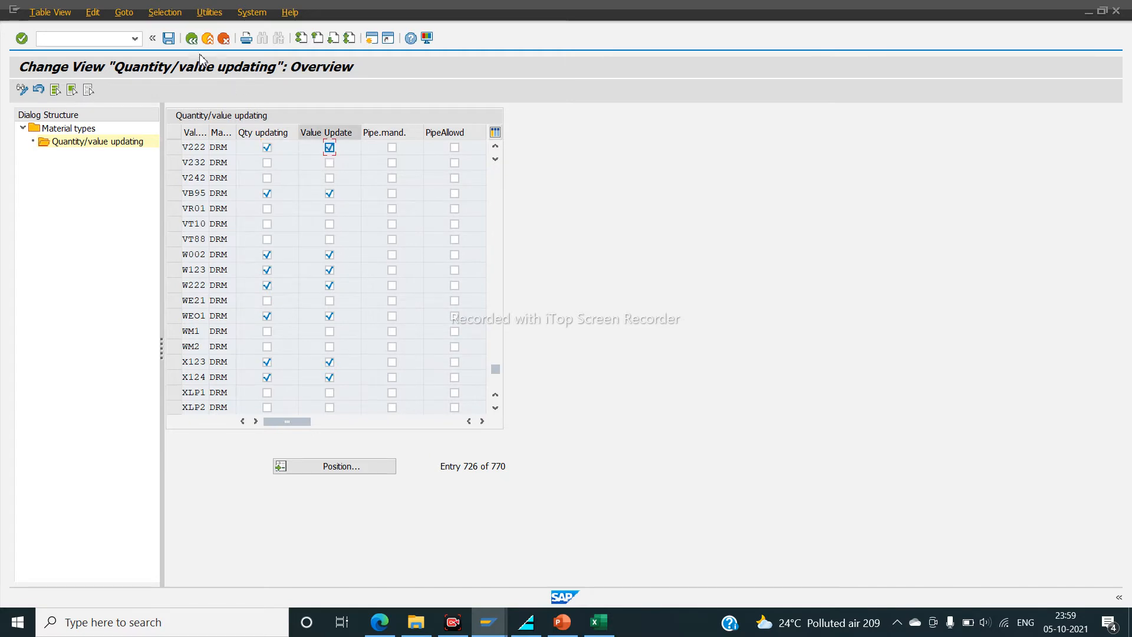
Step: Save the material type settings to the proposed customizing request and return to the IMG structure
click(174, 39)
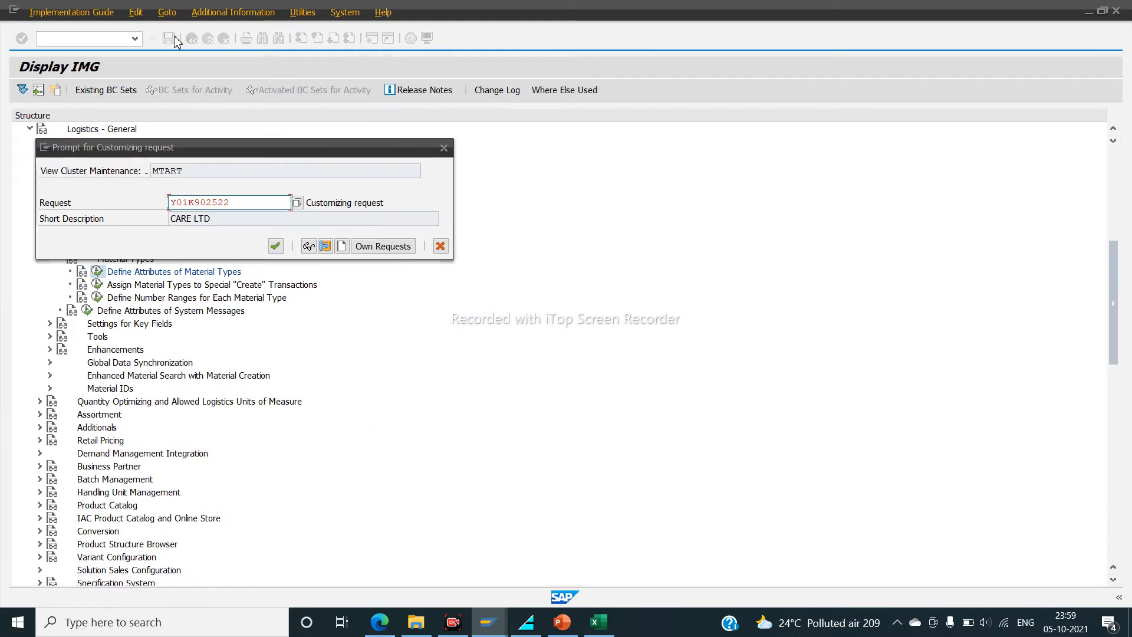
click(275, 247)
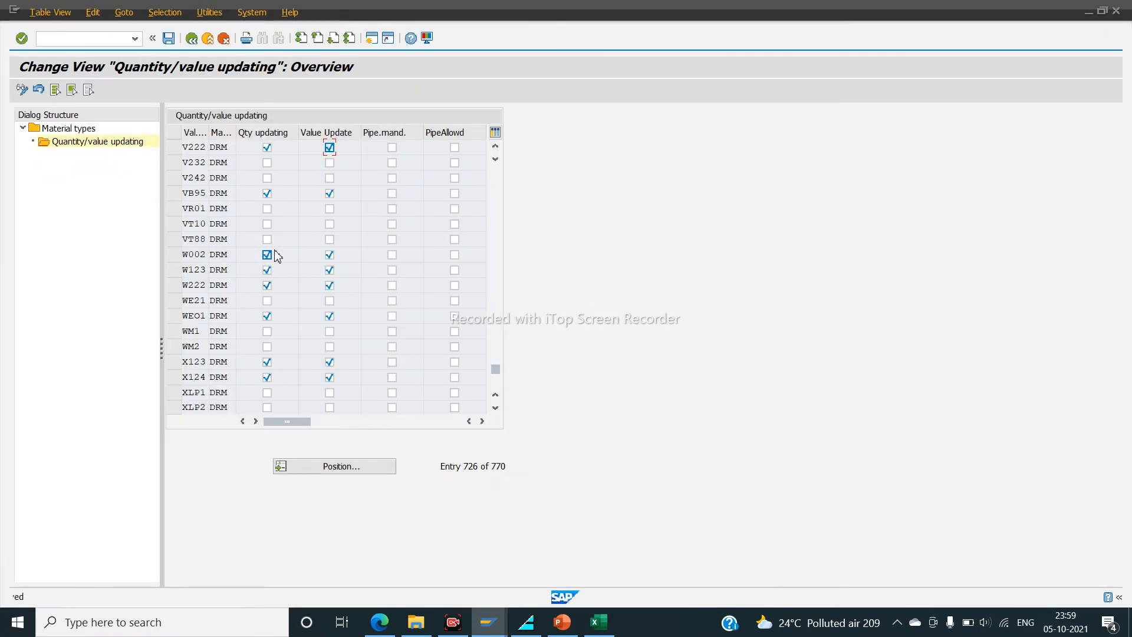
click(192, 39)
click(191, 39)
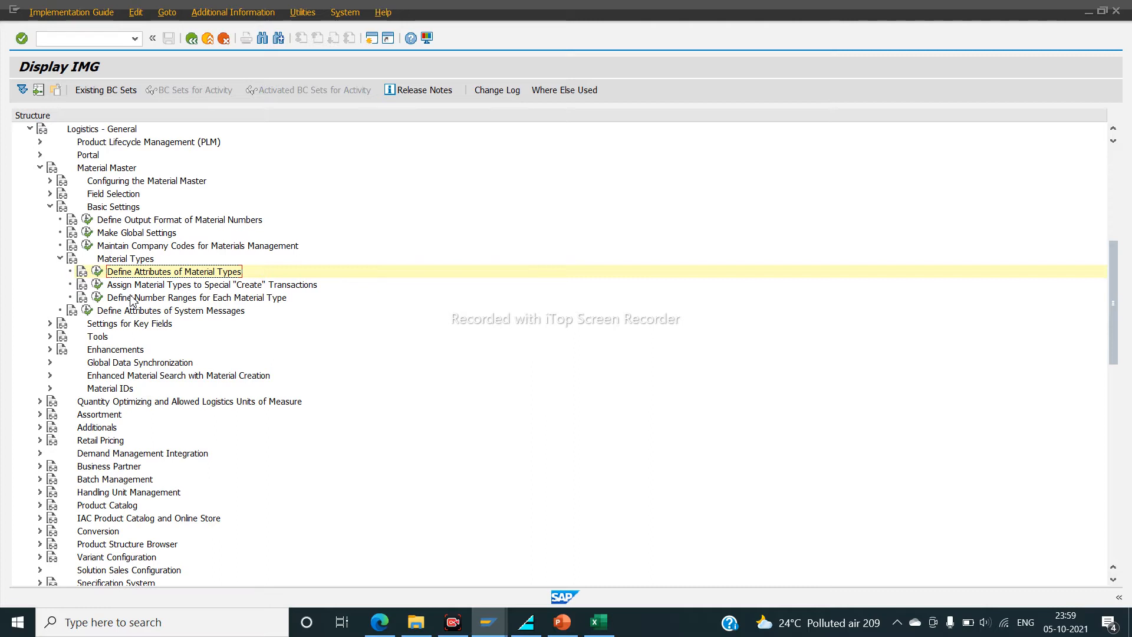
Step: Open number range group maintenance for material types and create a new group named E-LEARN
click(98, 299)
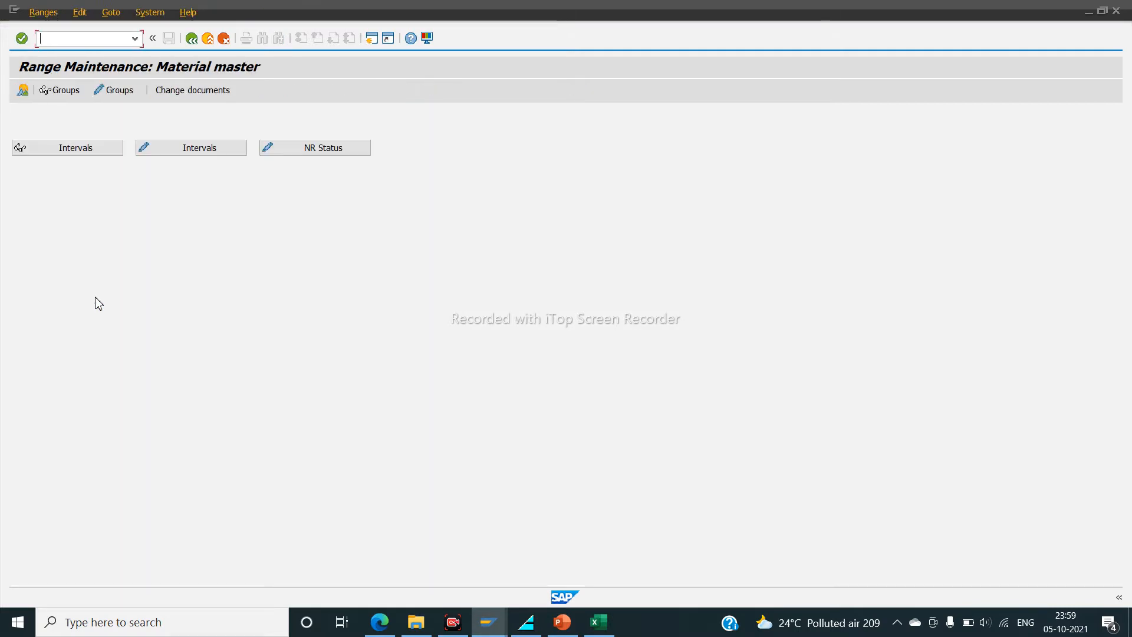
click(110, 94)
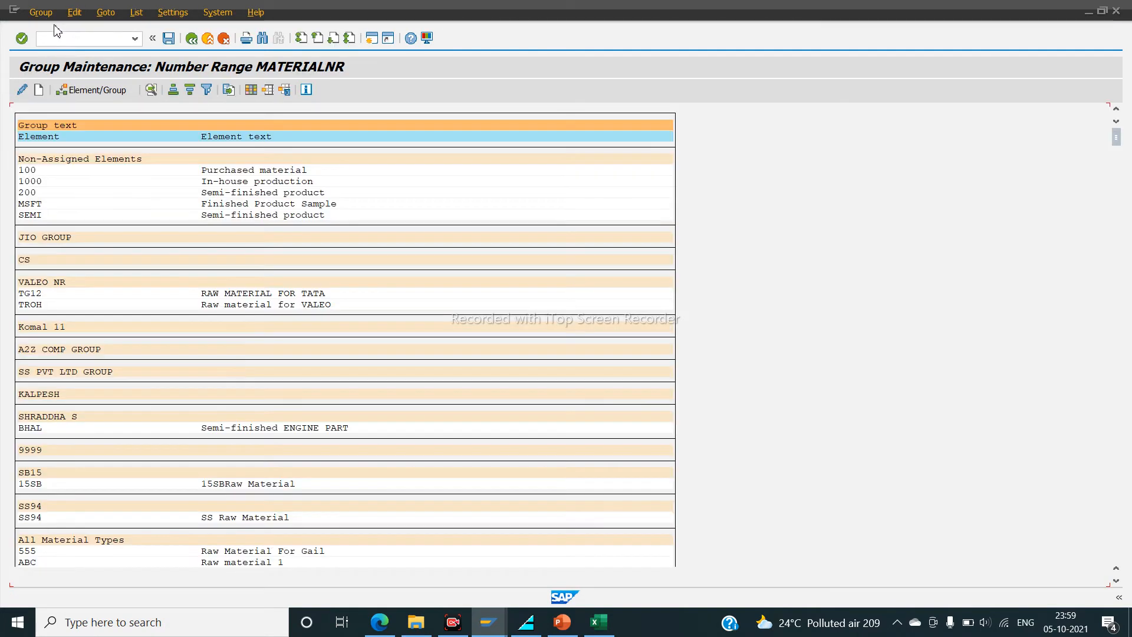
click(41, 11)
click(55, 30)
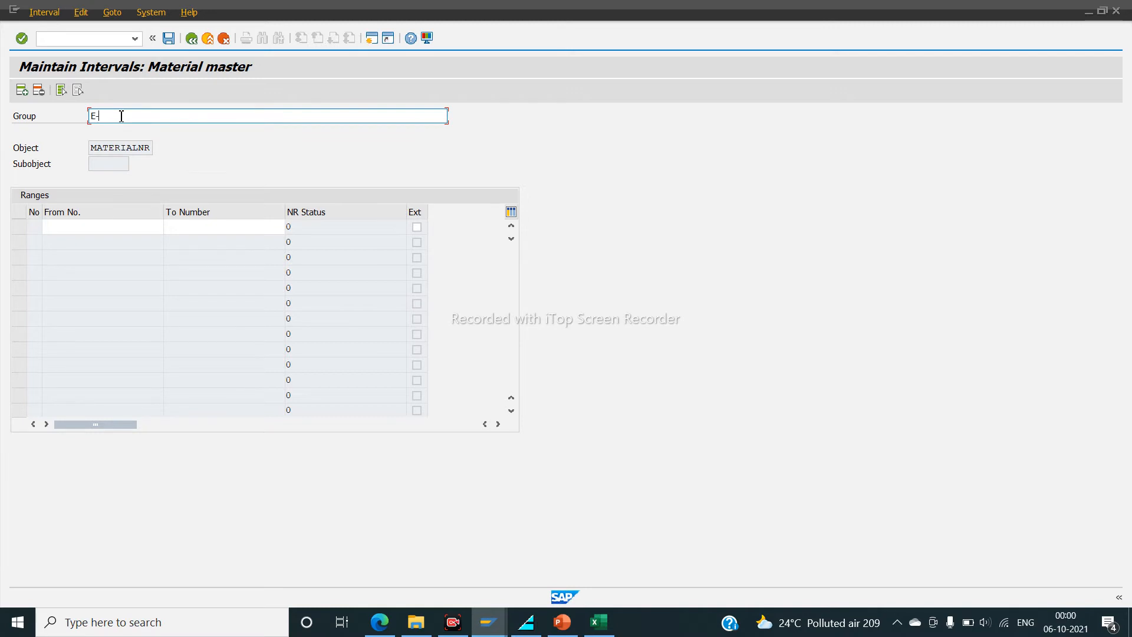
text(EARN)
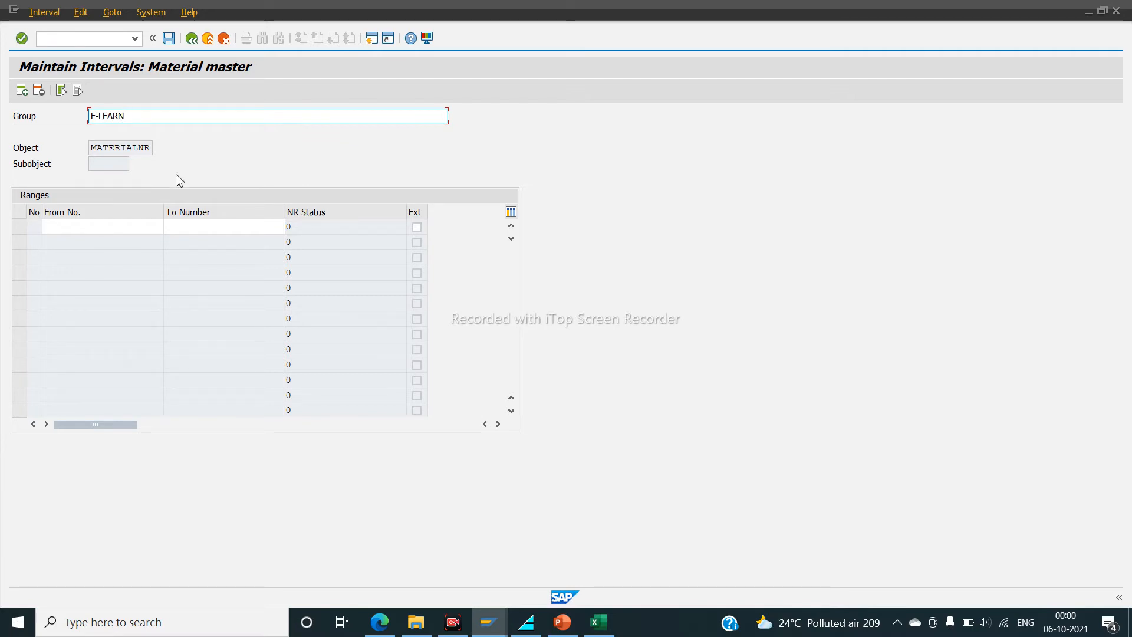
Step: Assign the free interval 160051 to 165000 to the E-LEARN group as its internal number range
click(75, 231)
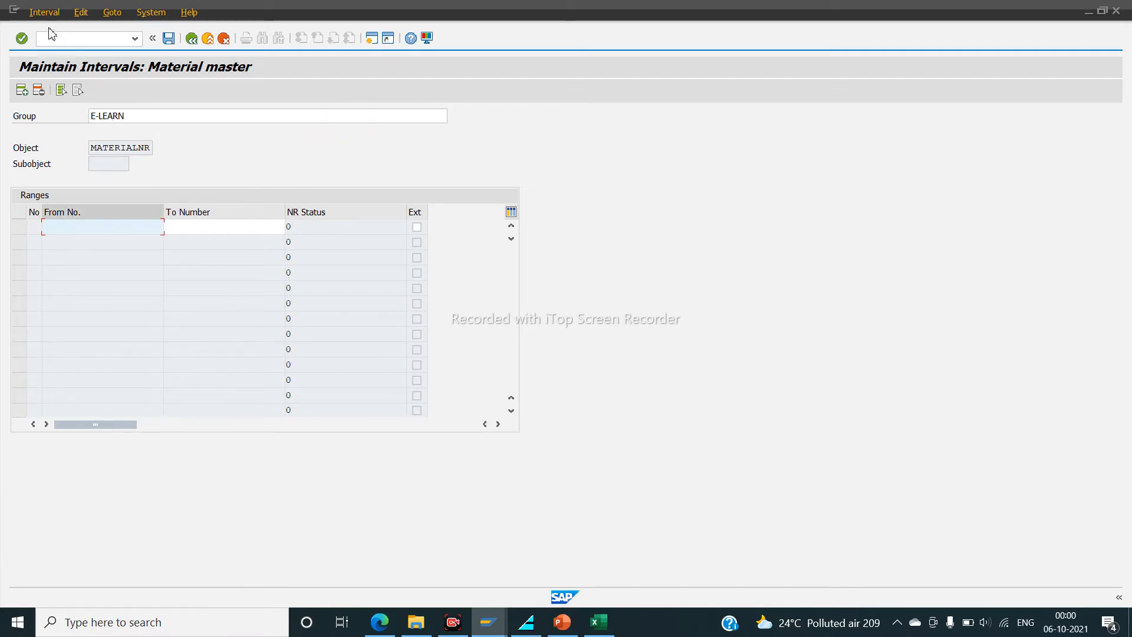
click(44, 12)
click(67, 94)
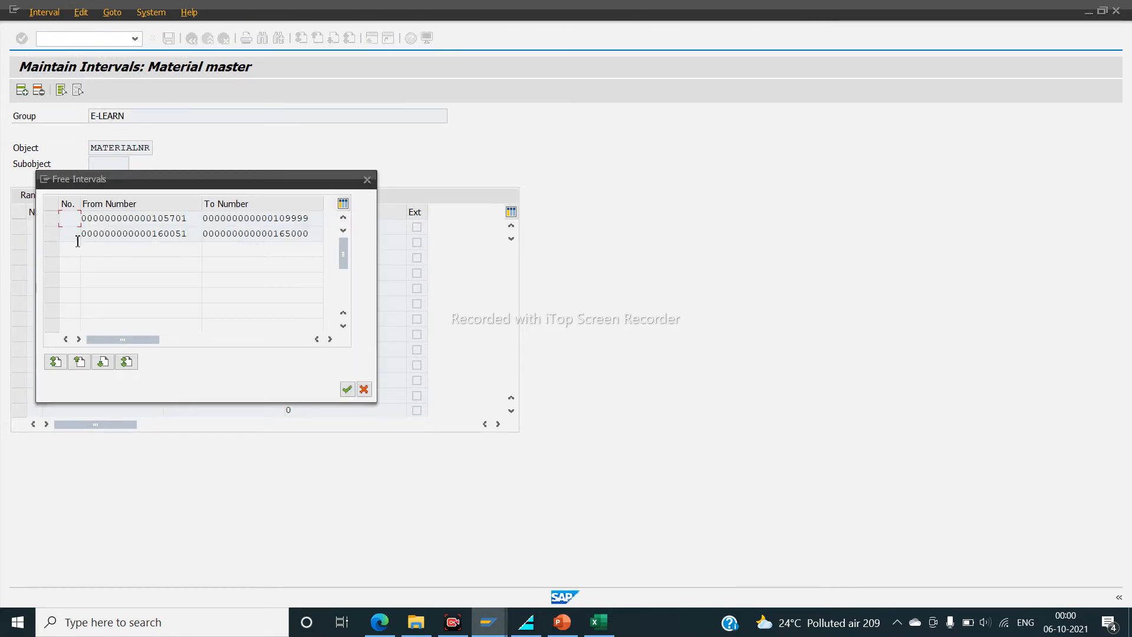
click(51, 234)
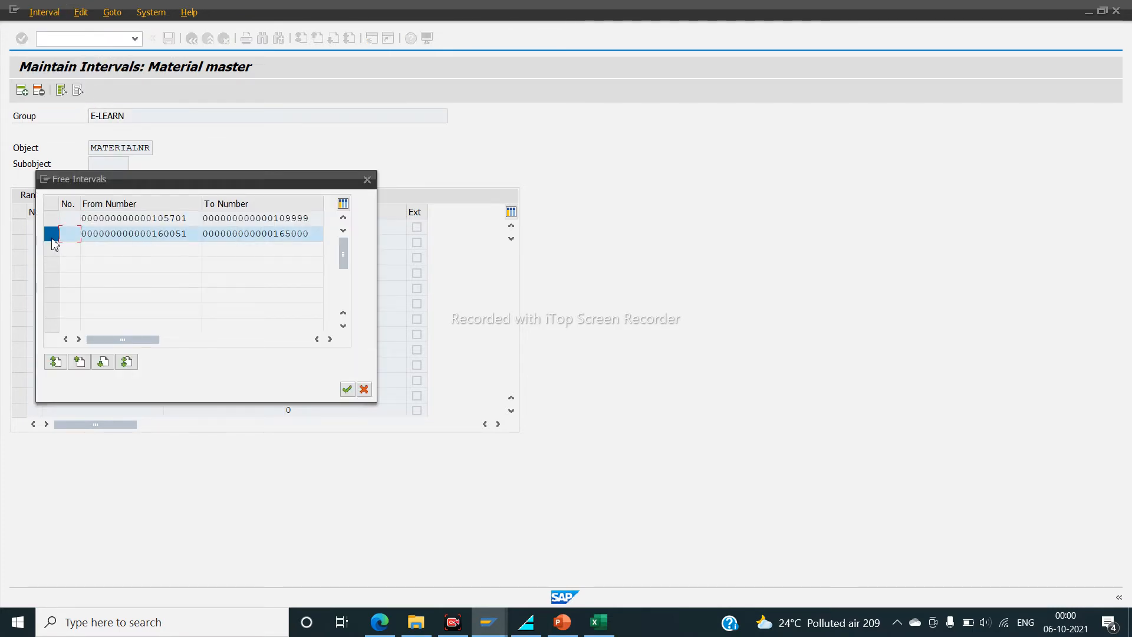
click(348, 389)
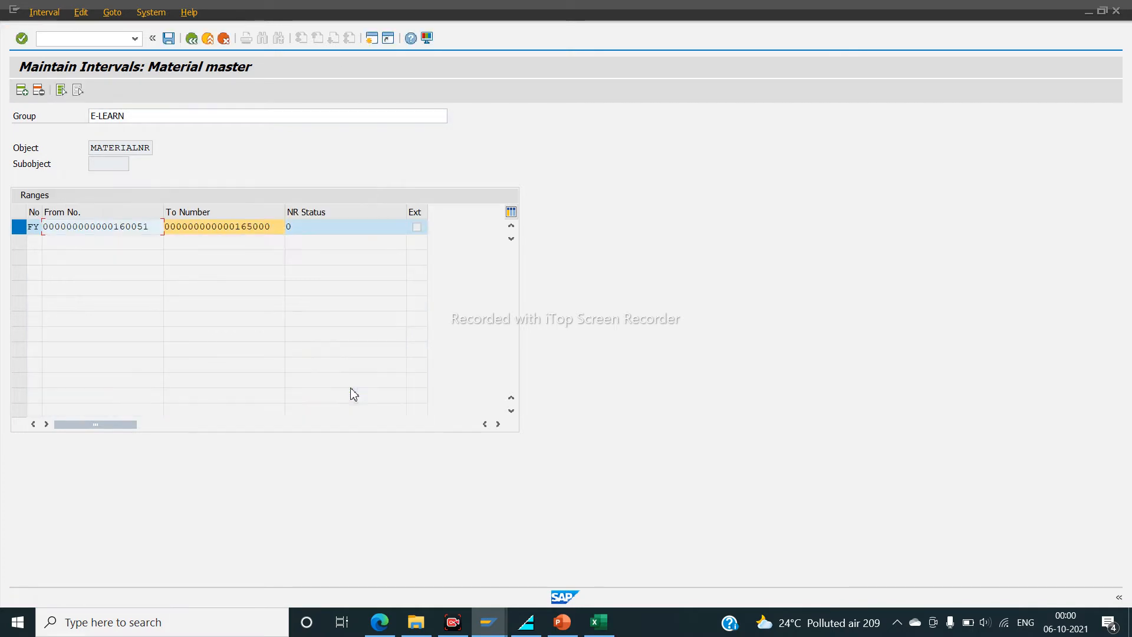
click(421, 231)
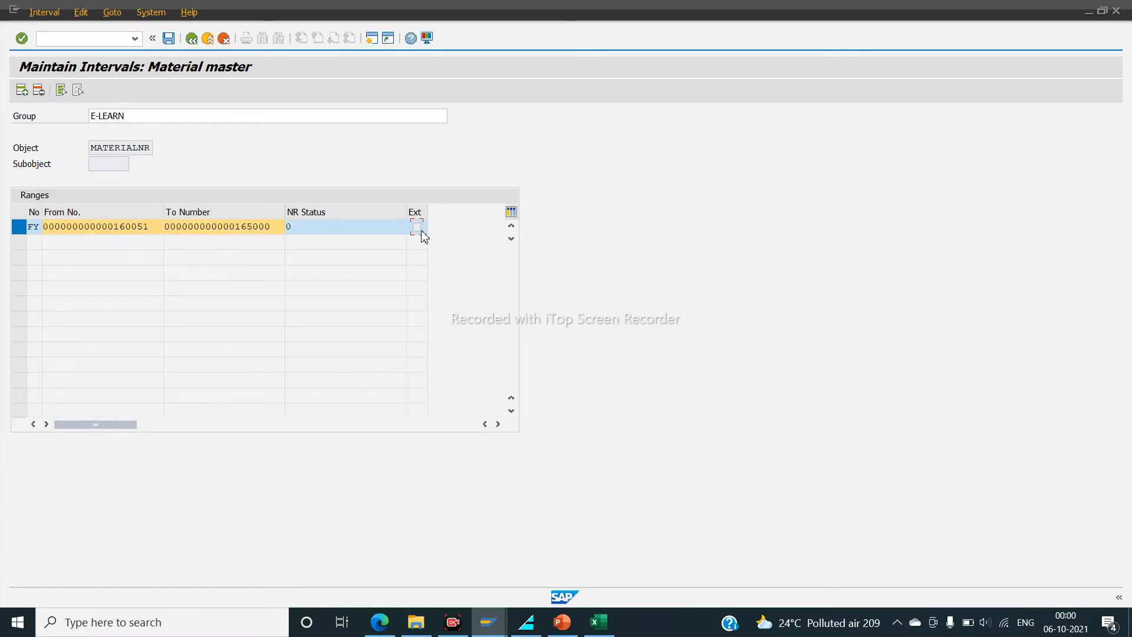
click(27, 90)
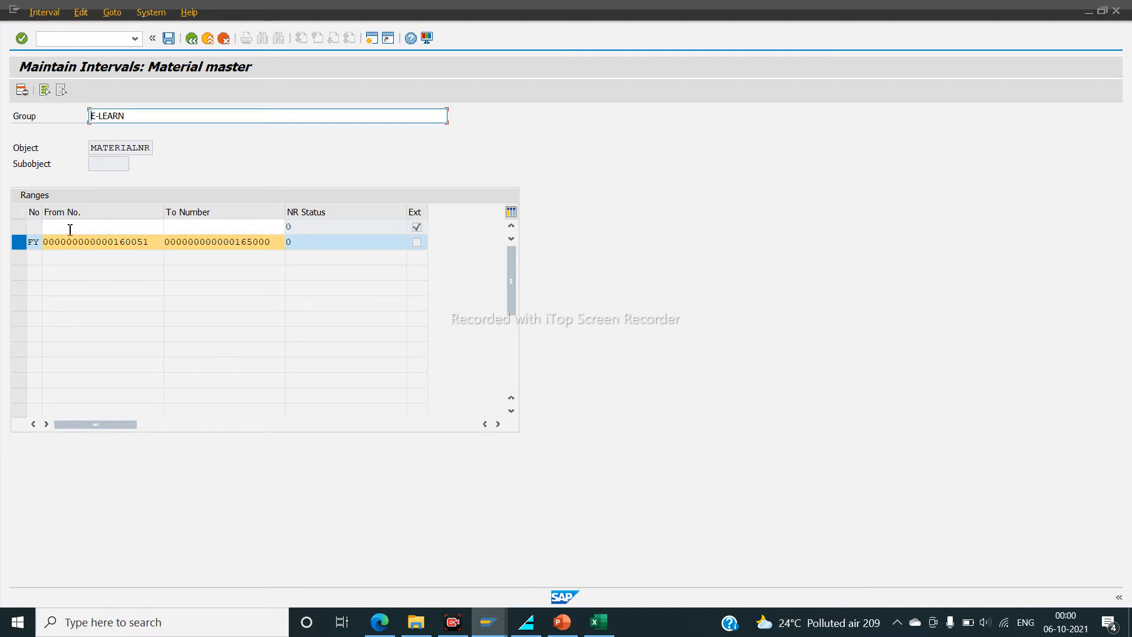
click(69, 227)
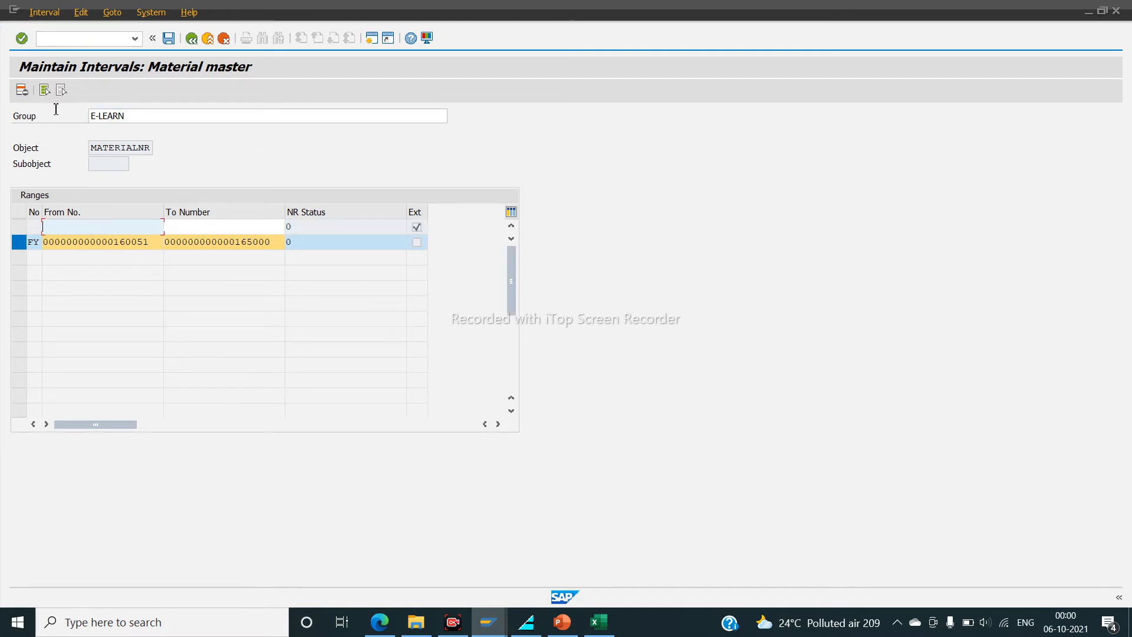
click(47, 16)
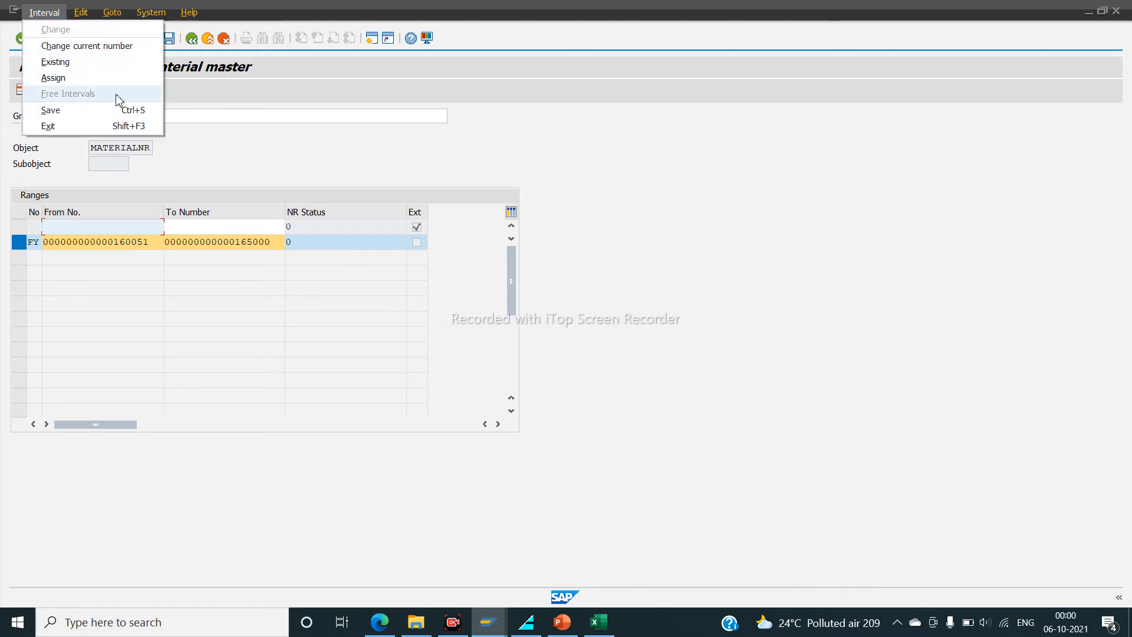
click(215, 149)
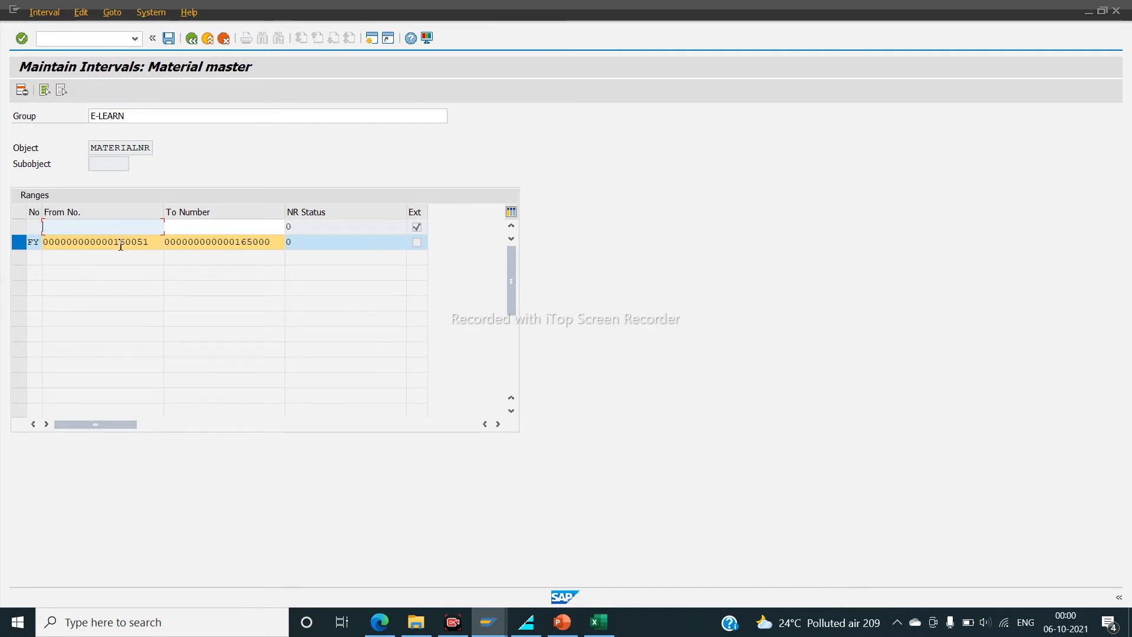
drag(118, 246, 151, 247)
click(151, 247)
Step: Save the E-LEARN group's interval, accept the transport notice, and return to the group overview
click(168, 39)
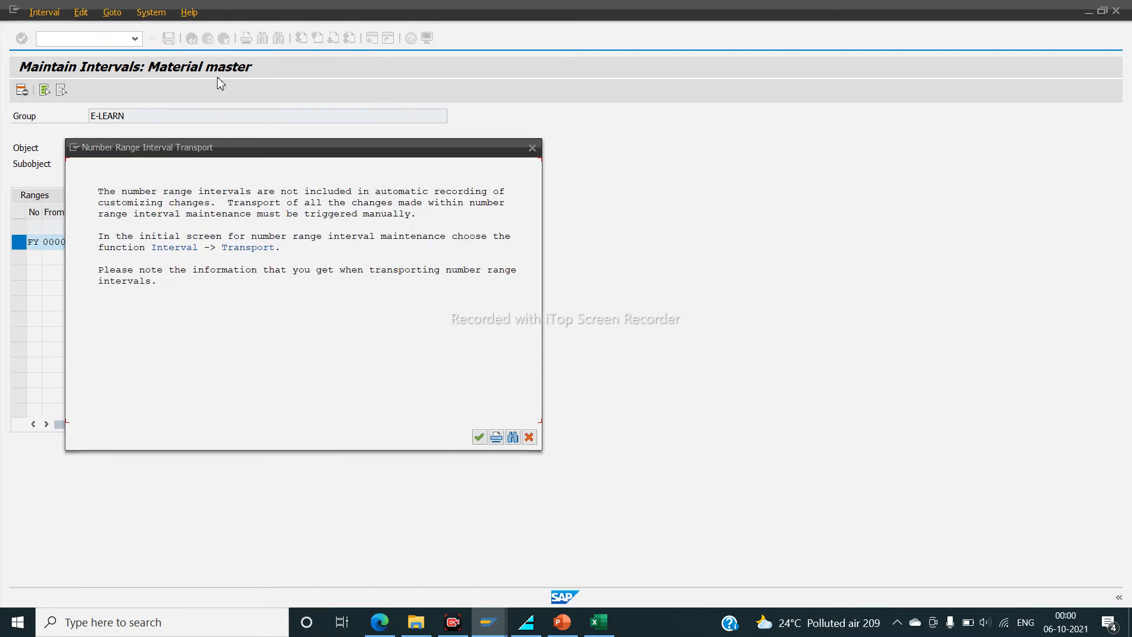
click(480, 438)
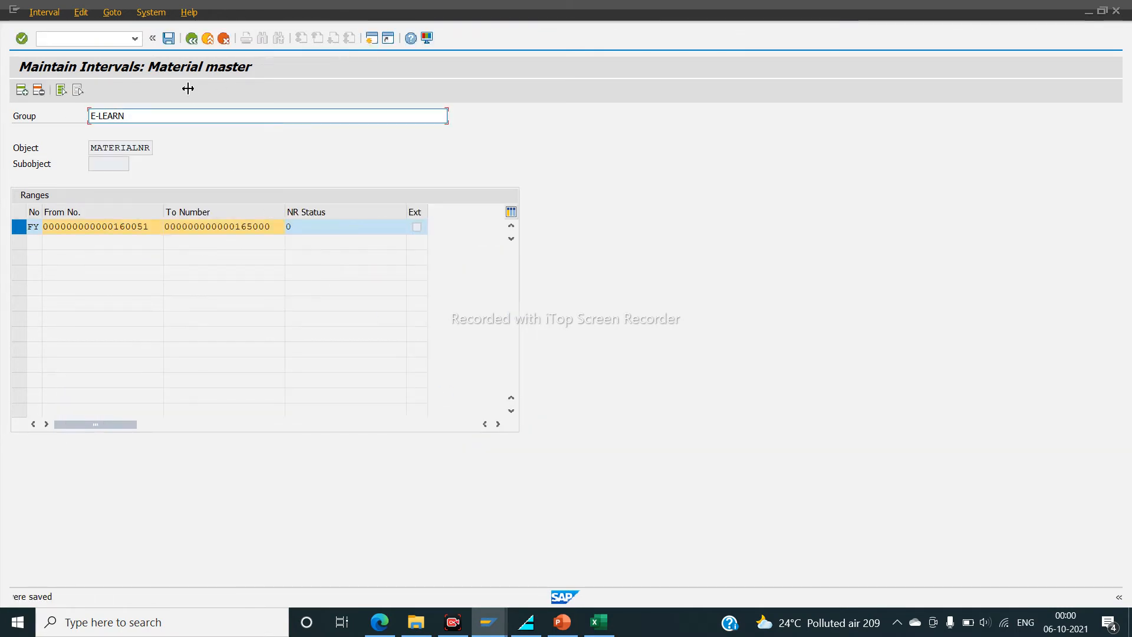
click(192, 39)
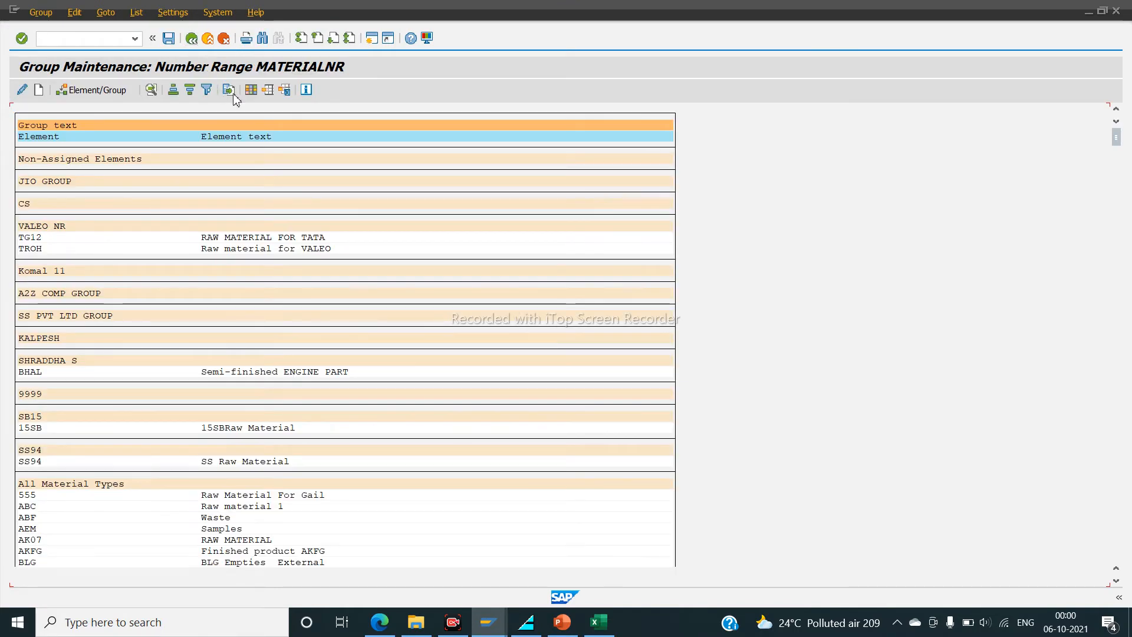
Step: Find material type DRM among the number range elements and assign it to the E-LEARN group
click(262, 39)
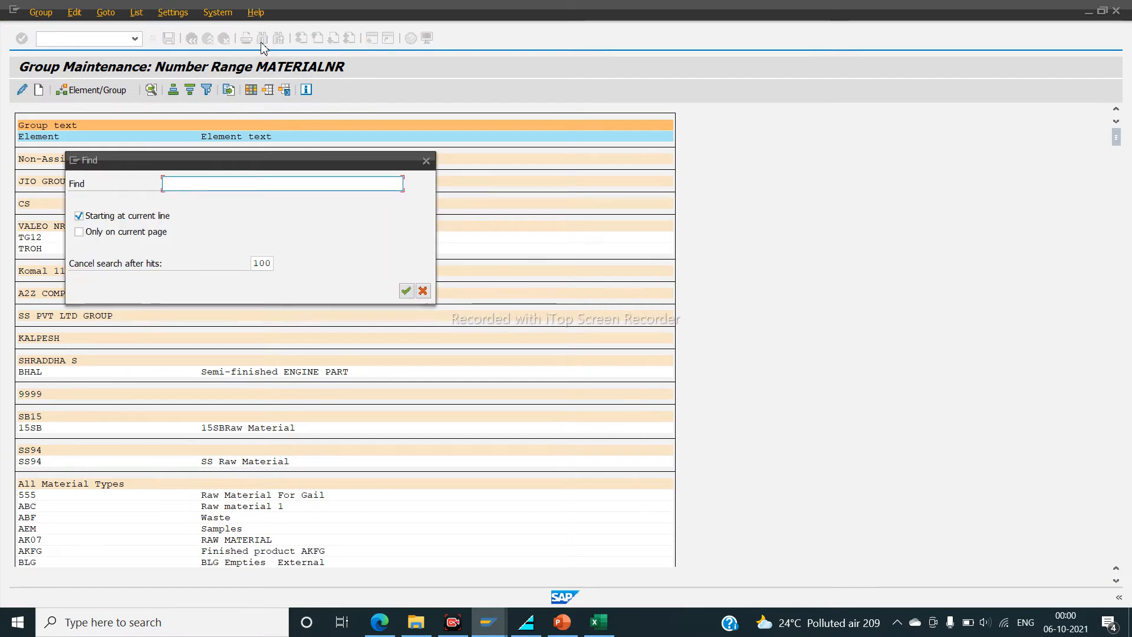
text(DRM)
key(Return)
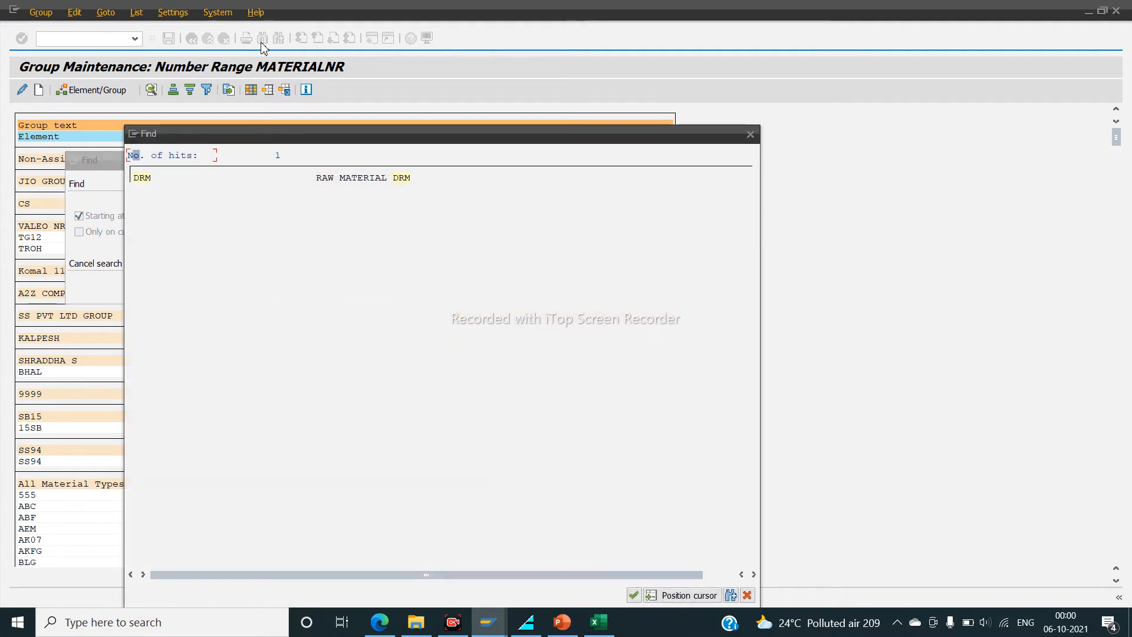
double_click(362, 181)
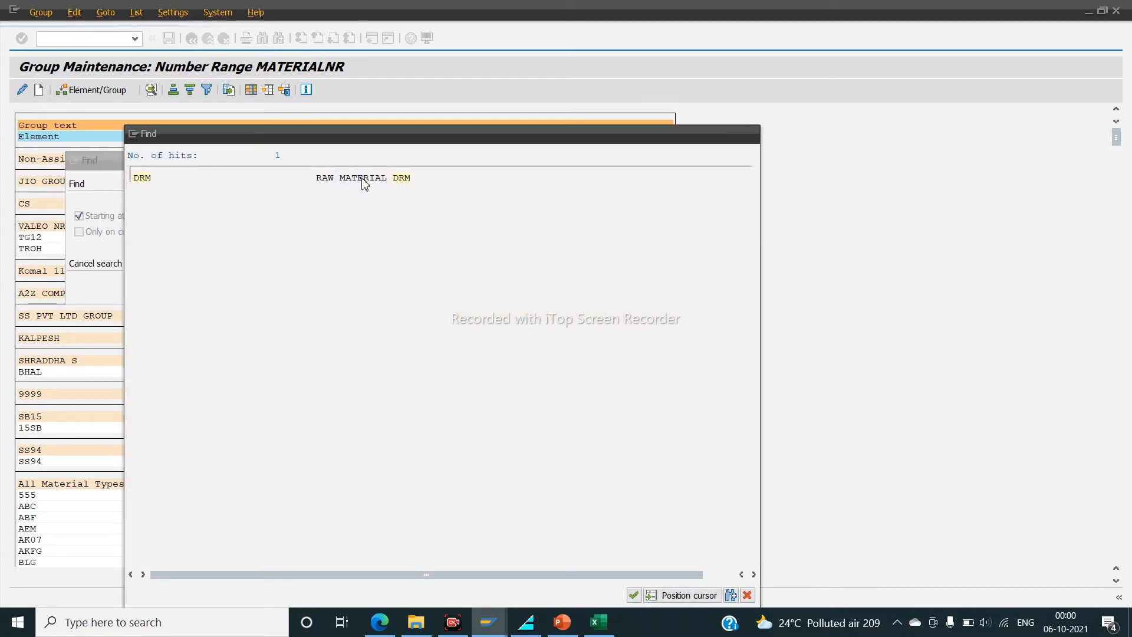
click(93, 93)
drag(505, 202, 521, 383)
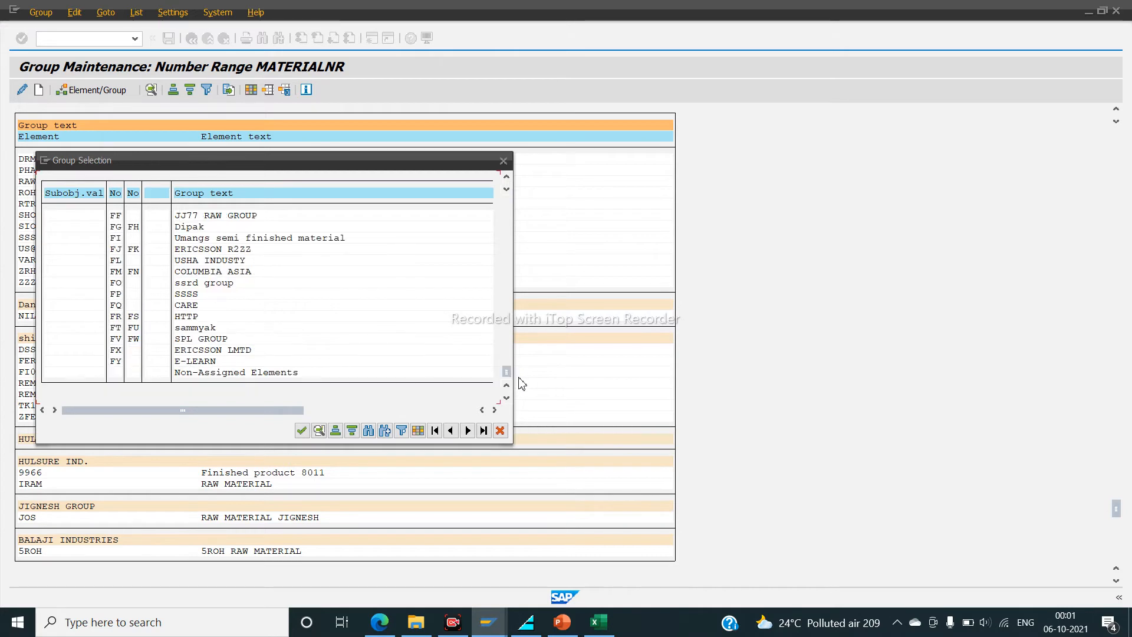
double_click(207, 370)
Step: Check the E-LEARN group at the end of the list, save the assignment, and return to the IMG structure
drag(1116, 137, 1116, 606)
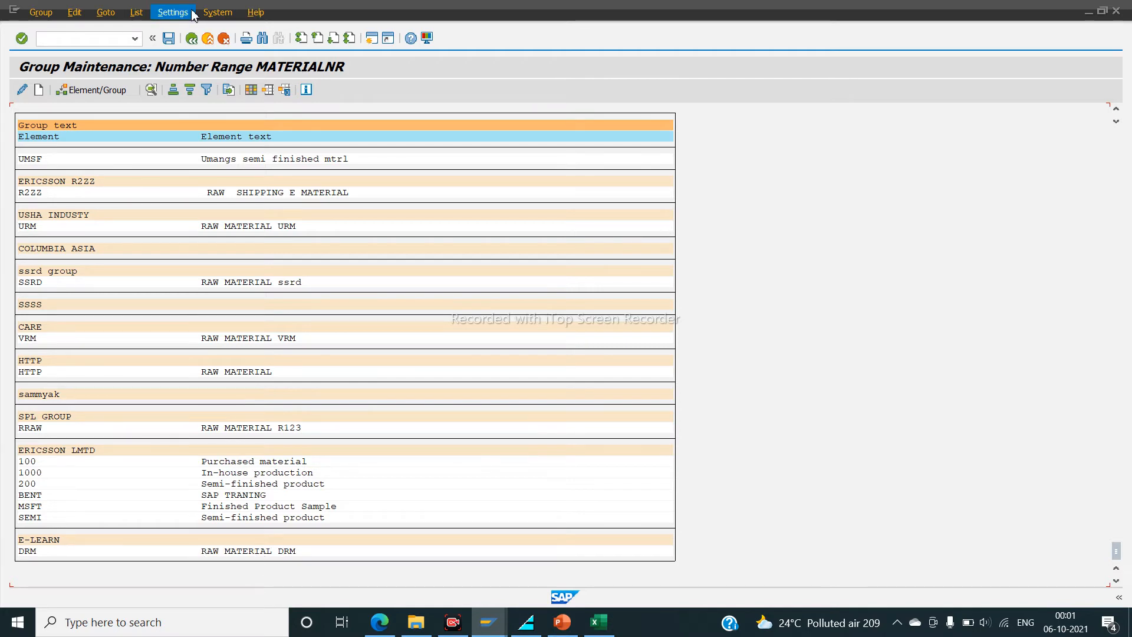
click(169, 39)
click(191, 39)
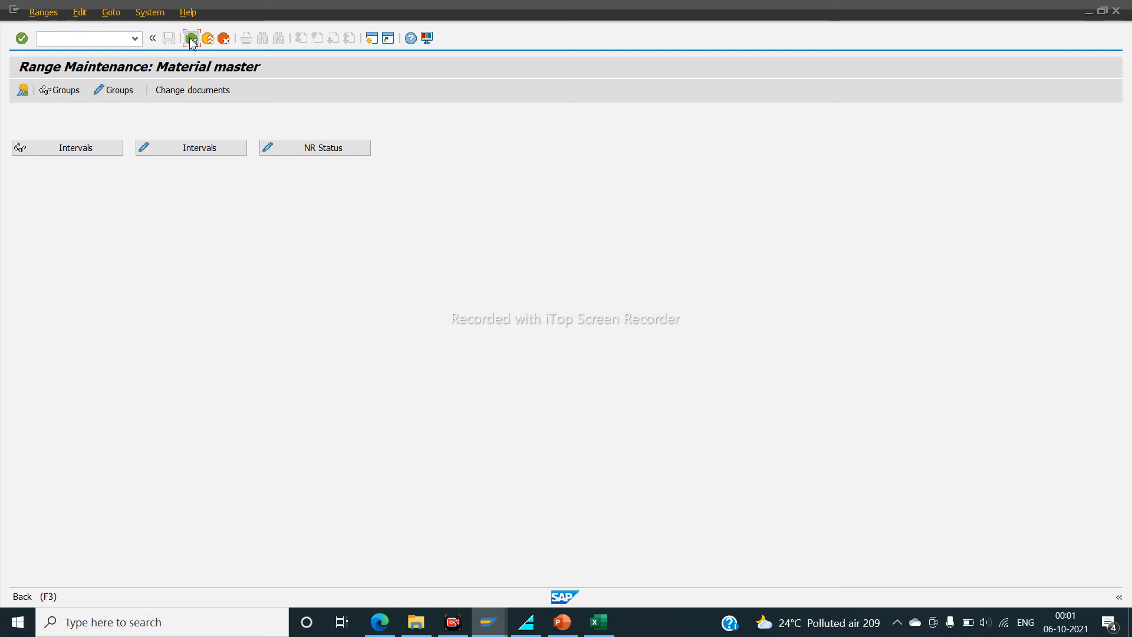
click(191, 39)
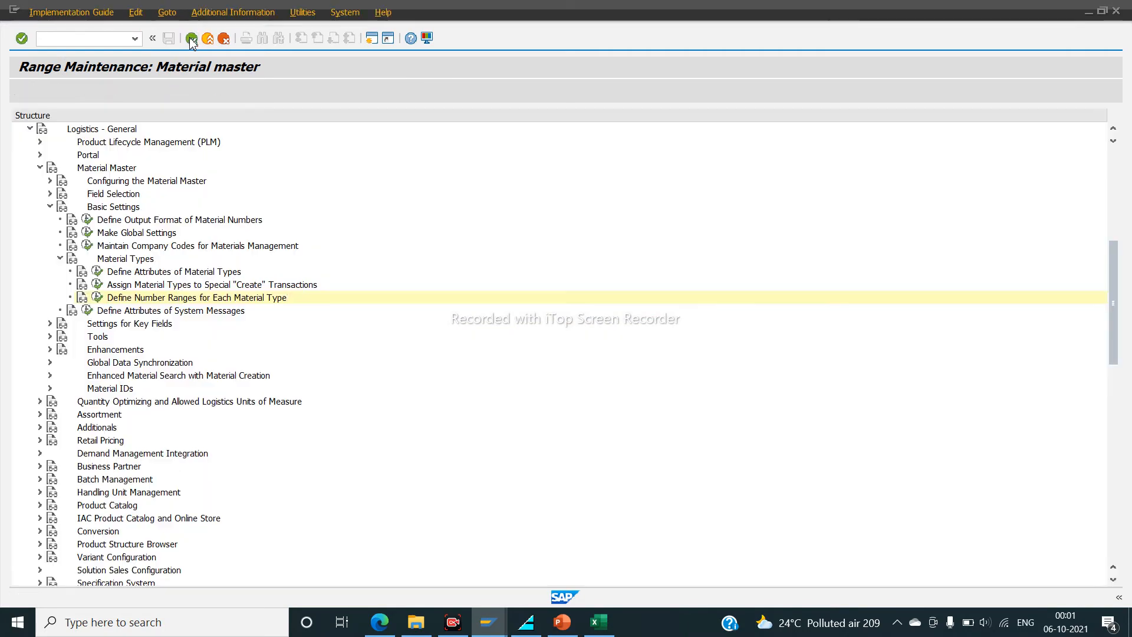
Step: Collapse the Basic Settings node and open Define Material Groups under Settings for Key Fields
click(60, 258)
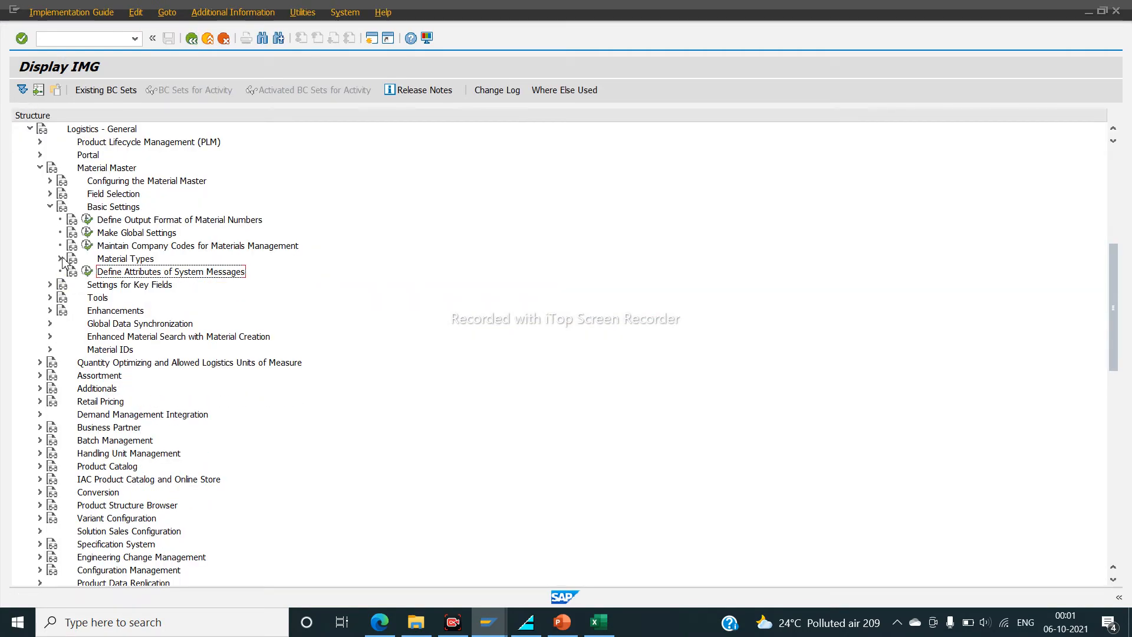
click(50, 206)
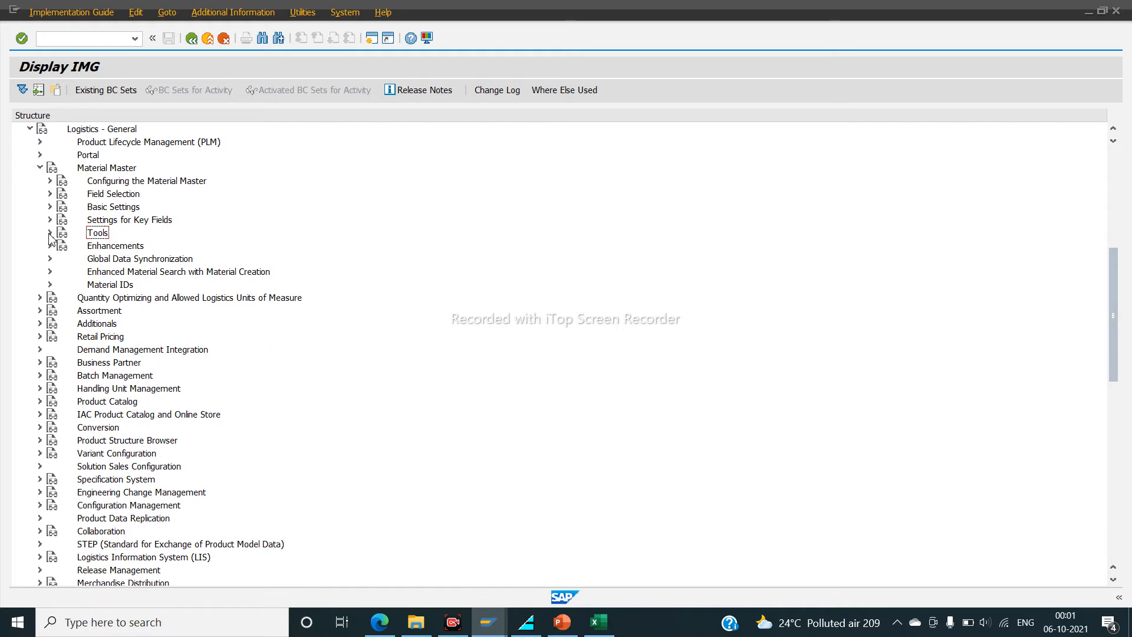
click(50, 220)
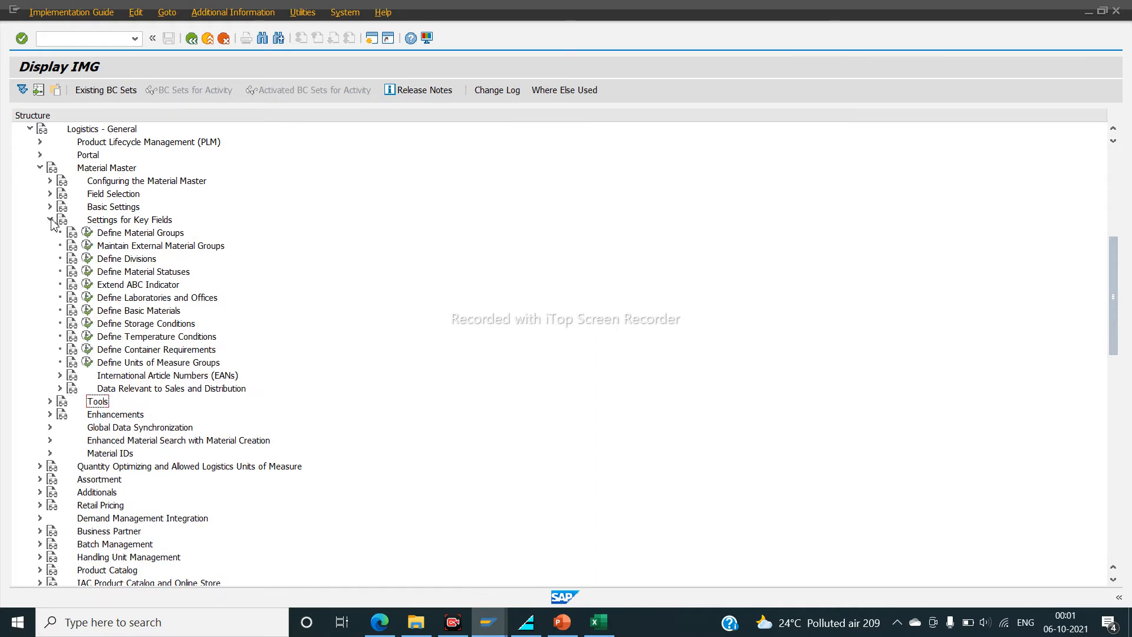
click(87, 232)
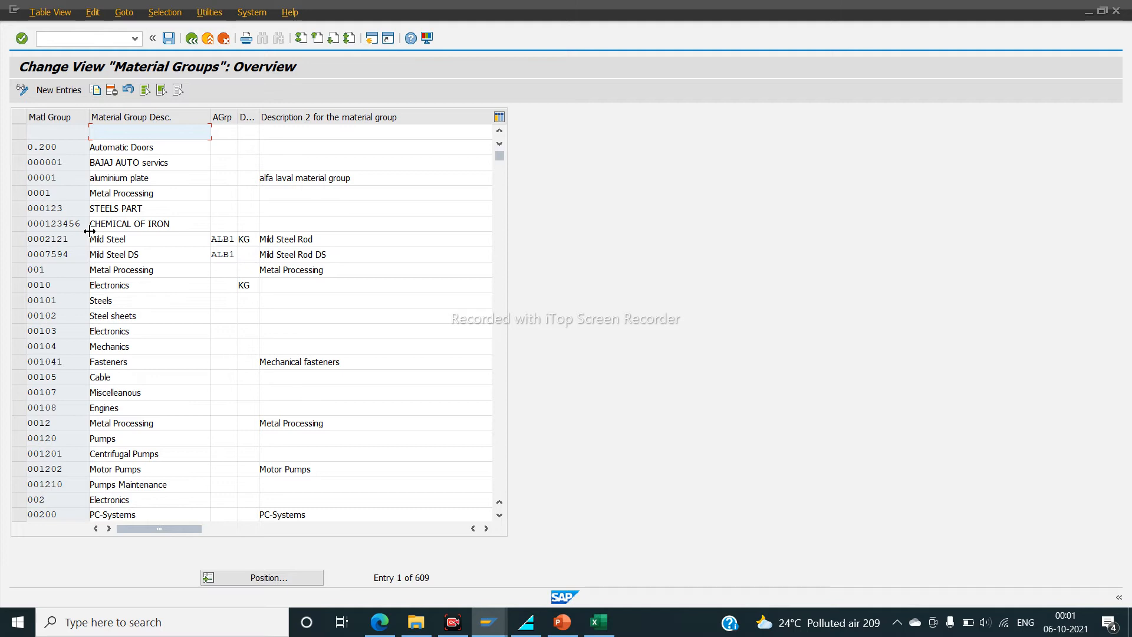
Step: Start a new material group entry with the code DD00
click(59, 90)
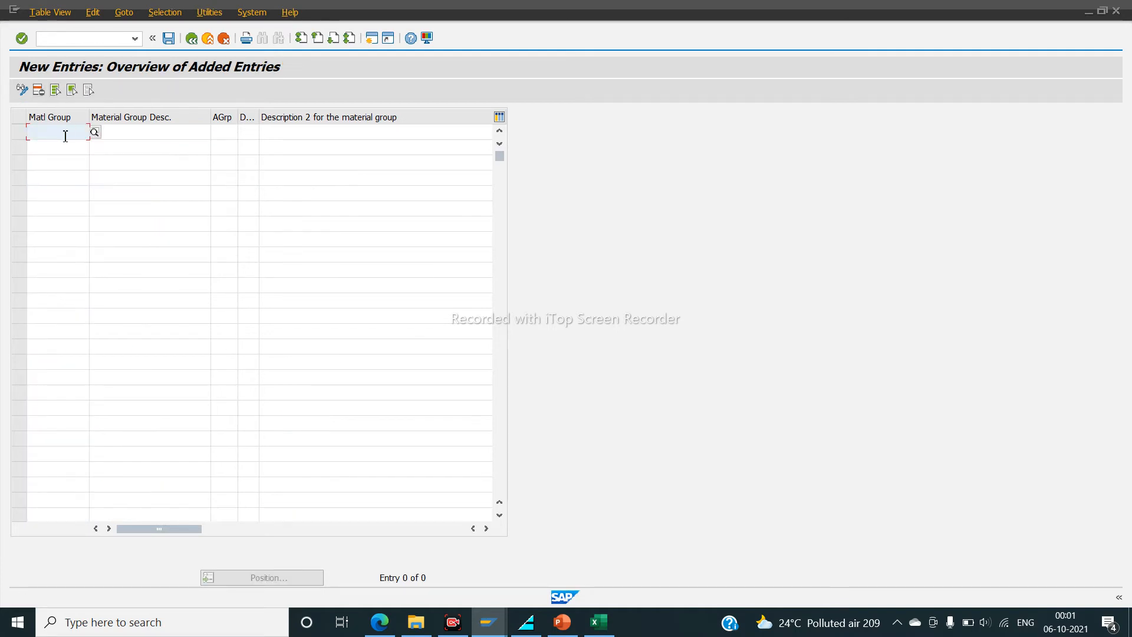
click(65, 136)
text(DRM)
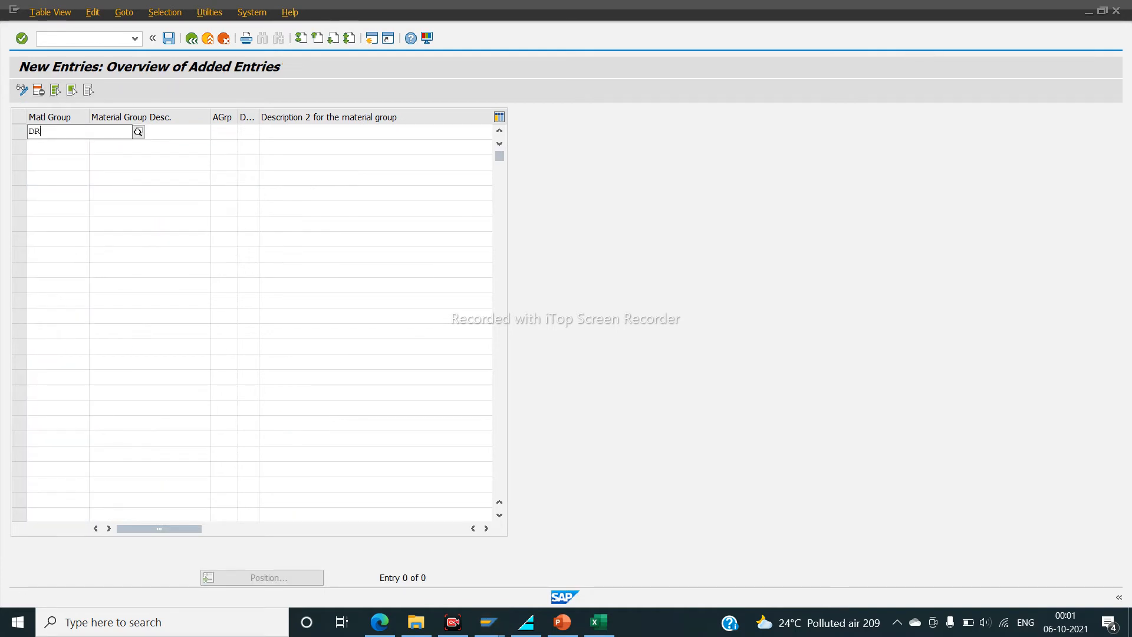
key(BackSpace)
key(BackSpace)
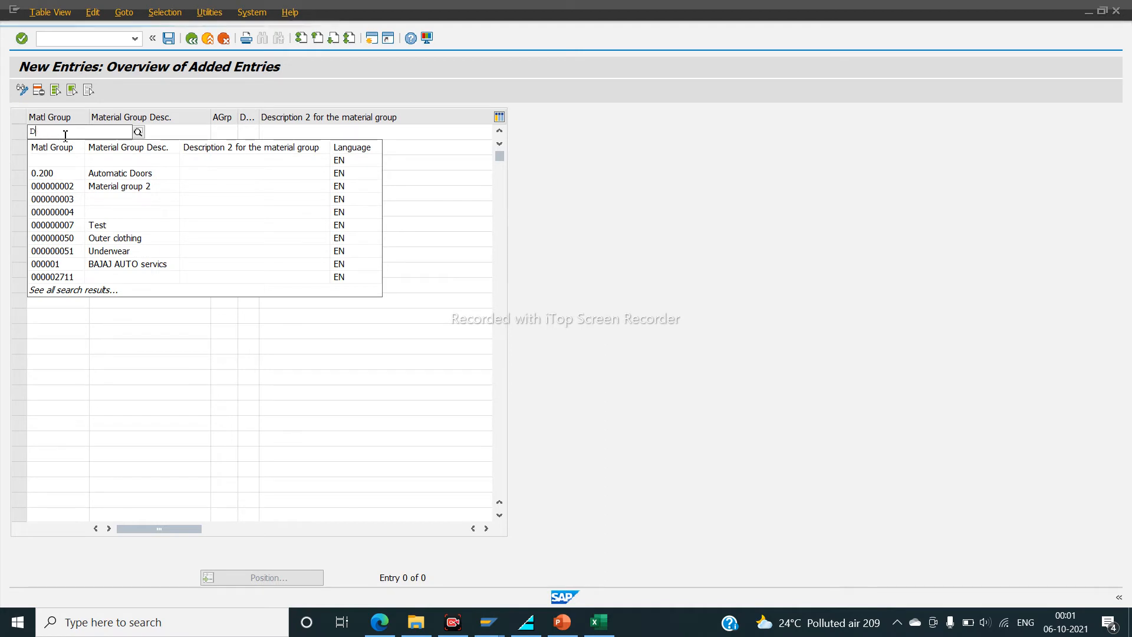
text(D00)
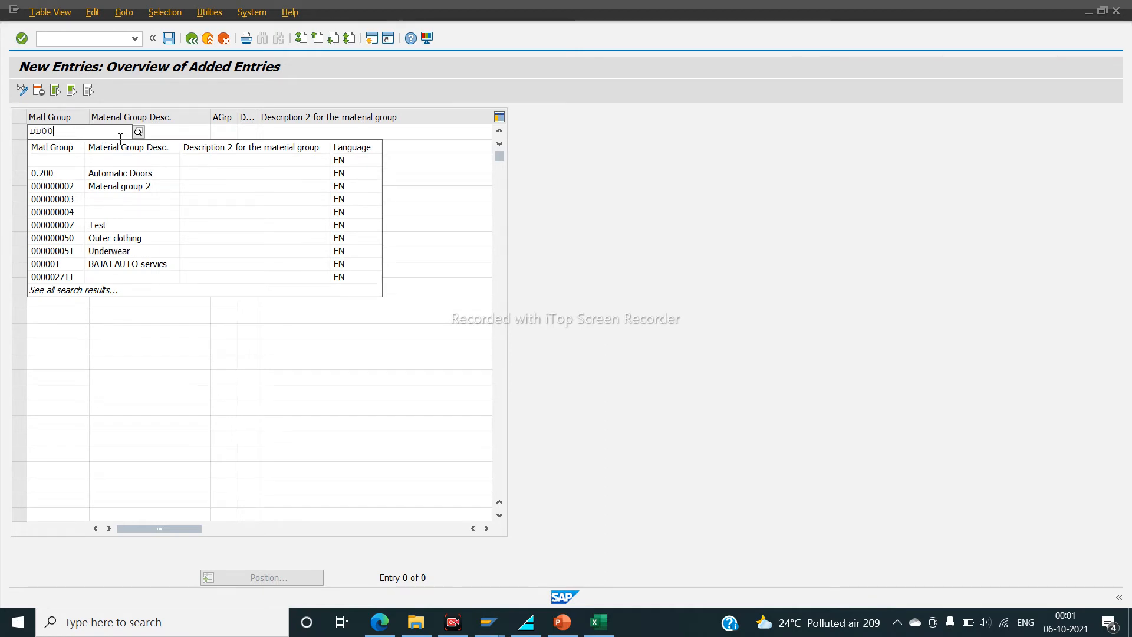
Step: Describe material group DD00 as FOR RAW MATR and save the new entry
click(170, 131)
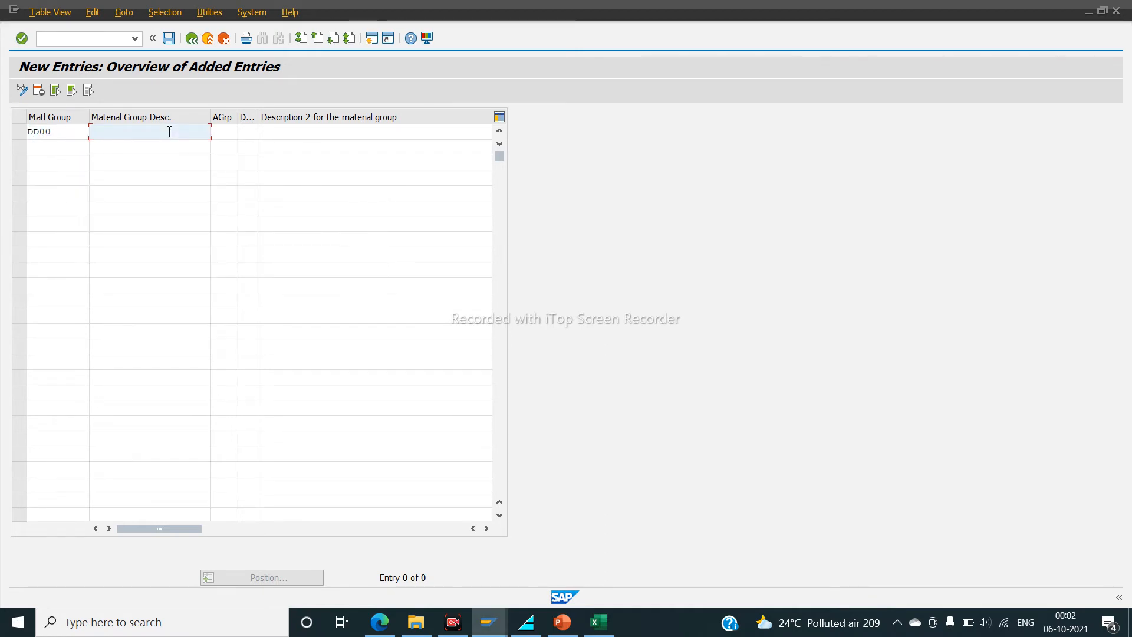
text(FOR RA)
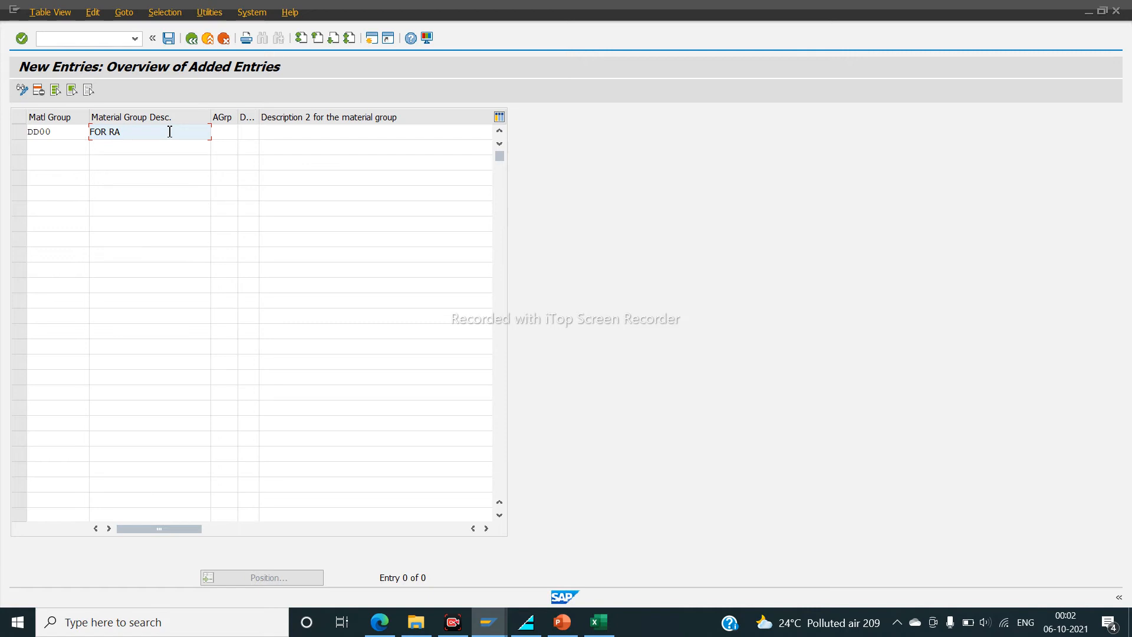
text(W MATR)
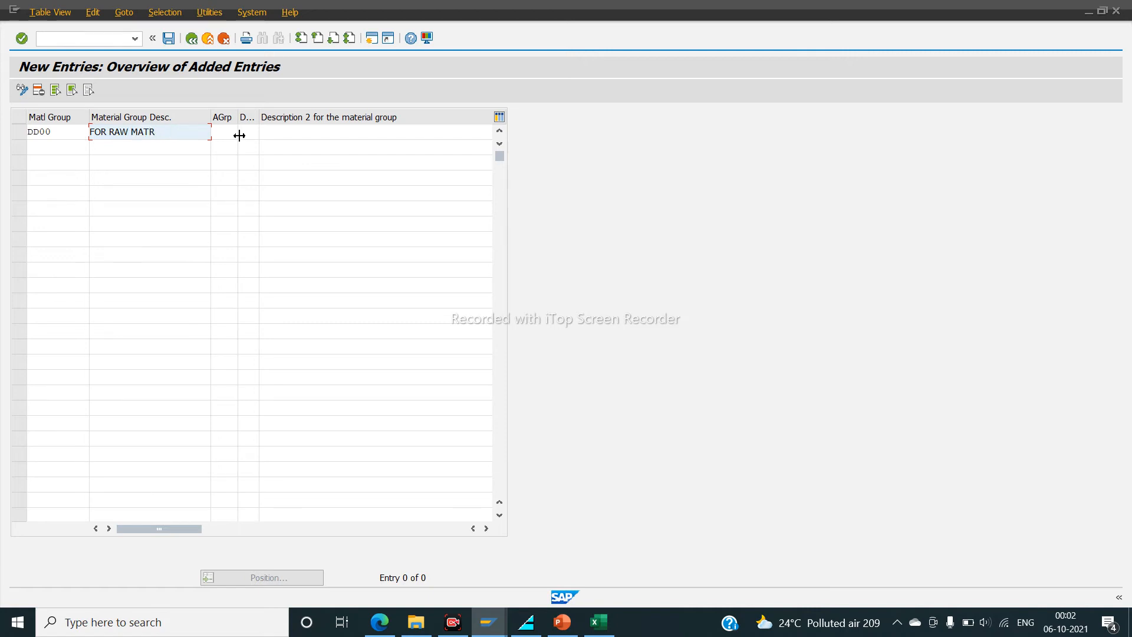
click(170, 40)
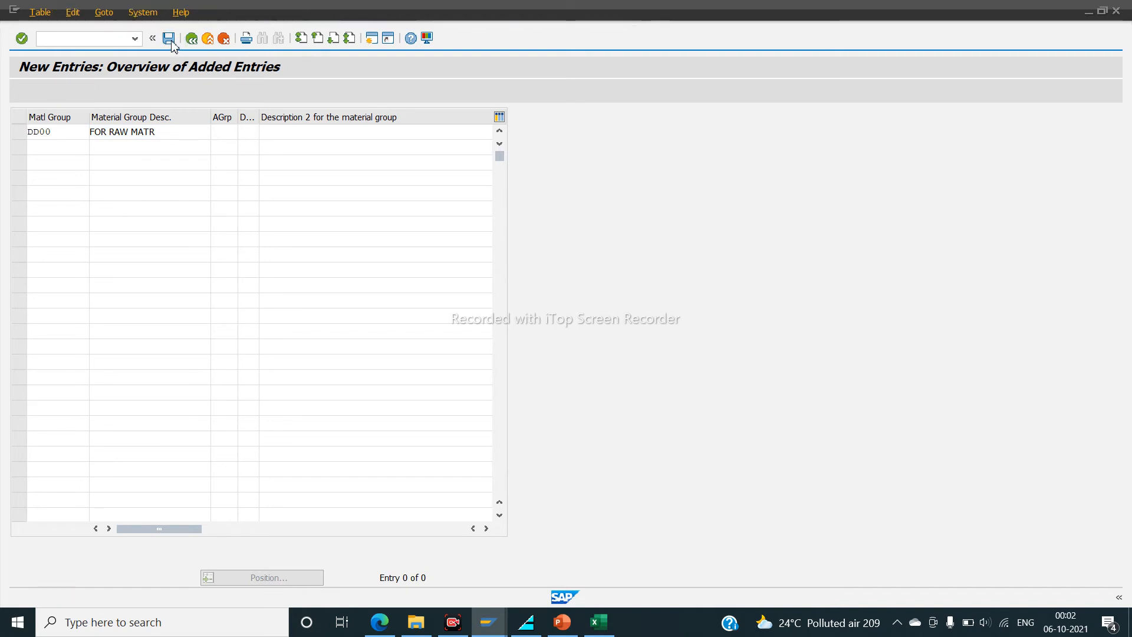
Step: Confirm the customizing request for the new material group and return to the IMG structure
click(275, 246)
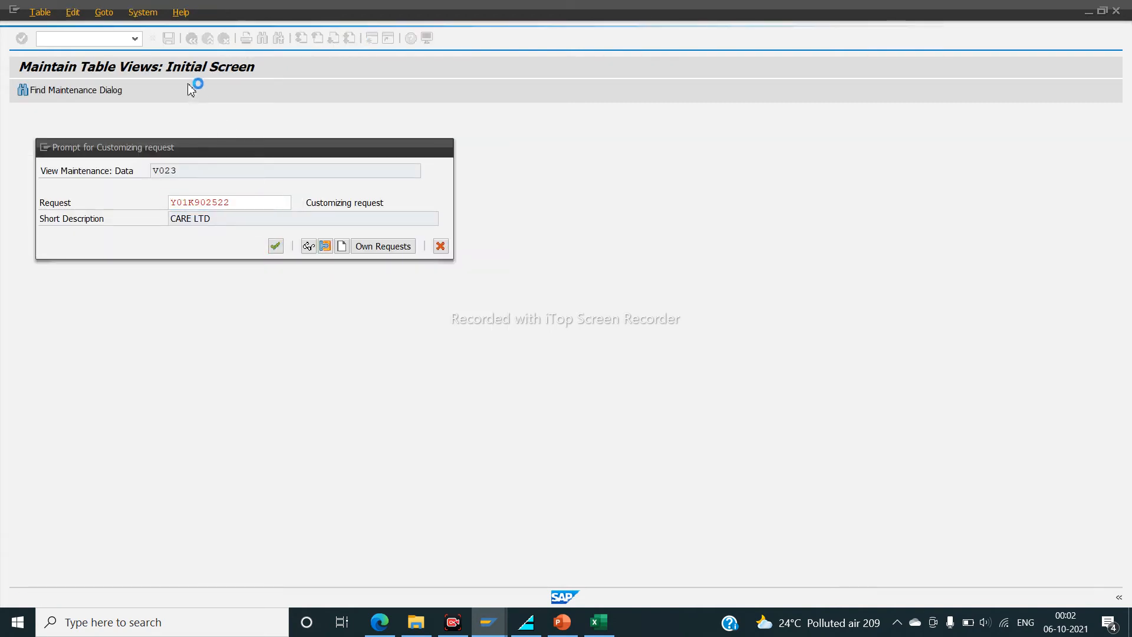
click(190, 40)
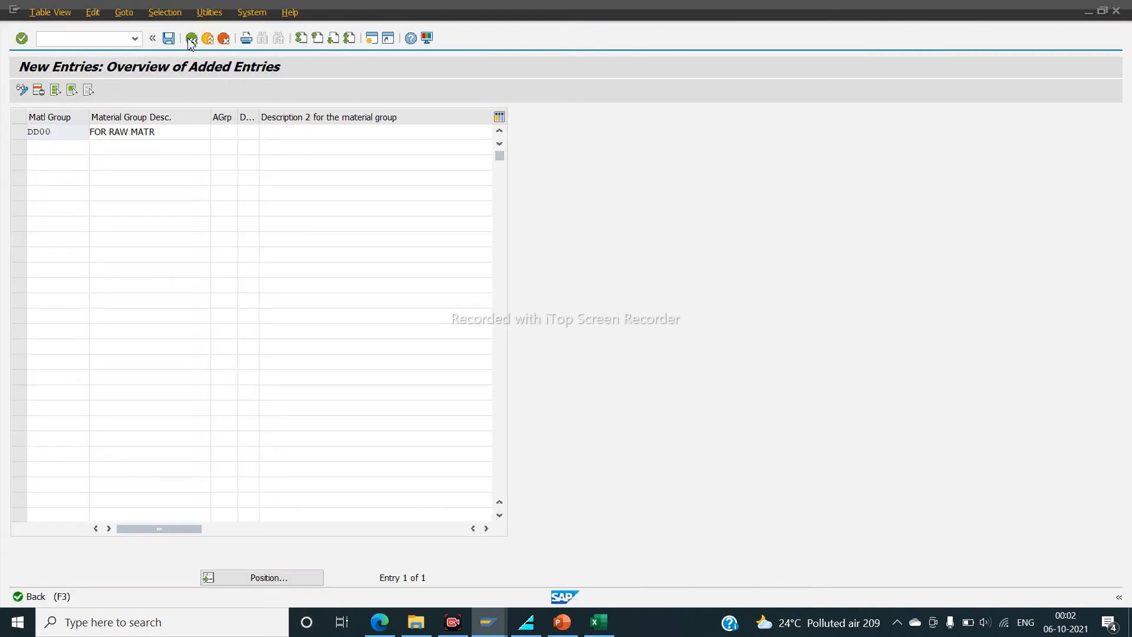
click(190, 40)
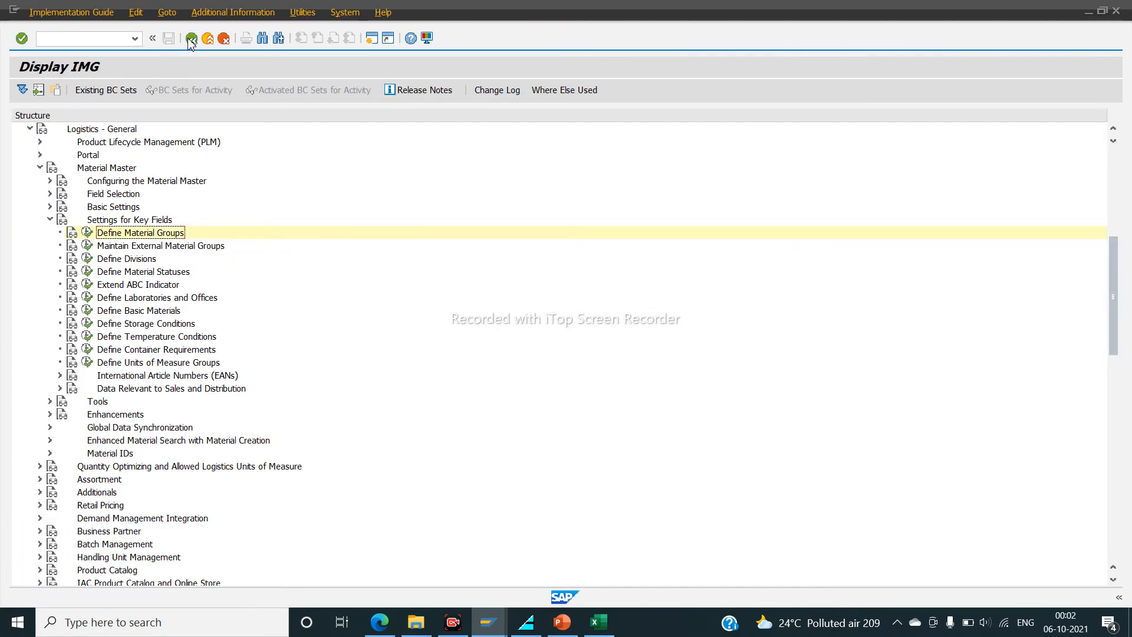
Step: Collapse Logistics - General and open the purchasing value keys activity in the Material Master node of Materials Management's Purchasing section
click(40, 168)
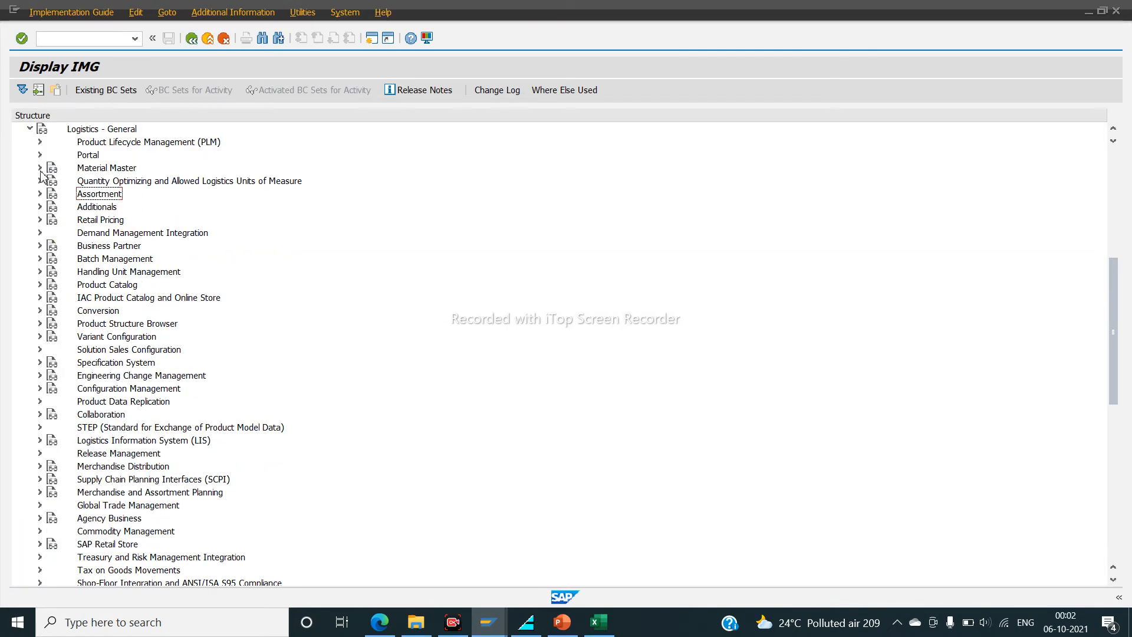
click(30, 129)
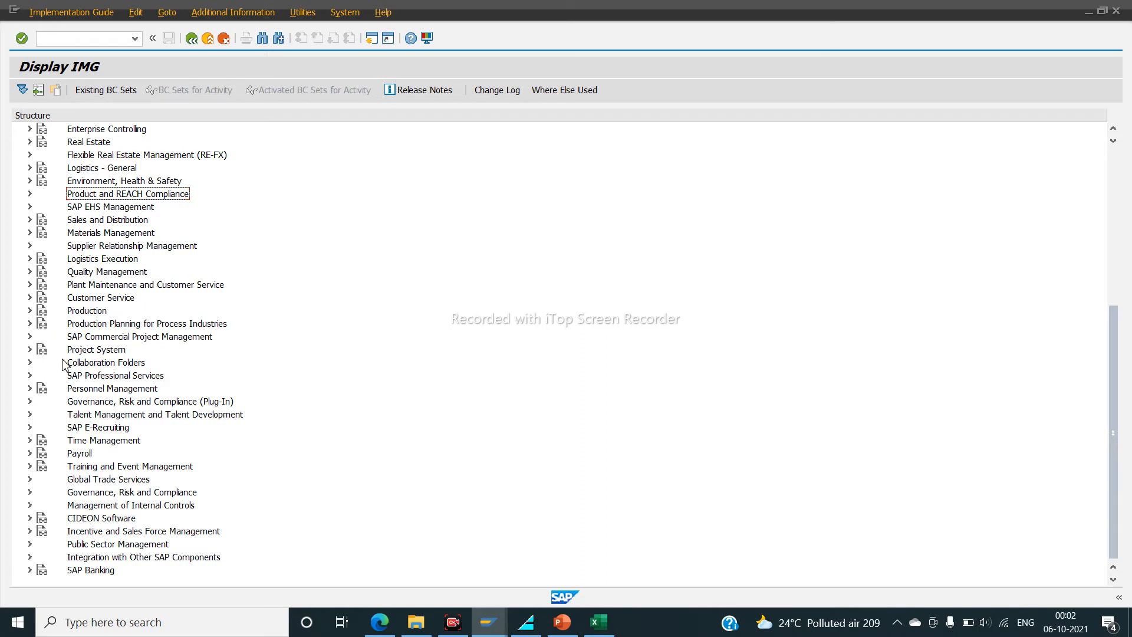
click(30, 232)
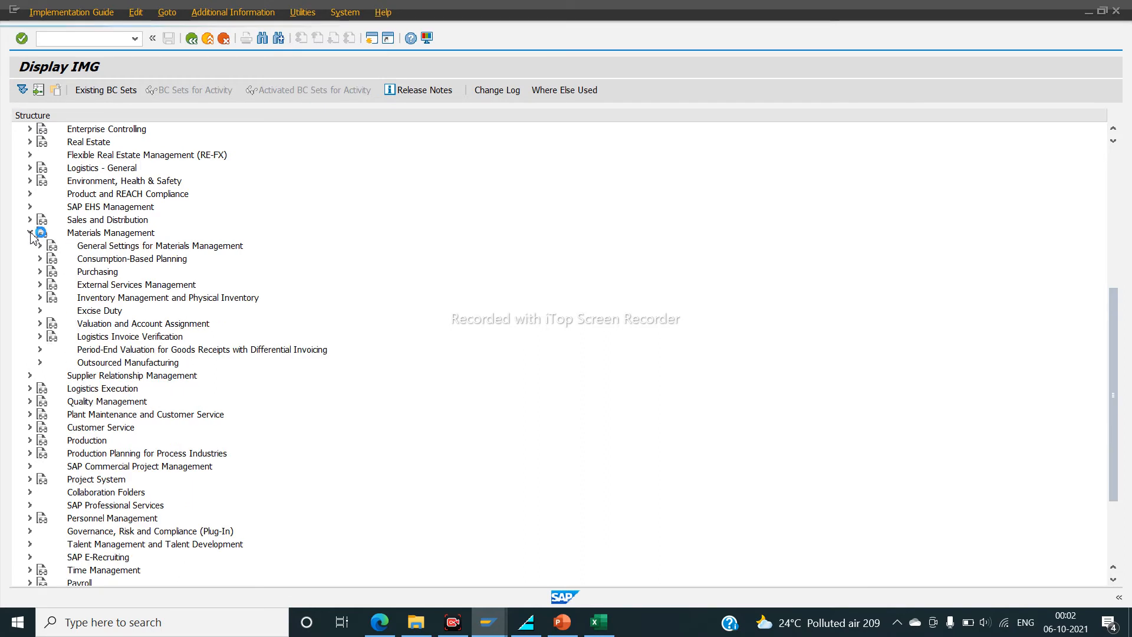
click(39, 272)
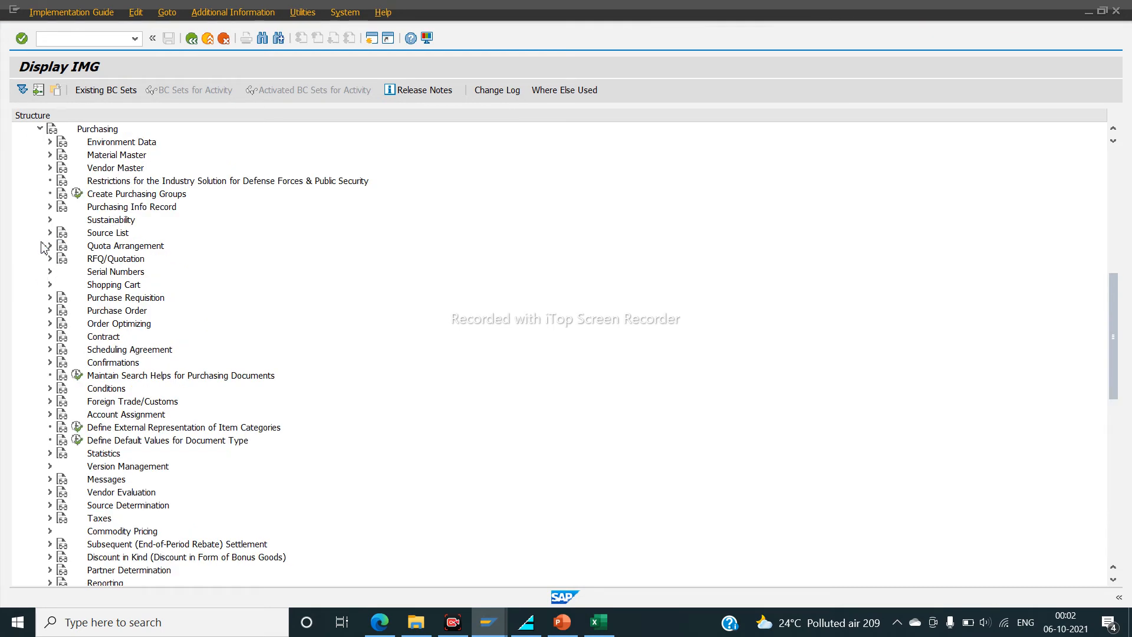
click(50, 155)
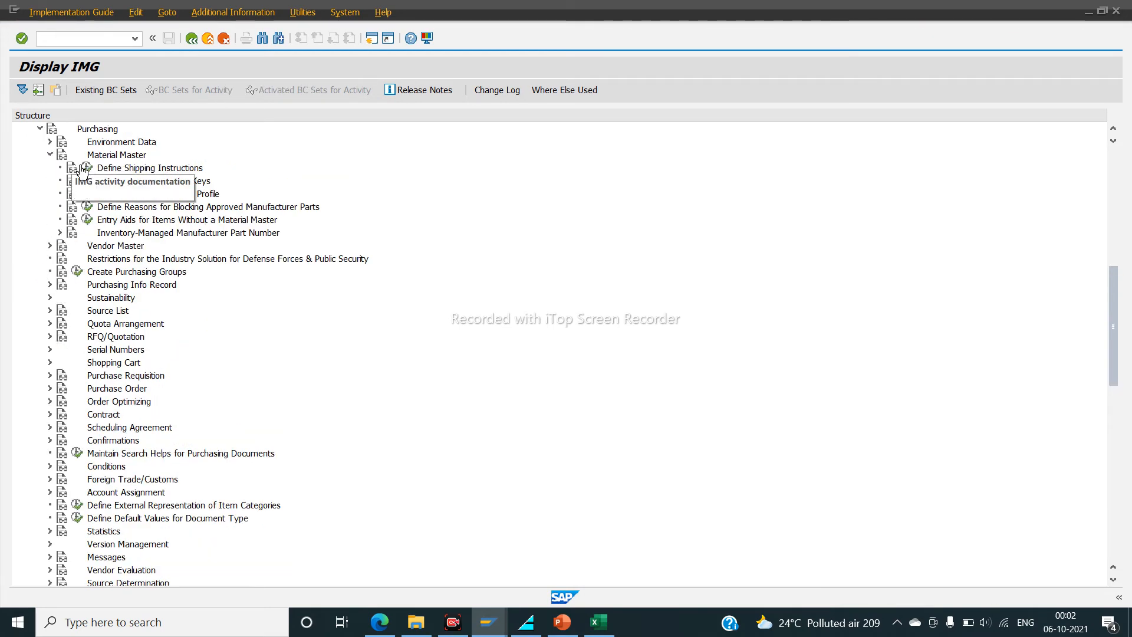
click(86, 181)
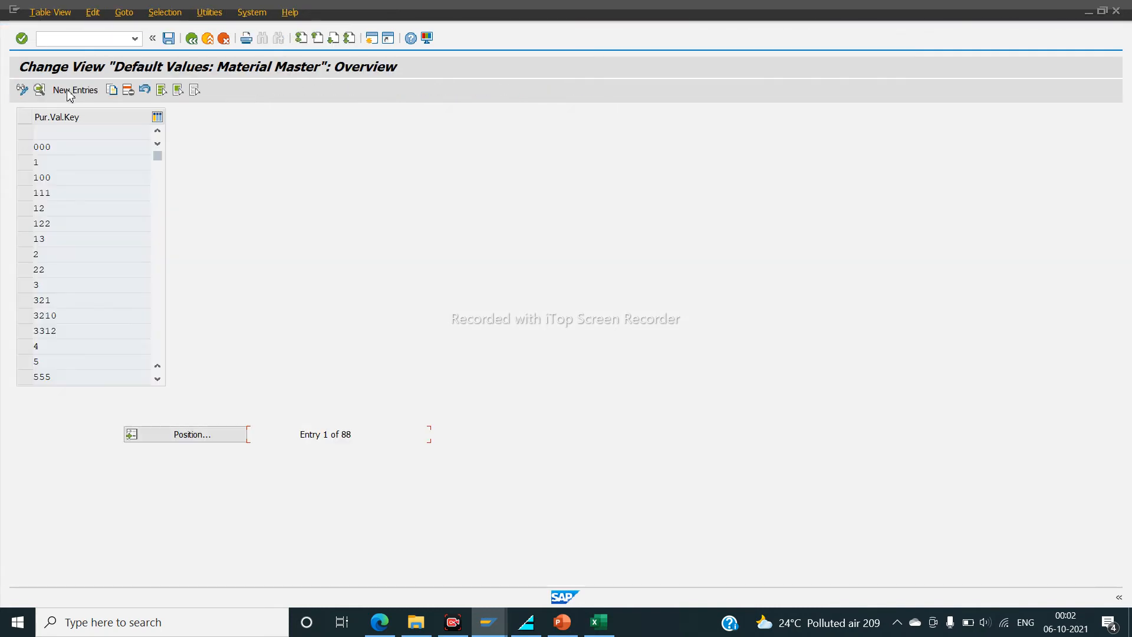
Step: Create a new purchasing value key DPVK with reminders at 2, 5 and 10 and acknowledgment required
click(67, 93)
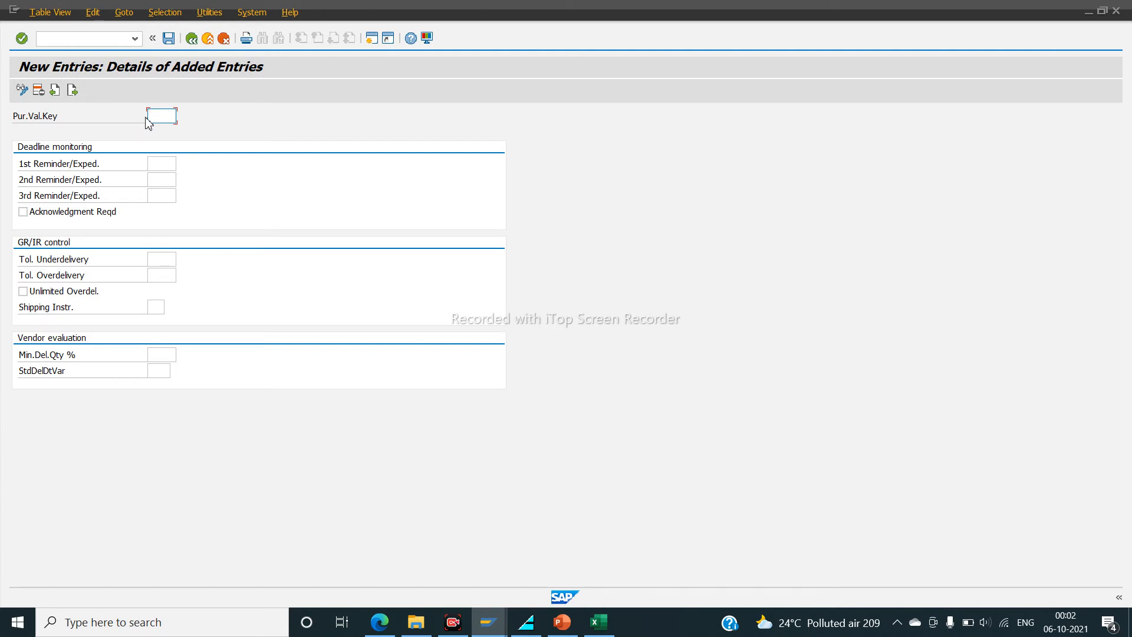
text(DPVK)
click(161, 165)
key(Tab)
key(Tab)
text(10)
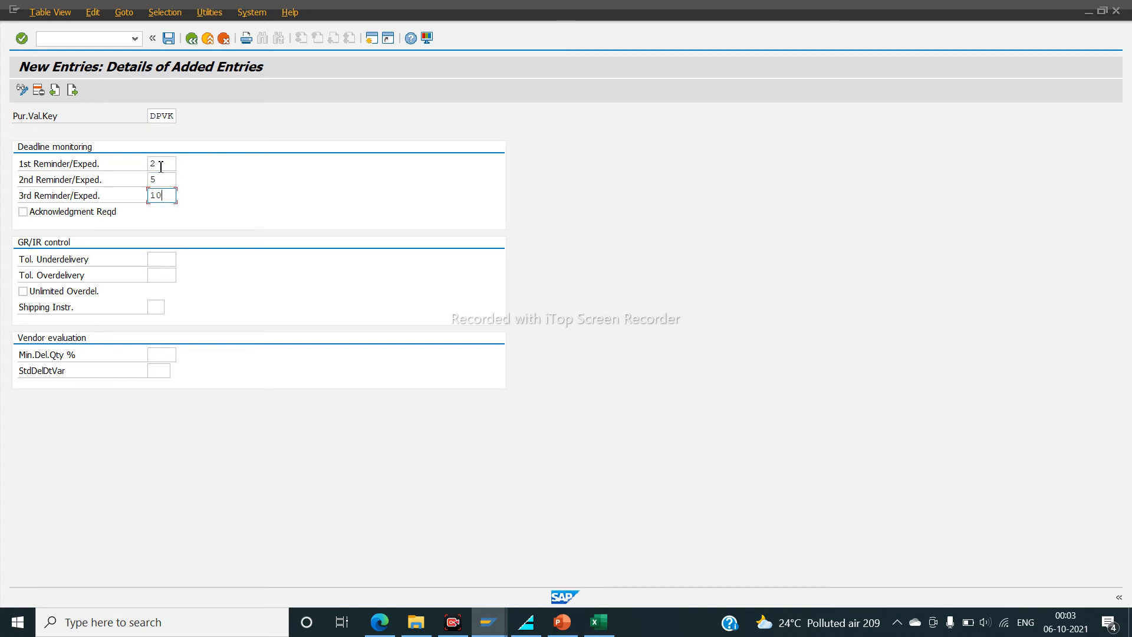
key(Tab)
Step: Set both the underdelivery and overdelivery tolerances of key DPVK to 10
click(166, 261)
text(10)
key(Tab)
text(10)
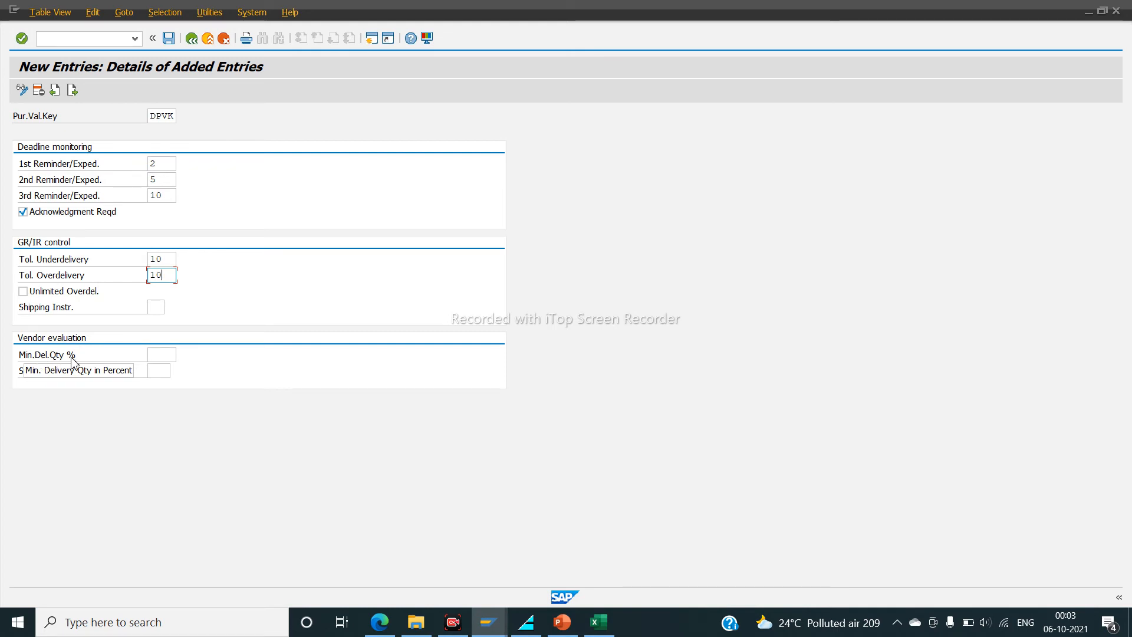
Step: Set the minimum delivery quantity to 50 percent and save key DPVK to the proposed customizing request
click(168, 354)
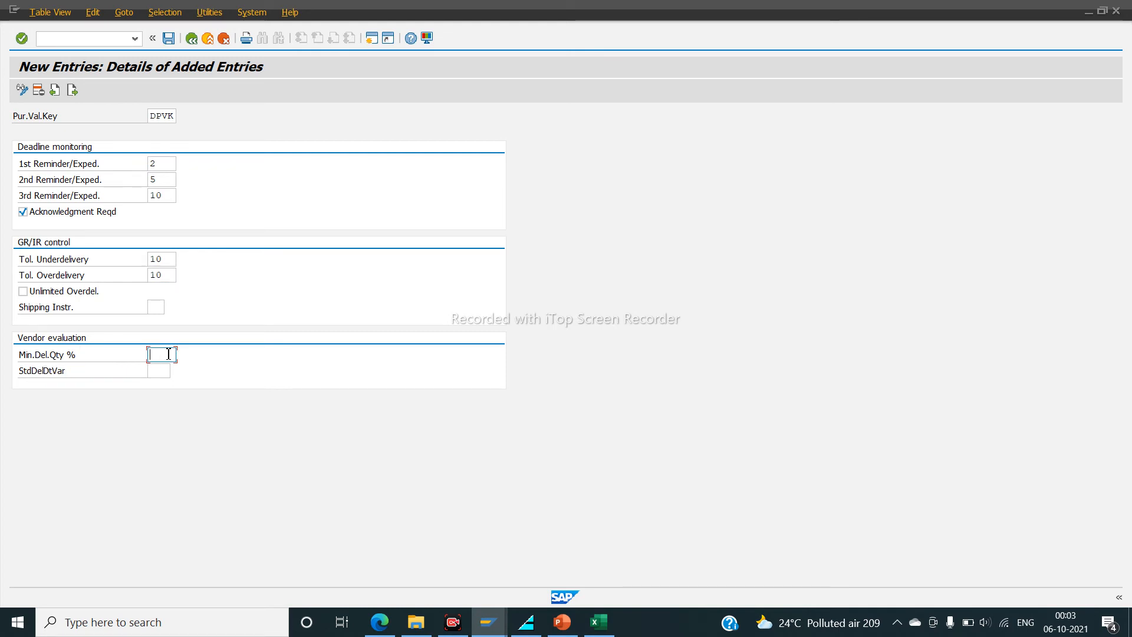
text(50)
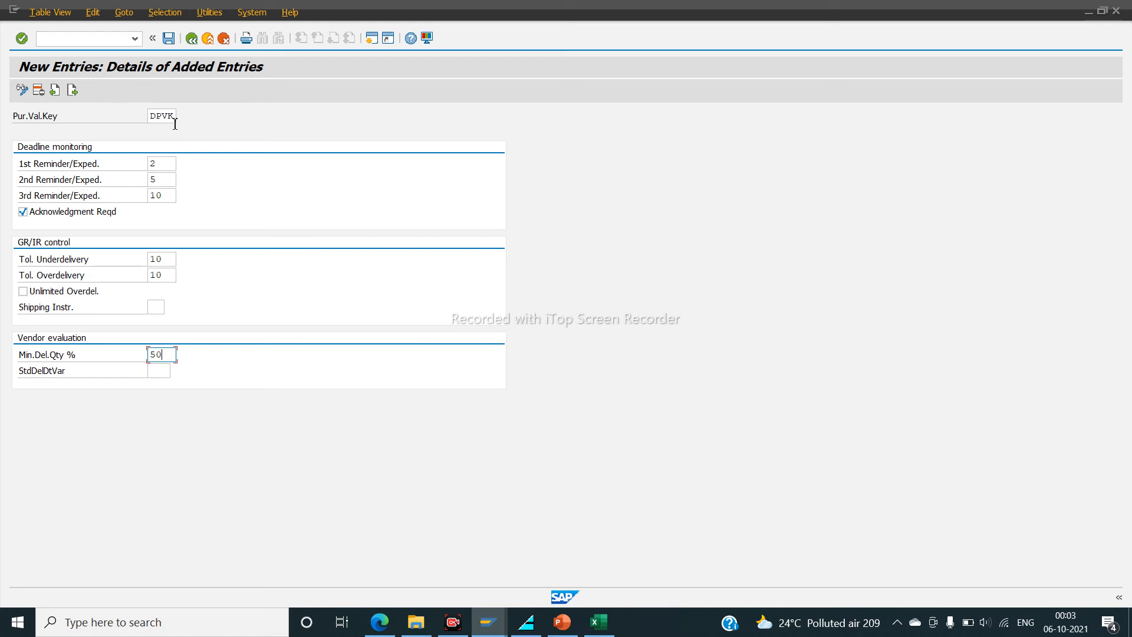
click(173, 40)
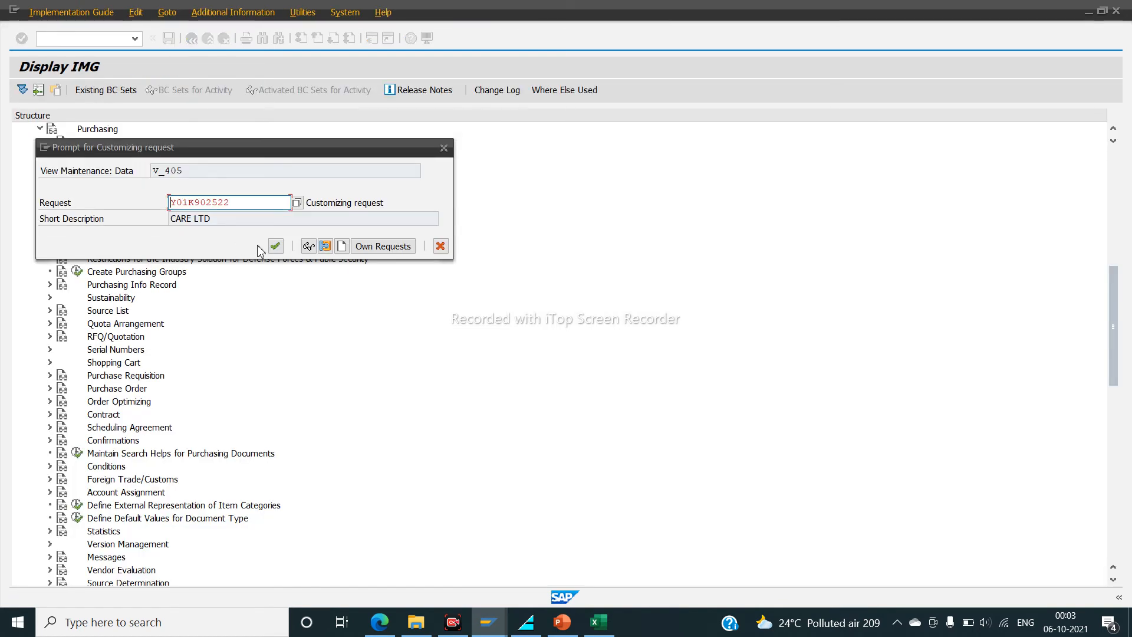
click(275, 246)
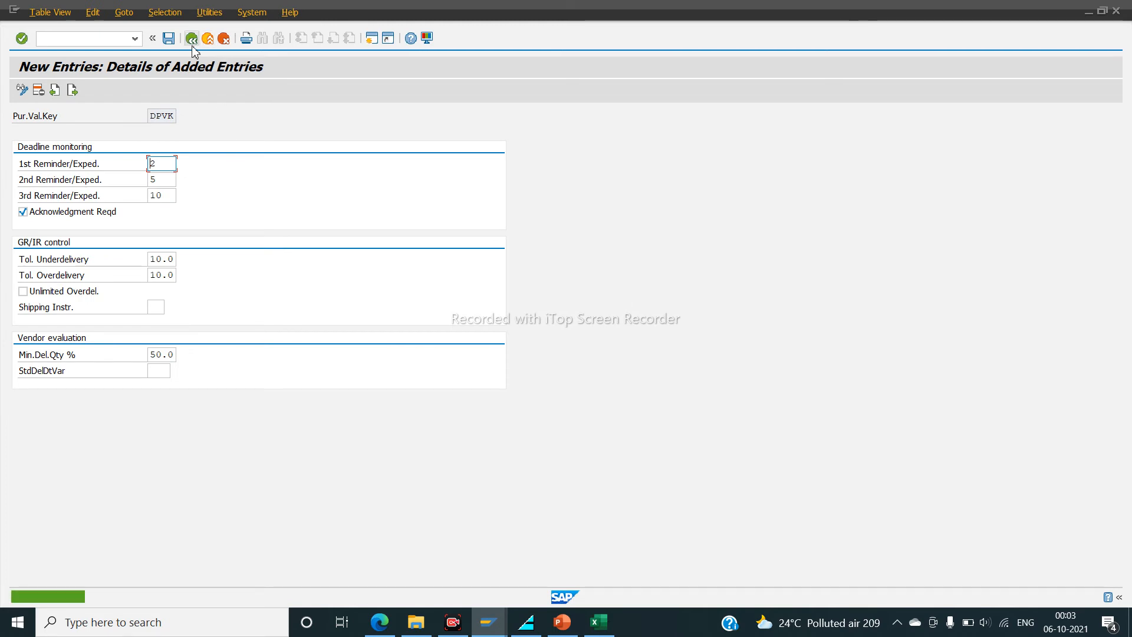
Step: Leave the customizing transaction and start material creation with transaction MM01
click(117, 40)
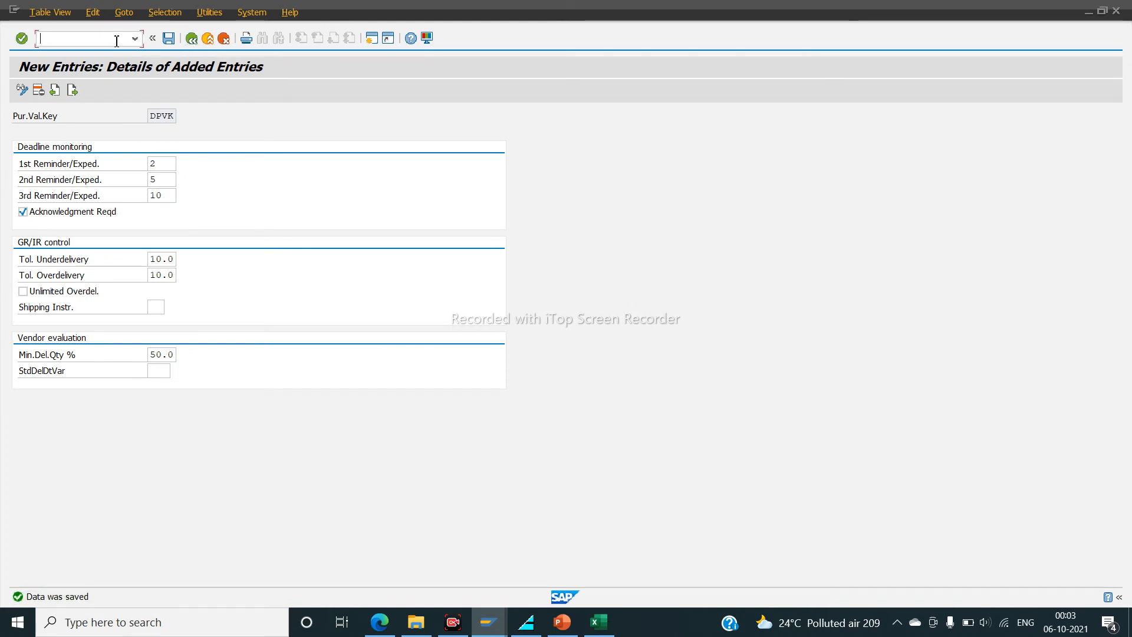
text(/N)
key(Return)
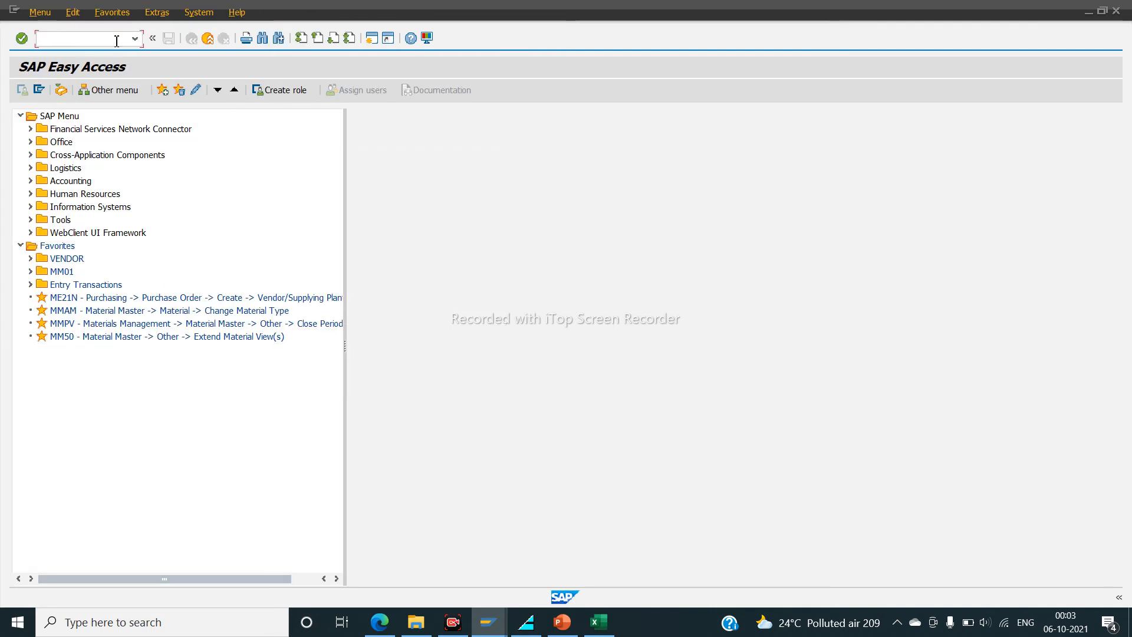
text(/NMM01)
key(Return)
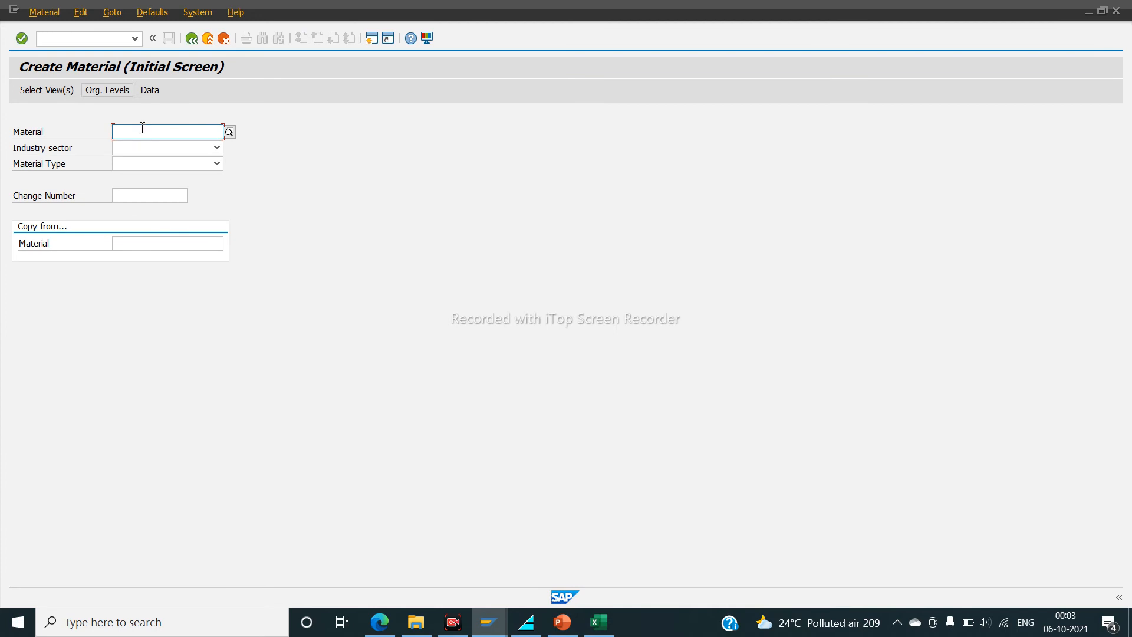
Step: Set the new material's industry sector to MECHANICAL INDUSTRY and its material type to RAW MATERIAL DRM
click(147, 151)
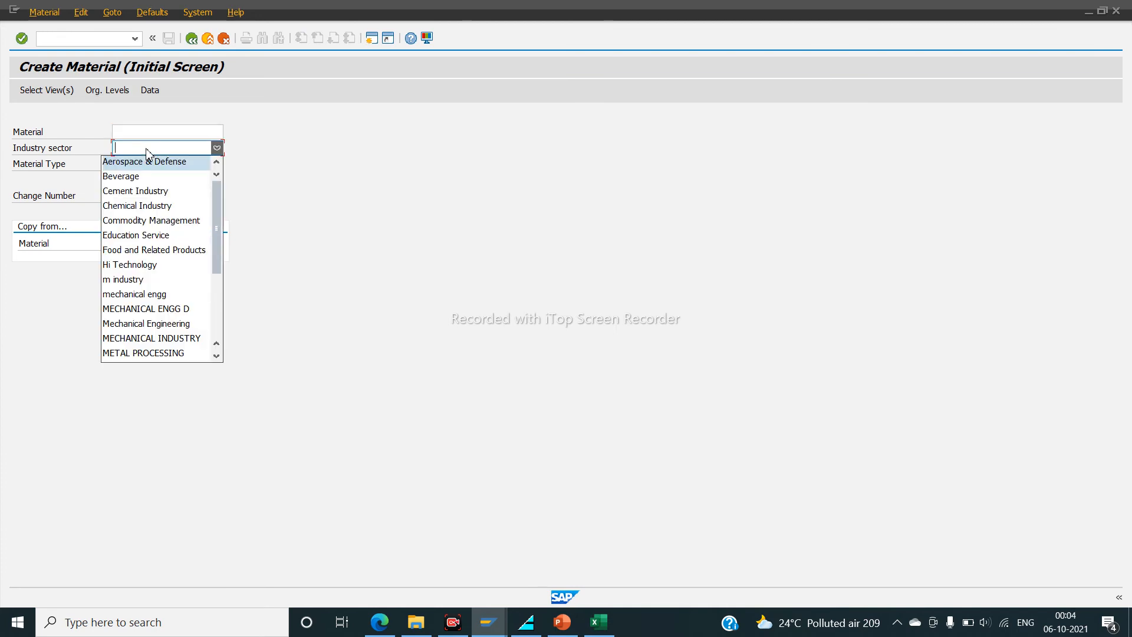
click(149, 338)
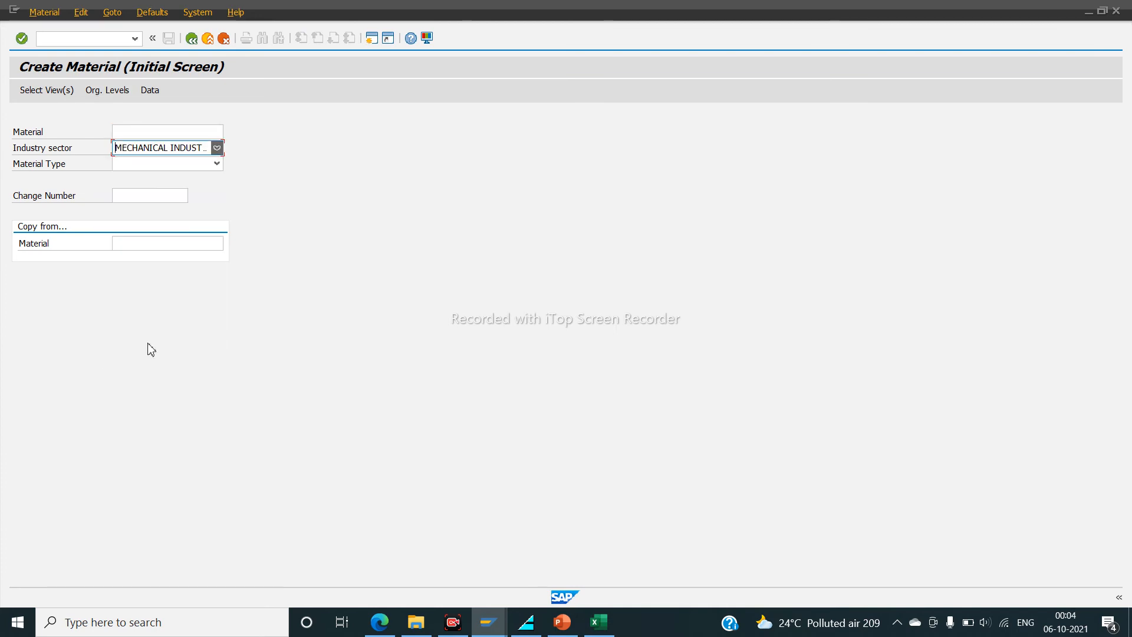
click(185, 165)
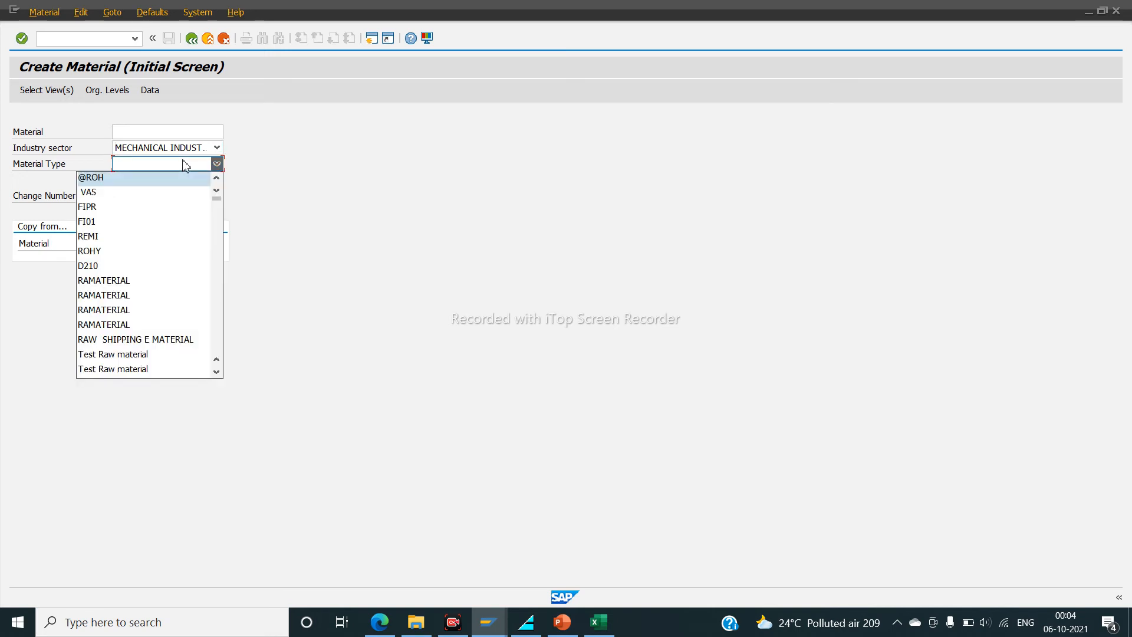
key(r)
key(r)
key(r)
key(r)
key(r)
key(r)
key(r)
key(r)
key(r)
key(r)
key(r)
key(r)
key(r)
key(r)
key(r)
key(r)
key(r)
key(r)
key(r)
key(r)
key(r)
key(r)
key(r)
key(r)
key(r)
key(r)
key(r)
key(r)
key(r)
key(r)
key(r)
key(r)
key(r)
key(r)
key(r)
key(r)
key(r)
key(r)
key(r)
key(r)
key(r)
key(r)
key(r)
key(r)
key(r)
key(r)
key(r)
key(r)
key(r)
key(r)
key(r)
key(r)
key(r)
key(r)
key(r)
key(r)
key(r)
key(r)
key(r)
key(r)
key(r)
key(r)
key(r)
key(r)
key(r)
key(r)
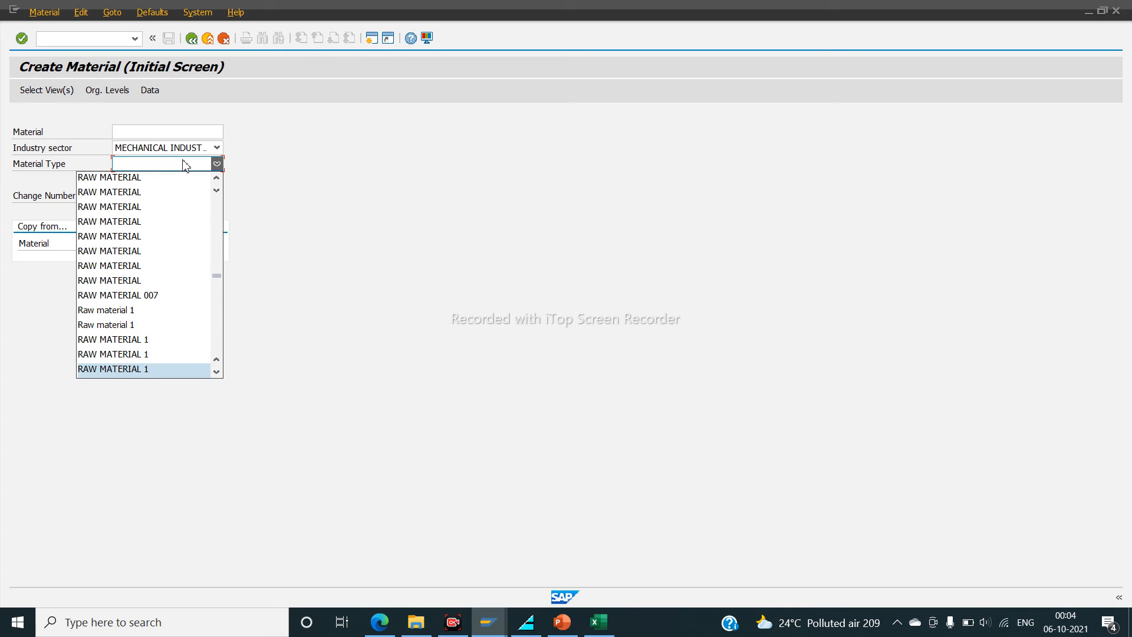
key(r)
key(r)
key(r)
key(r)
key(r)
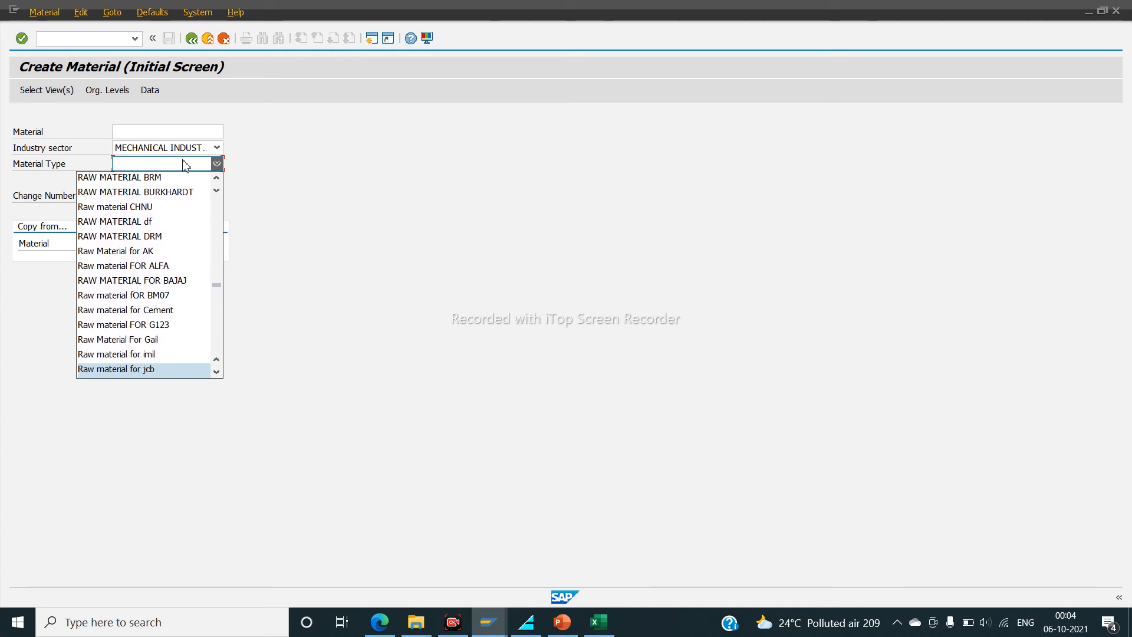
key(r)
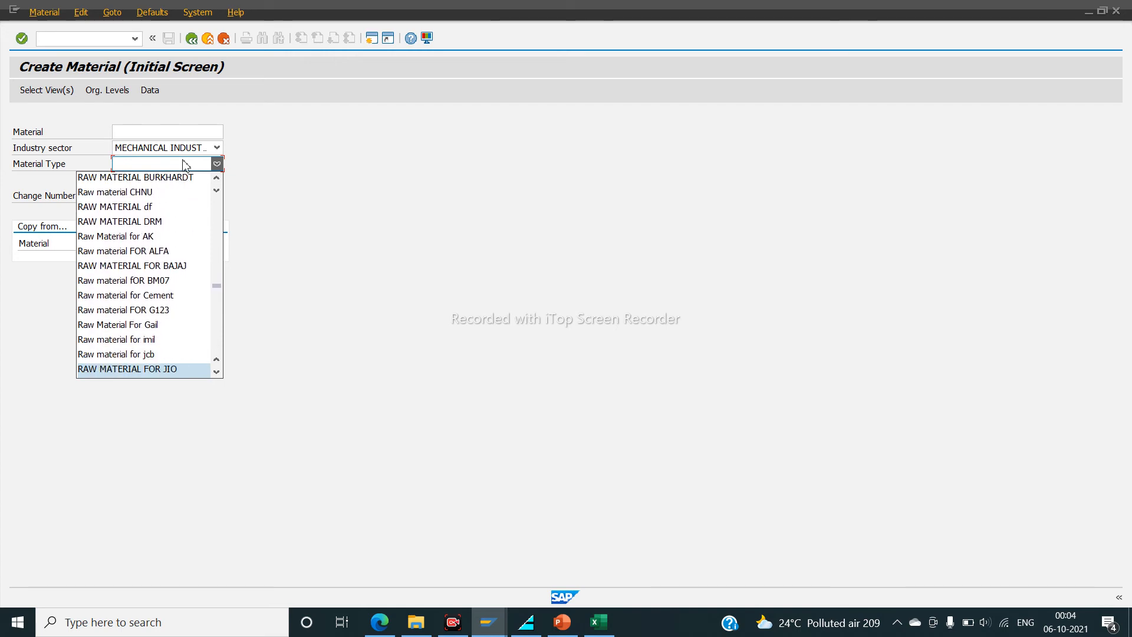
click(139, 223)
Step: Proceed to the material's basic data, accepting plant V222 and the MAIN STORE storage location as organizational levels
click(203, 149)
click(204, 150)
key(Return)
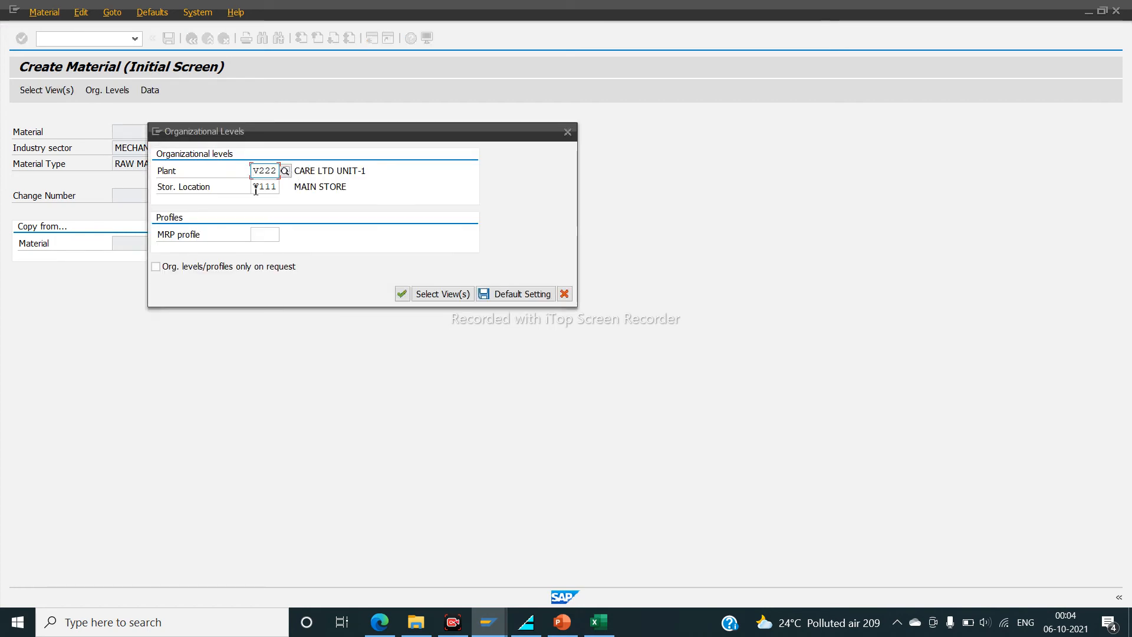
click(408, 296)
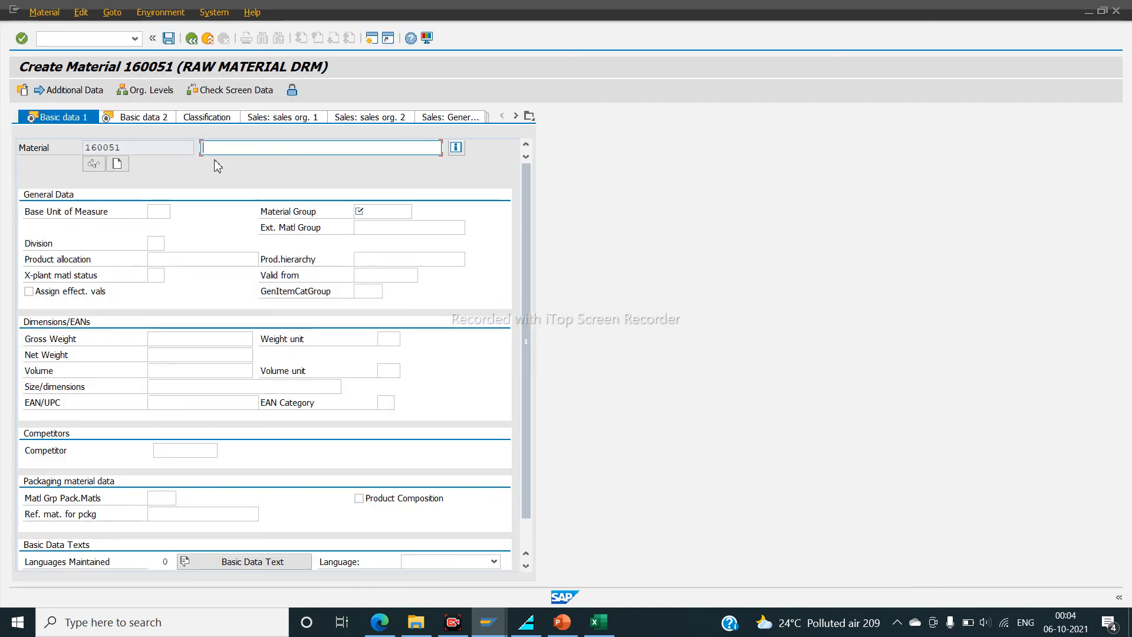
Step: Describe the new material as RAW MATERIAL TEST
text(RA)
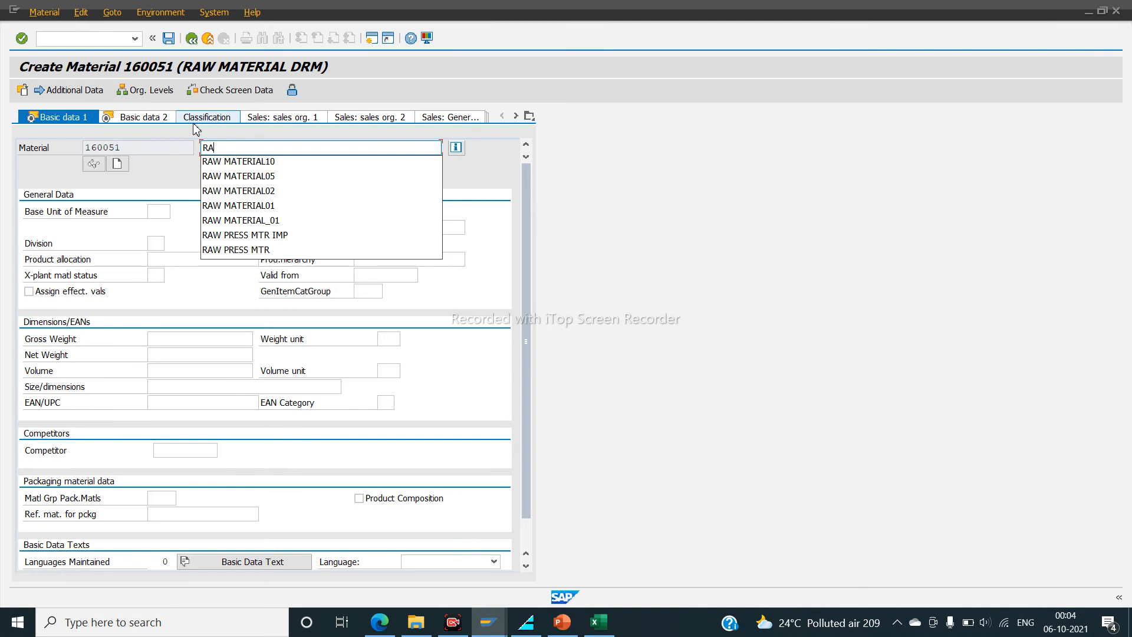
text(E)
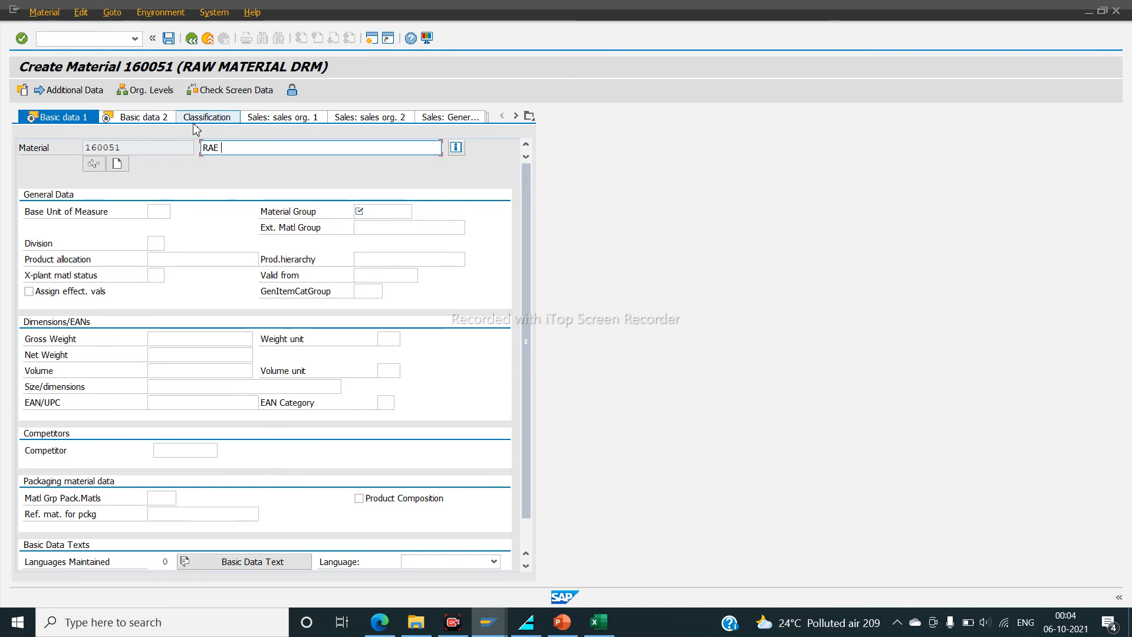
key(BackSpace)
text(W )
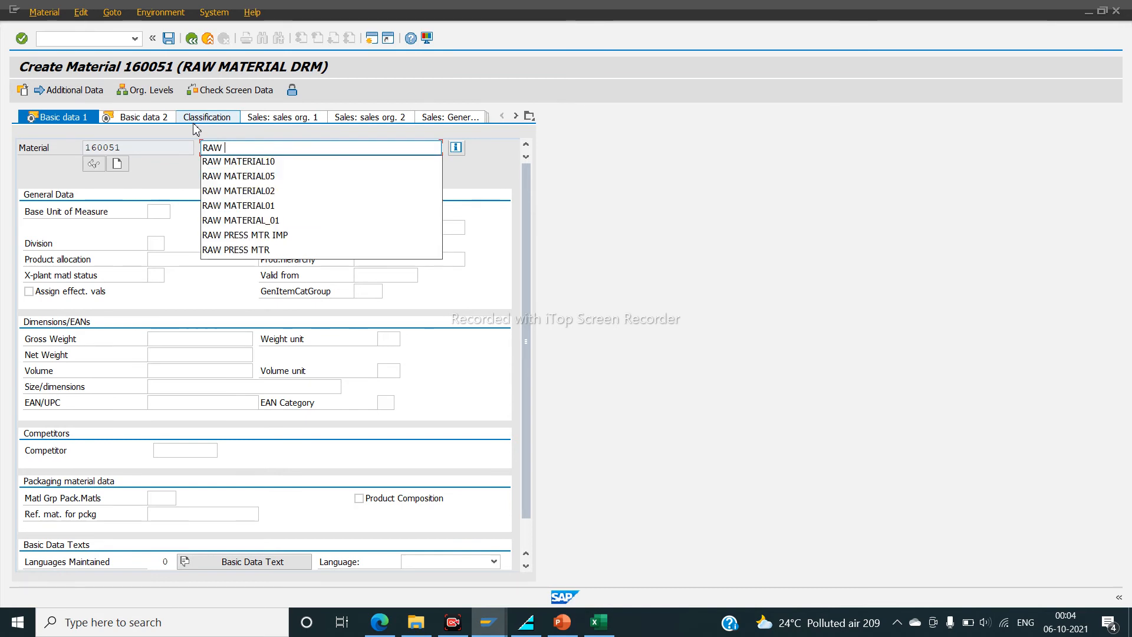
text(MATERIAL TEST)
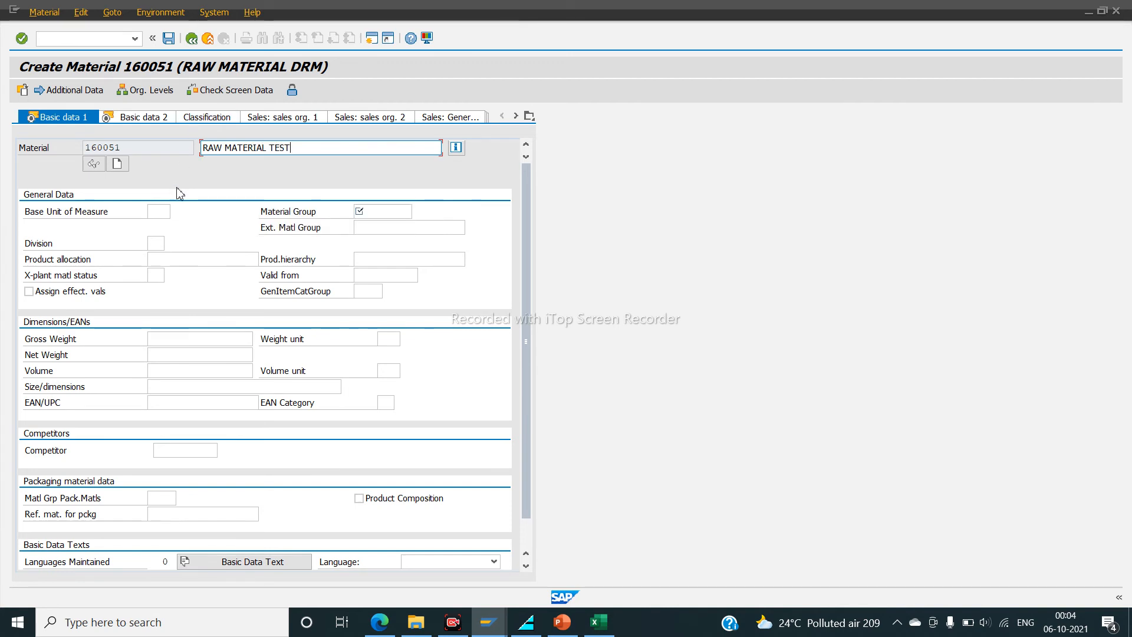
Step: Set the material's base unit of measure to EA and its material group to DD00
click(164, 209)
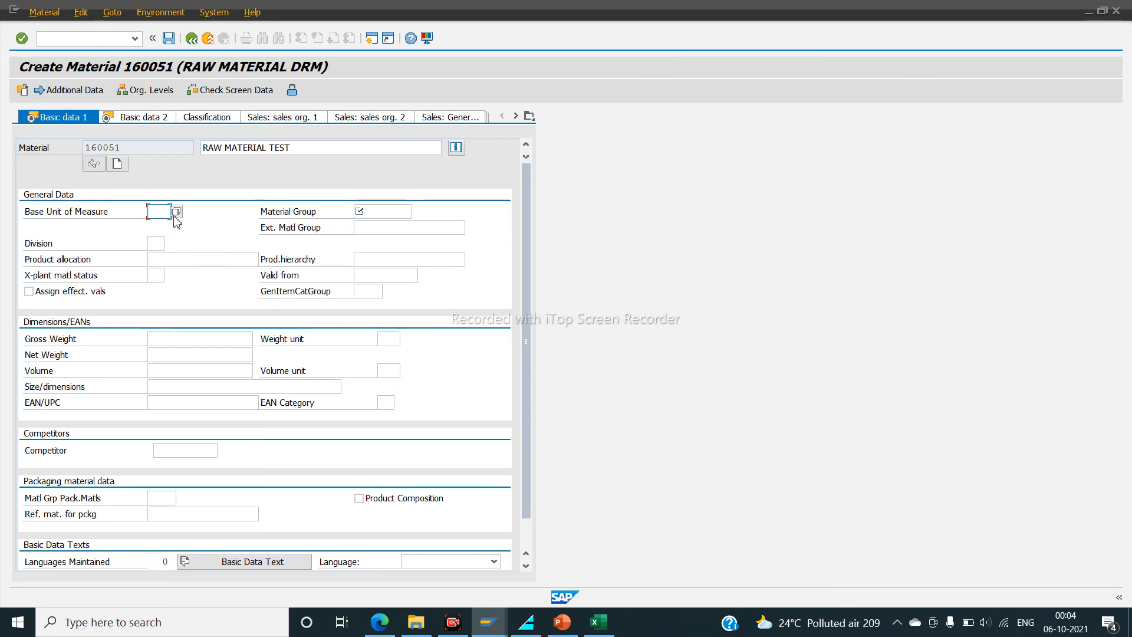
text(EA)
click(371, 208)
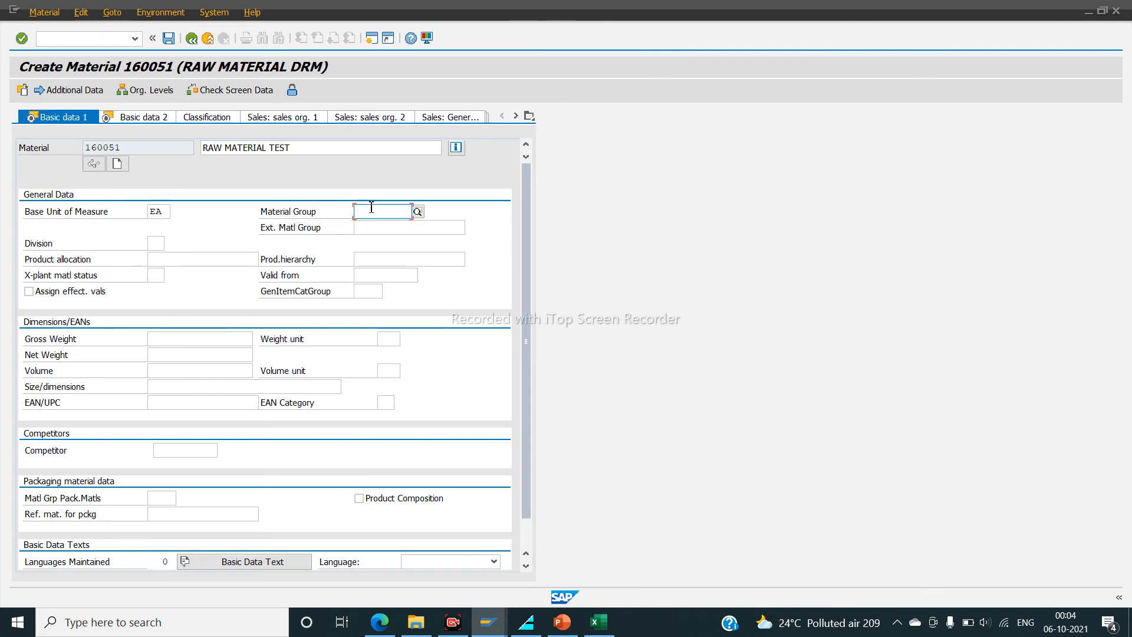
text(DD00)
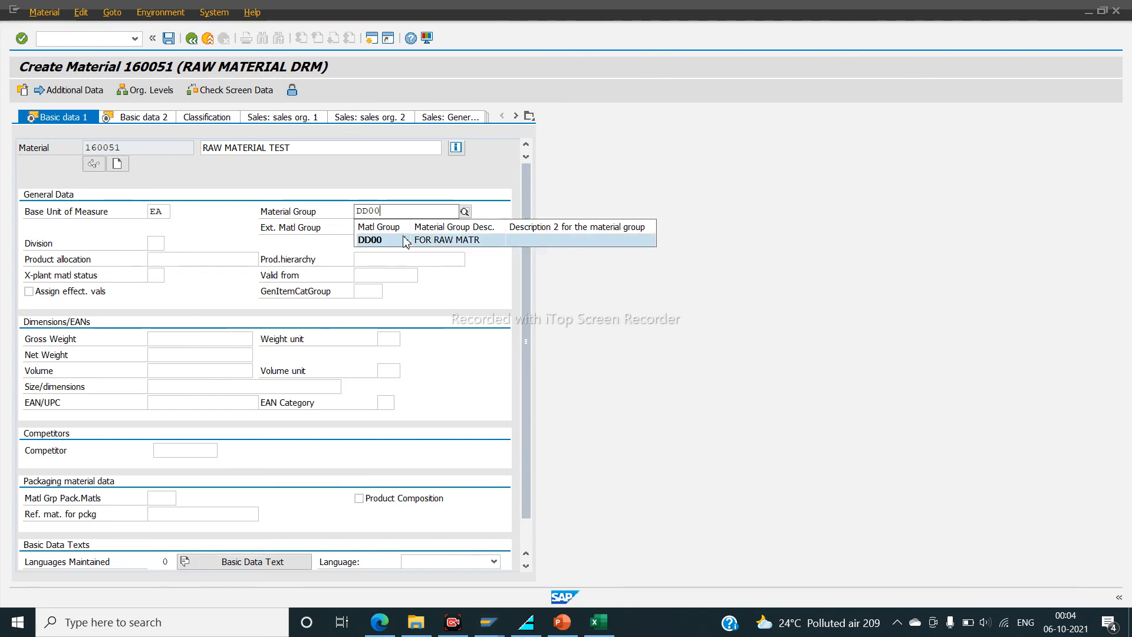
click(406, 240)
Step: Set the material's gross weight to 1000, net weight to 990 and volume to 2000
click(175, 340)
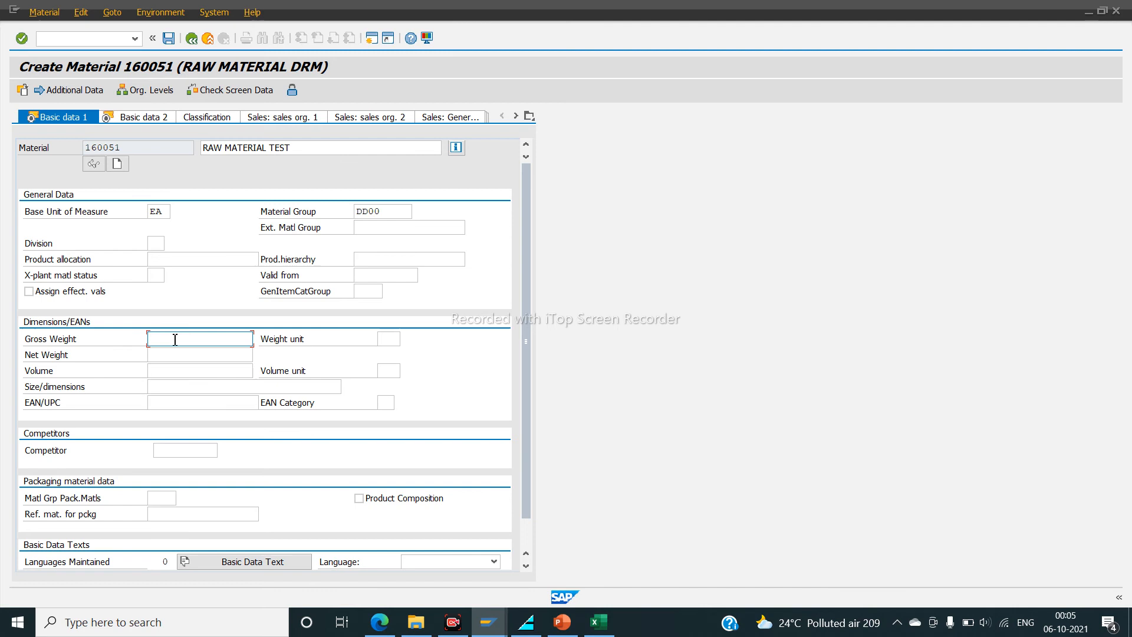
text(100)
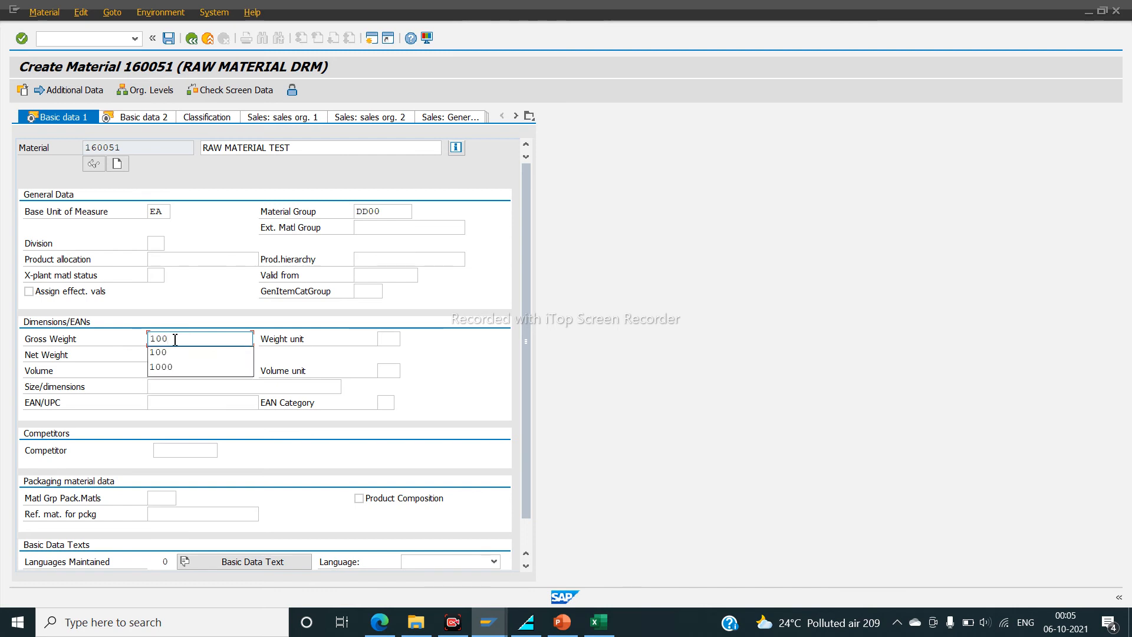
text(0)
click(177, 353)
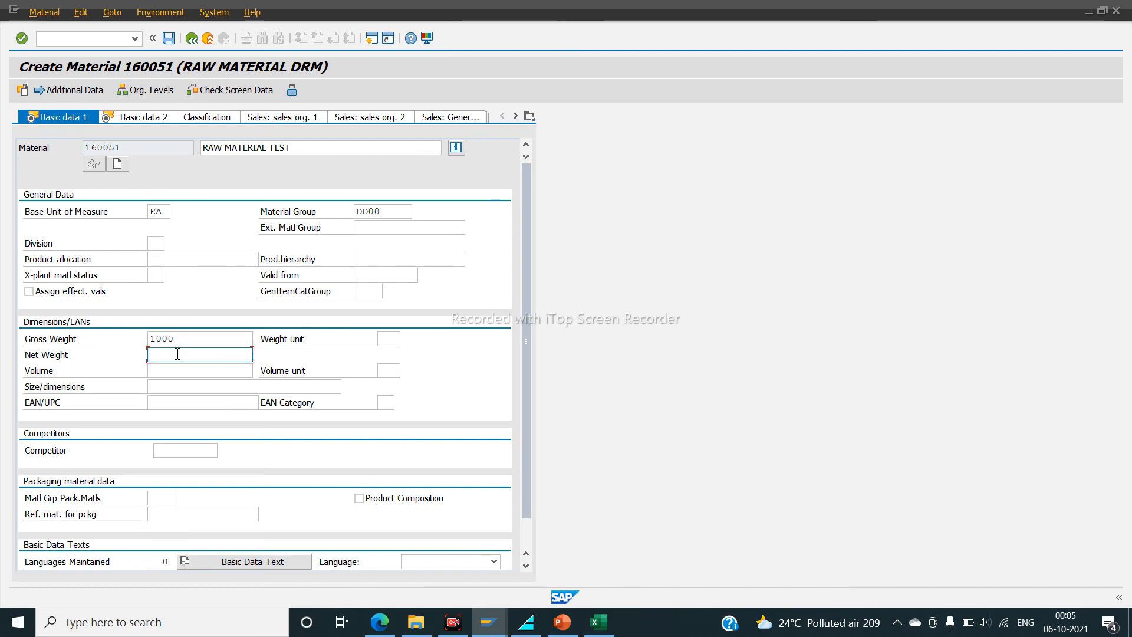
text(990)
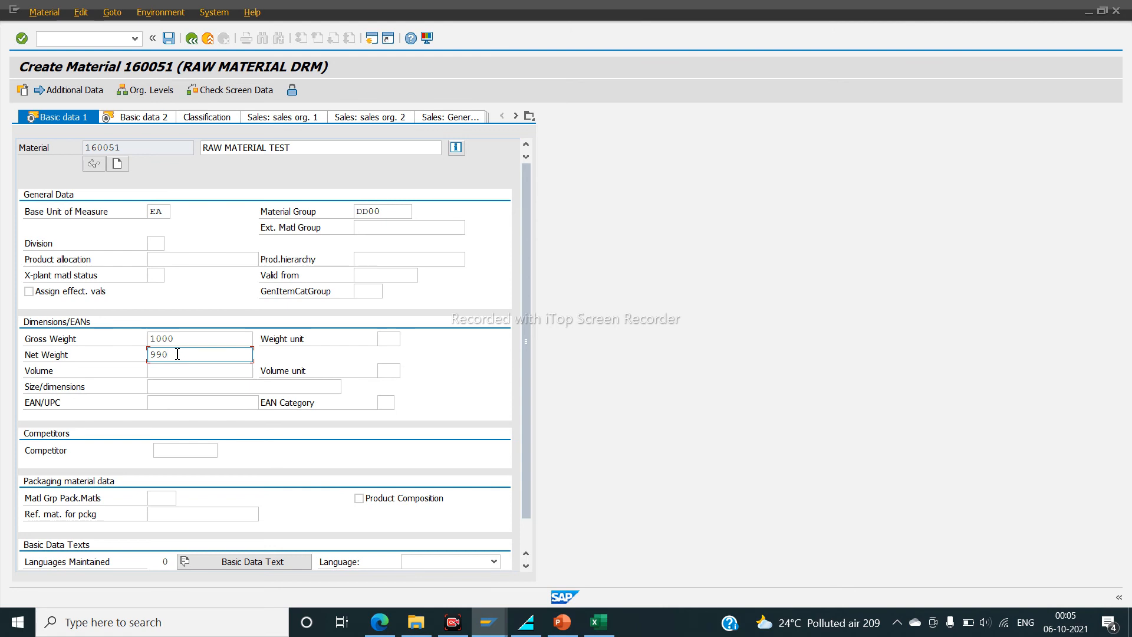
click(172, 373)
text(2000)
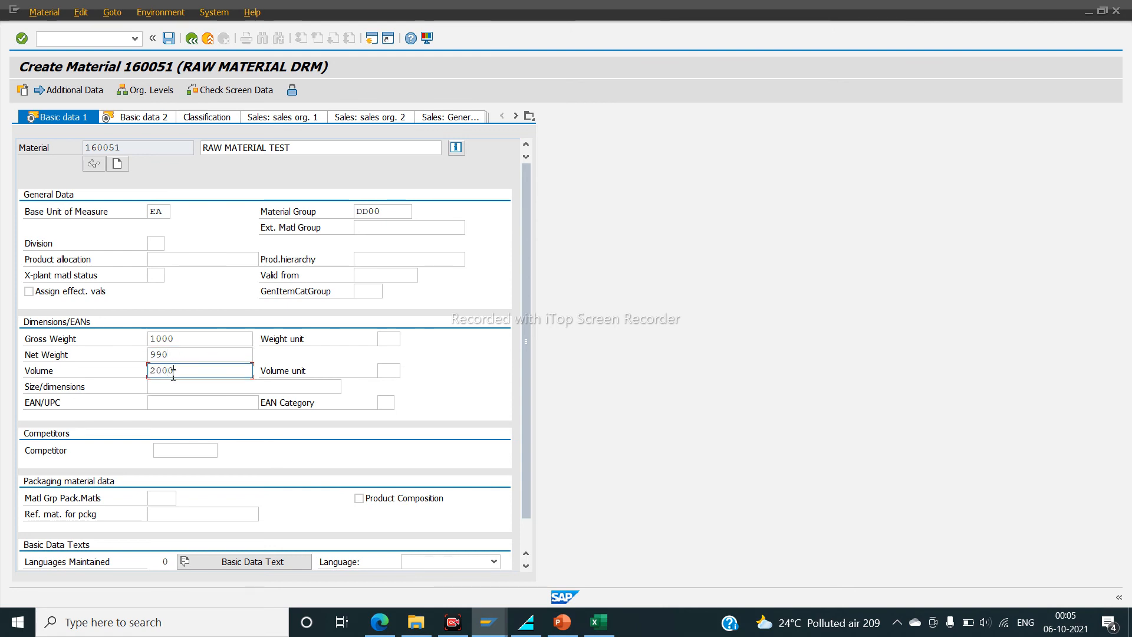
Step: Set the weight unit to KG and the volume unit to M3, and accept the first basic data view
click(390, 340)
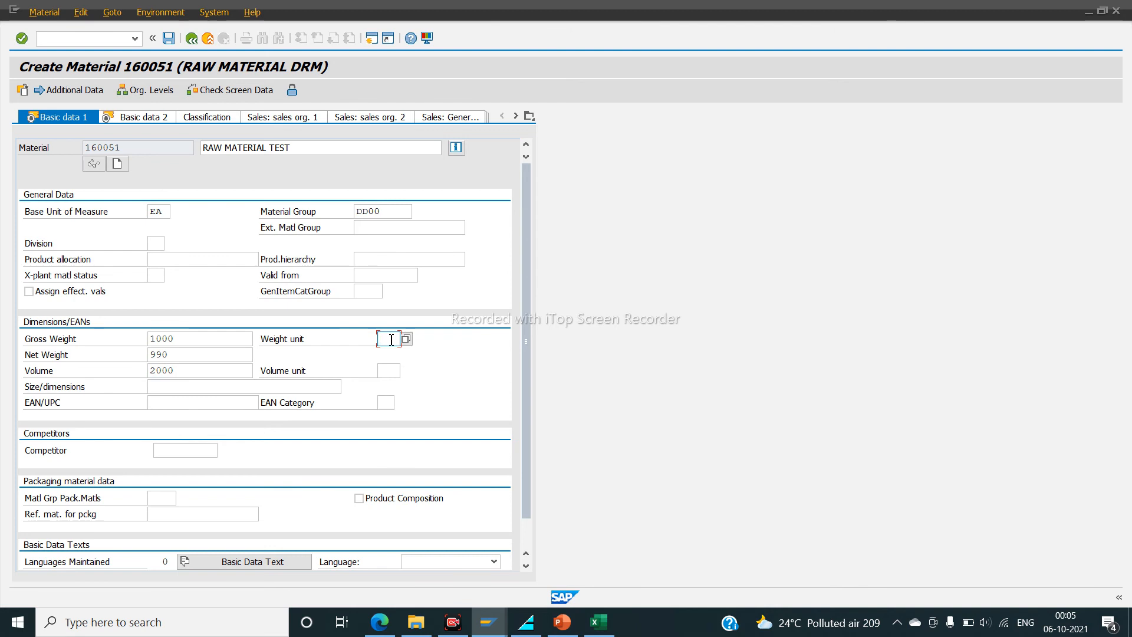
text(KG)
click(385, 372)
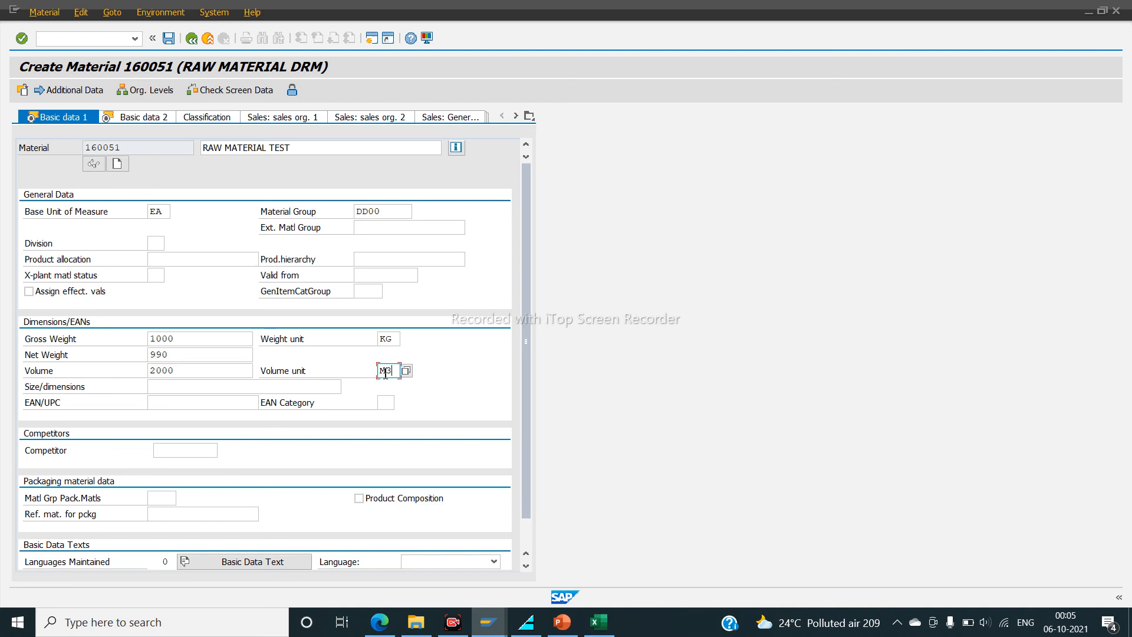
text(M3)
key(Return)
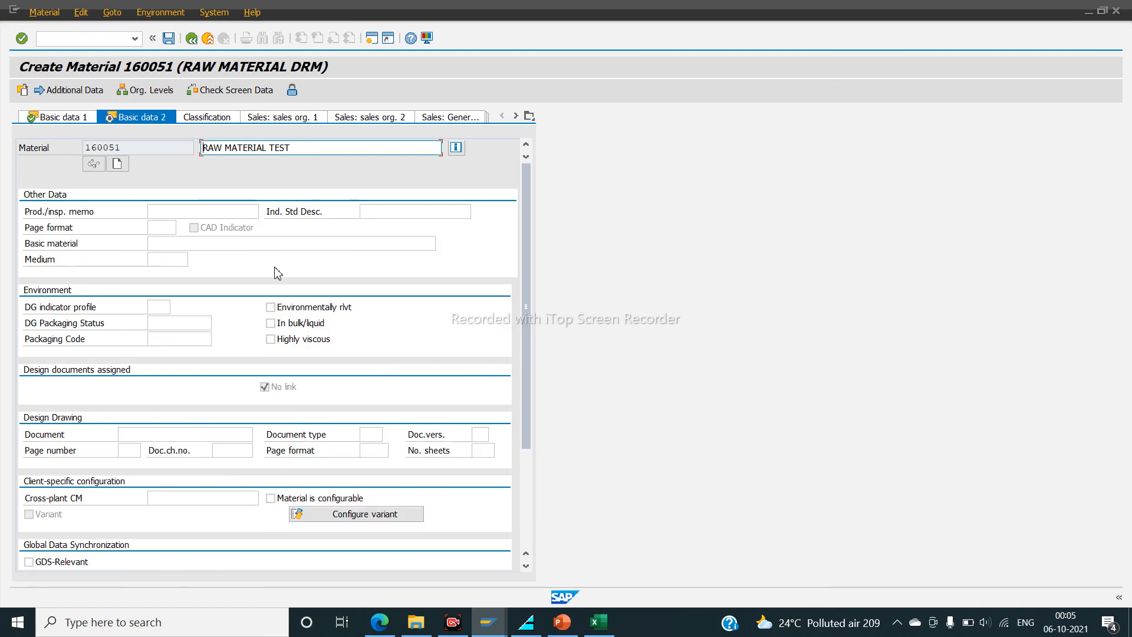
Step: In the purchasing data, set the purchasing value key to DPVK and the purchasing group to VPG
key(Return)
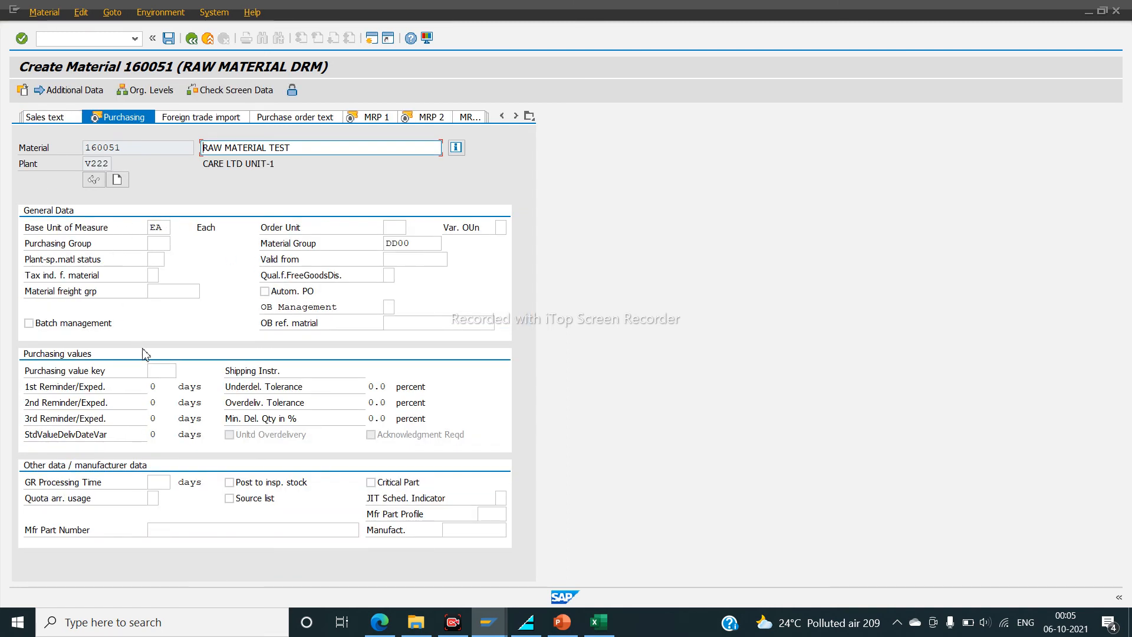
click(167, 370)
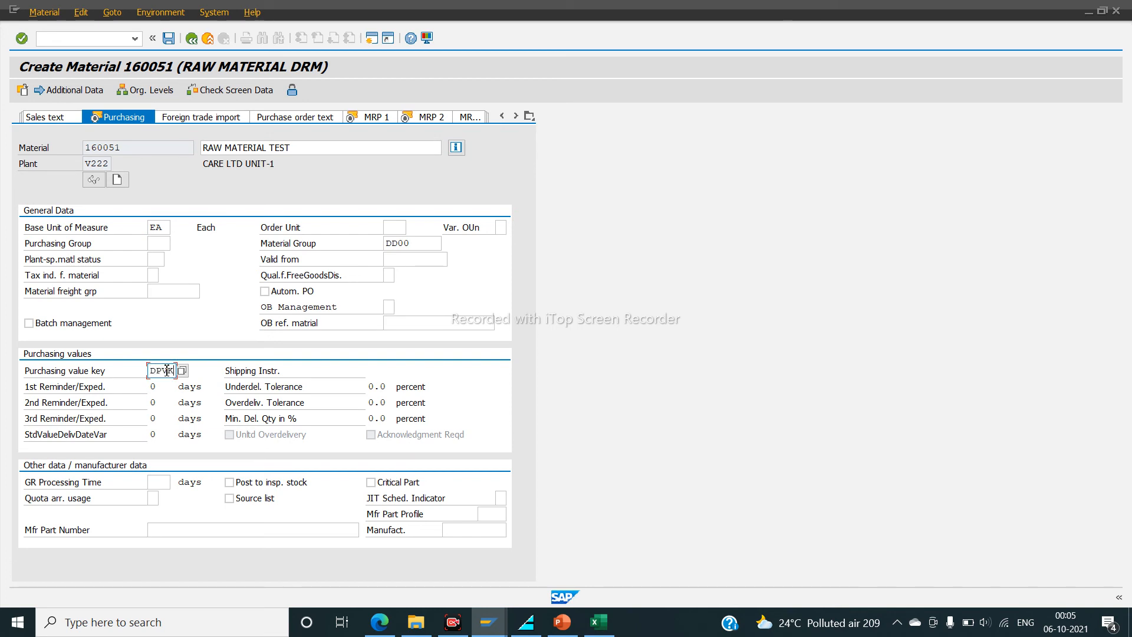
click(155, 244)
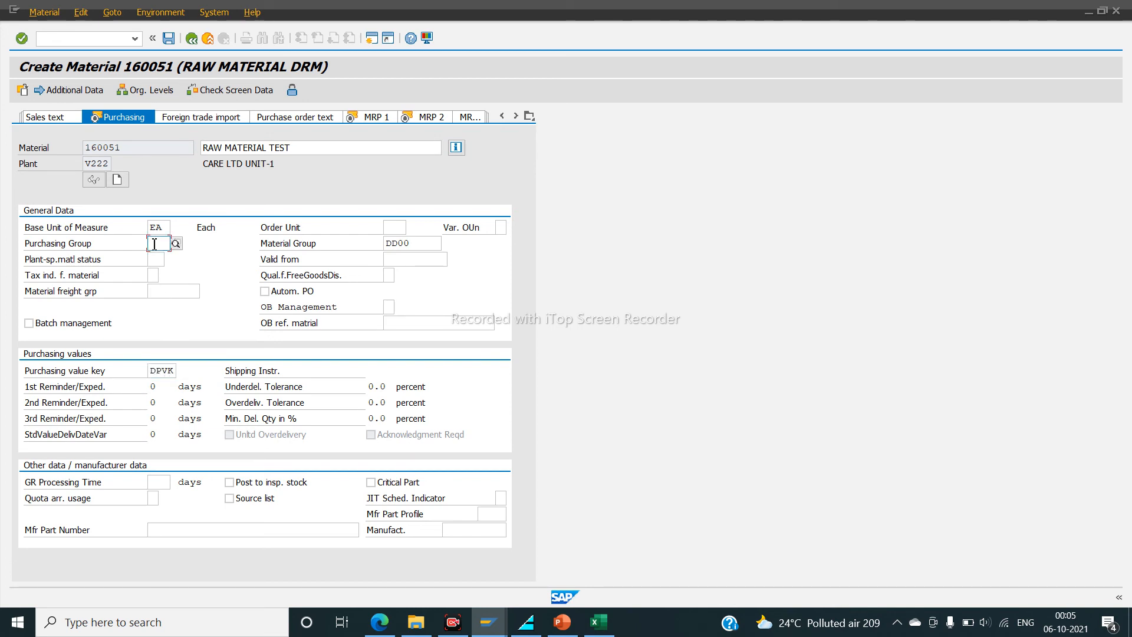
text(V)
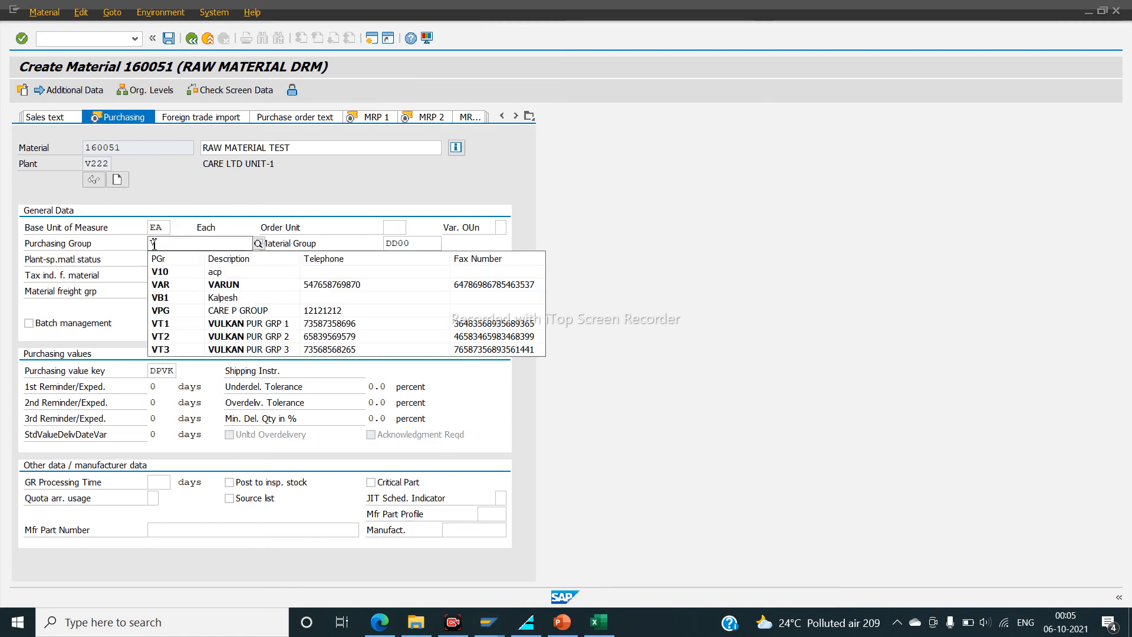
text(P)
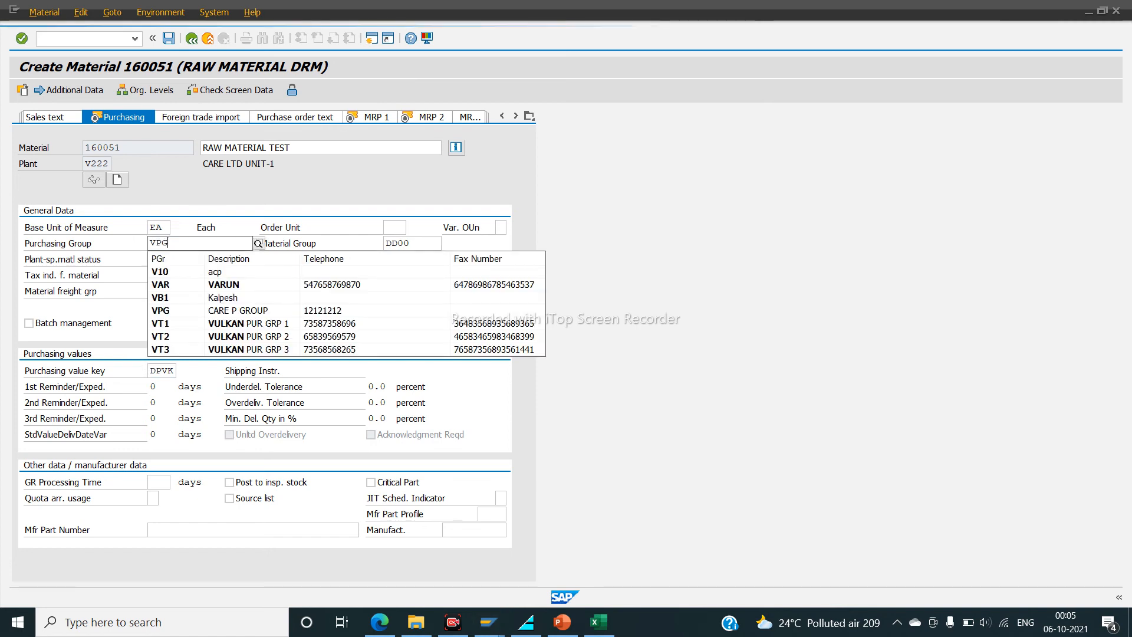
text(G)
click(165, 273)
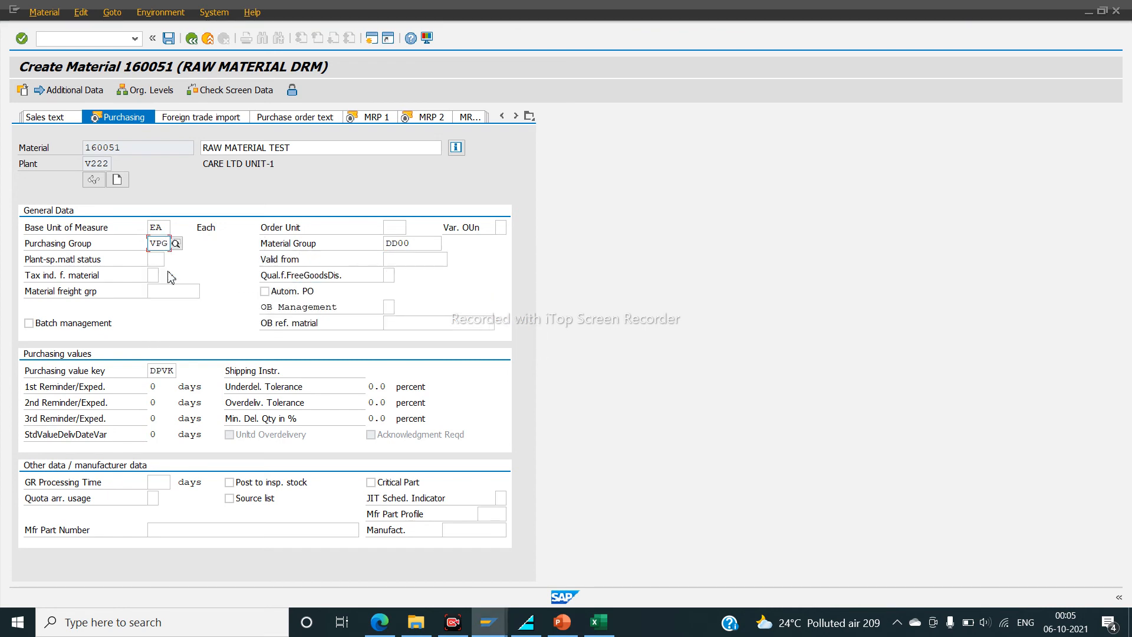
Step: Enable automatic purchase orders for the material and accept the purchasing data
click(289, 291)
key(Return)
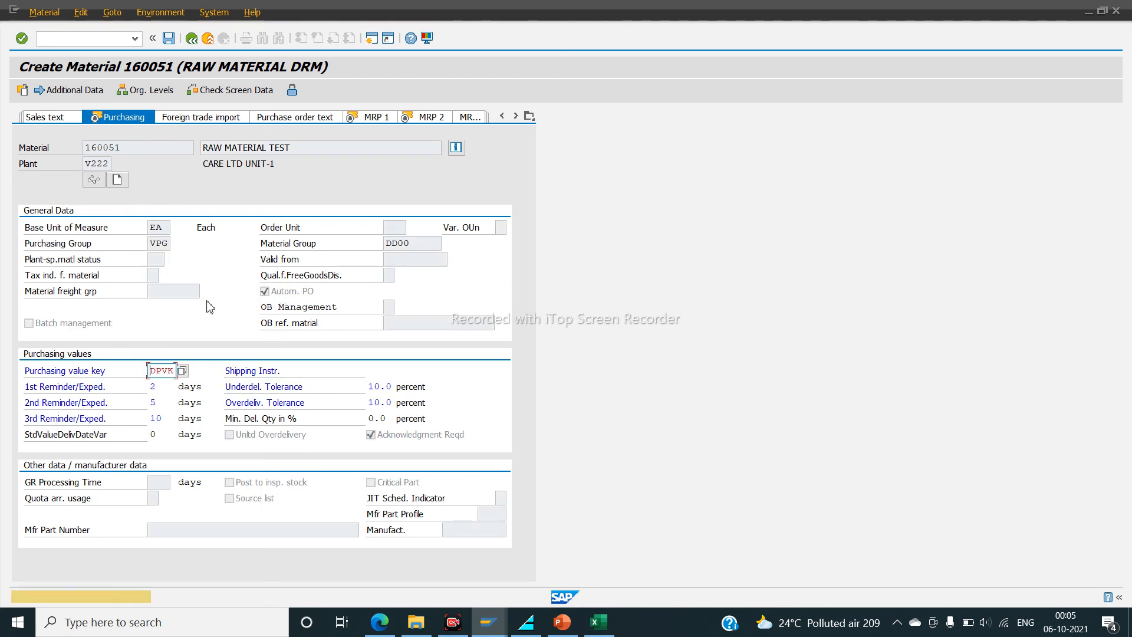
key(Return)
Step: Set the material's MRP type to ND and continue past the MRP 2 data to accounting
click(162, 305)
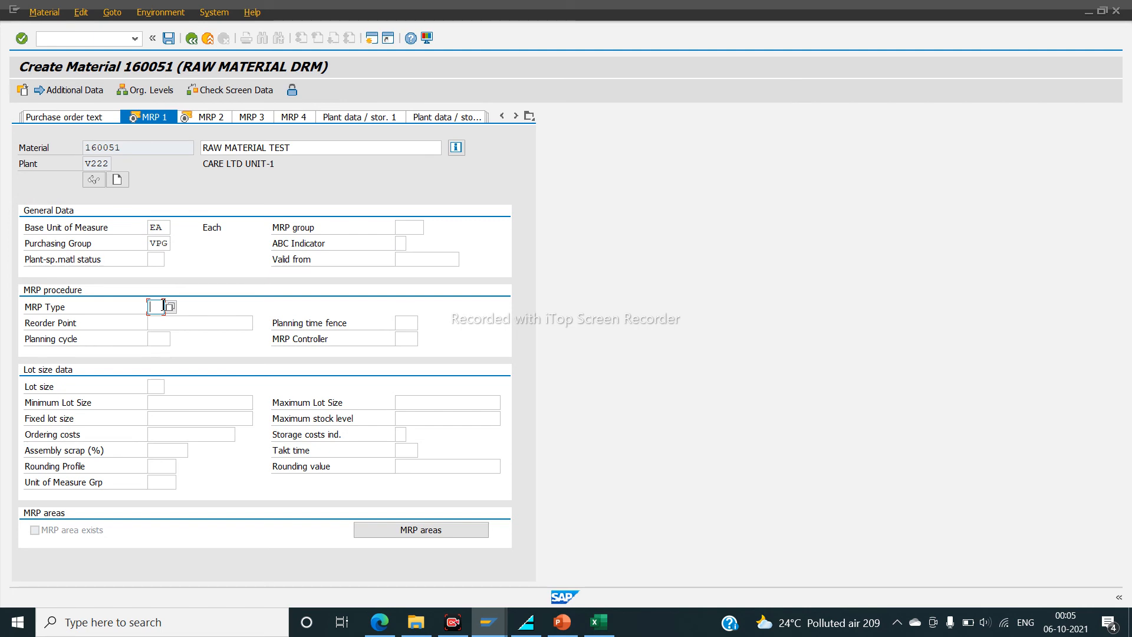
text(ND)
key(Return)
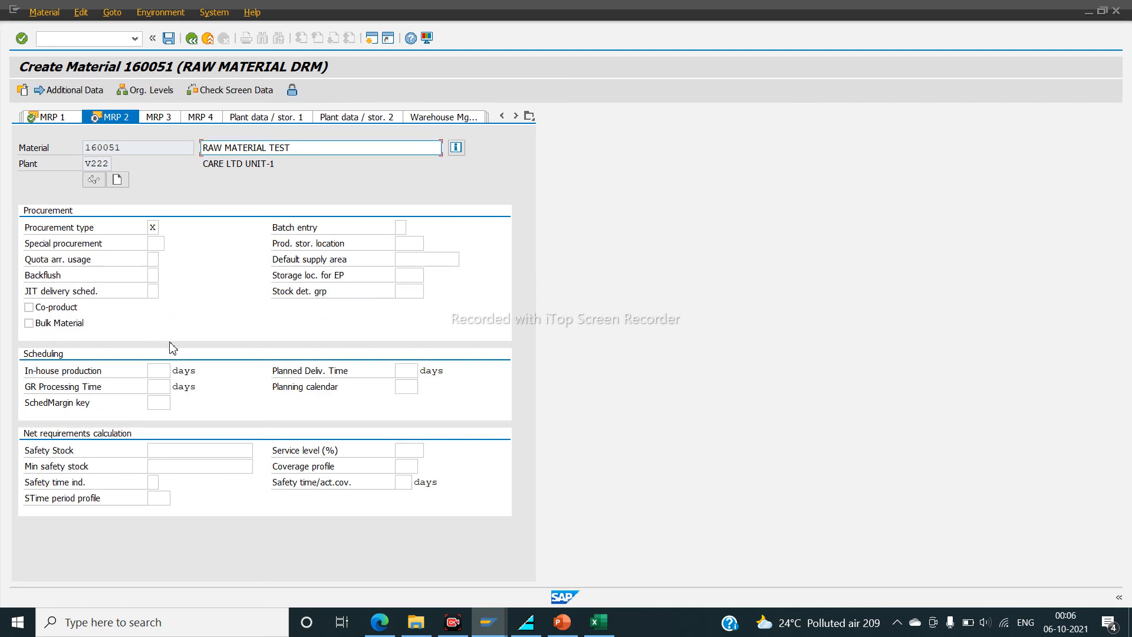
key(Return)
Step: In the accounting data, set the valuation class to 3000 and the price control to S
click(161, 306)
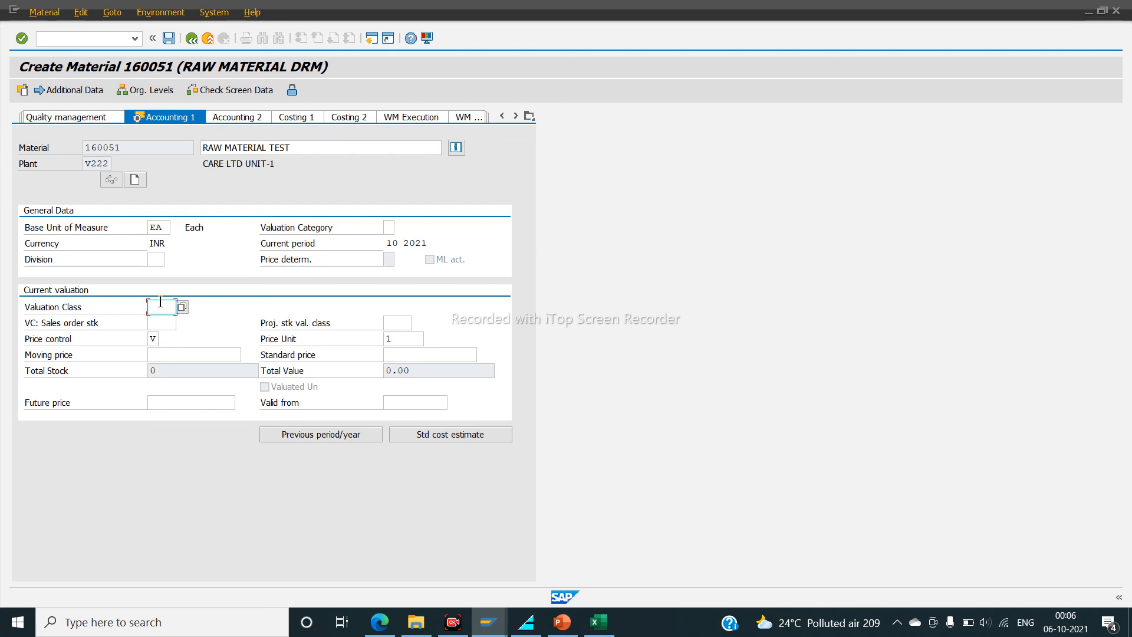
text(3000)
click(156, 341)
text(S)
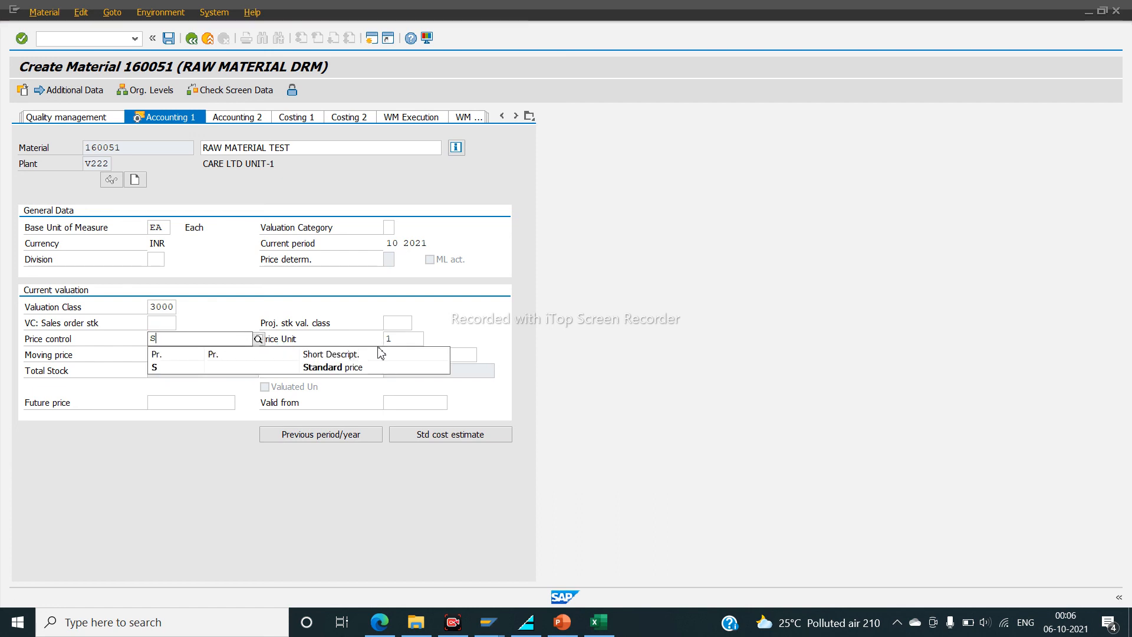
Step: Set the standard price to 5000 and save the new material
click(393, 368)
click(420, 355)
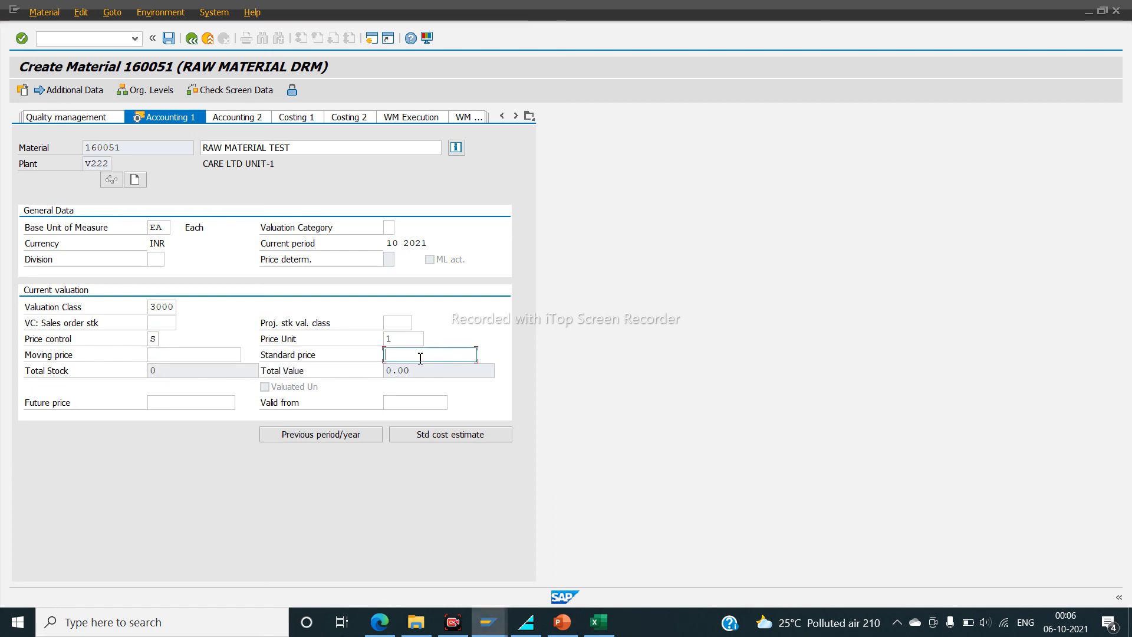
text(5000)
key(Return)
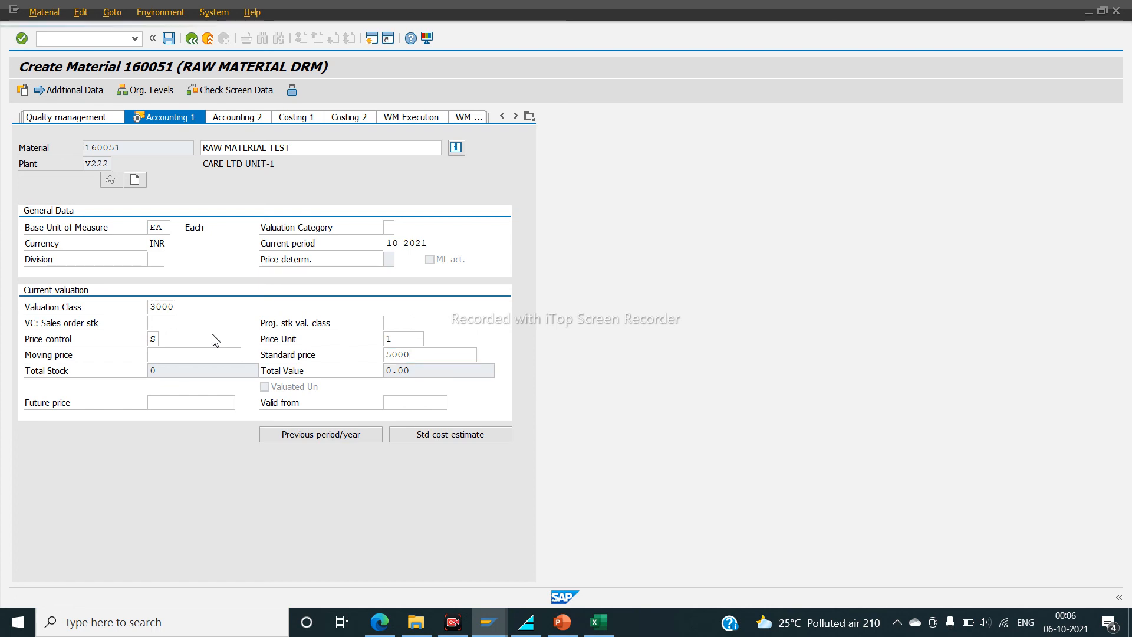
key(Return)
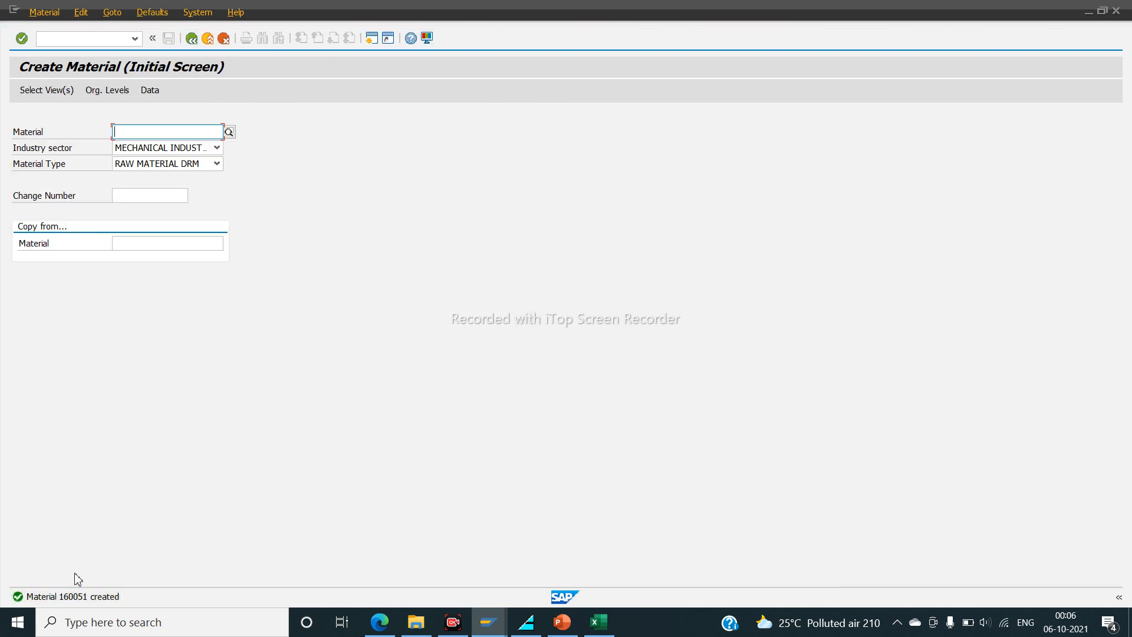
Step: Open the creation message's details, select the new material number in it, and close the details
double_click(88, 596)
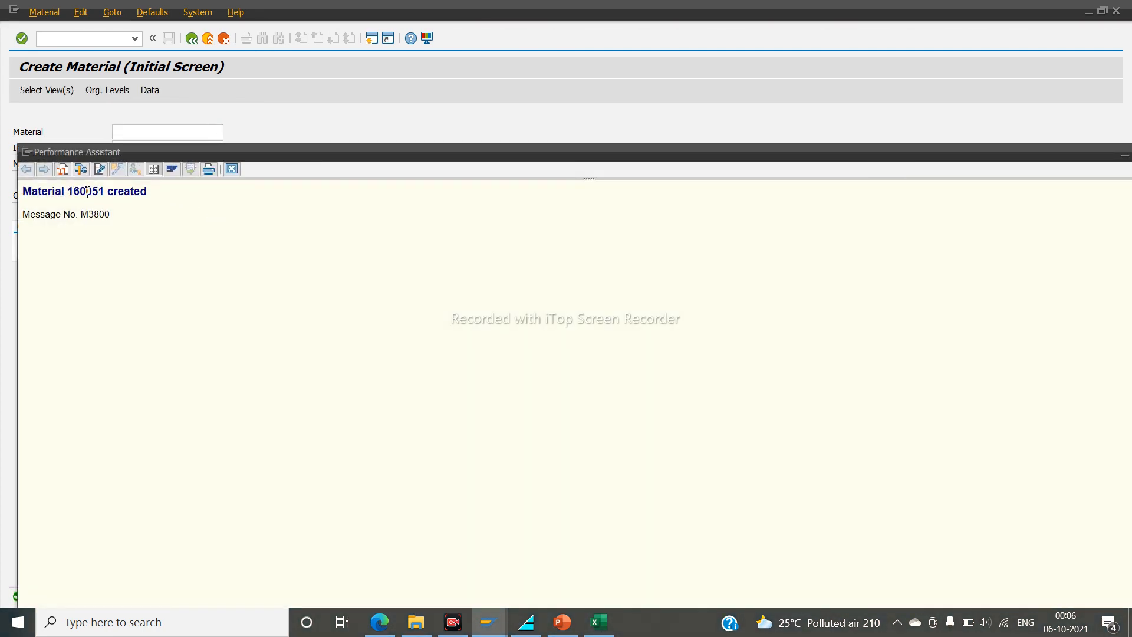
double_click(87, 191)
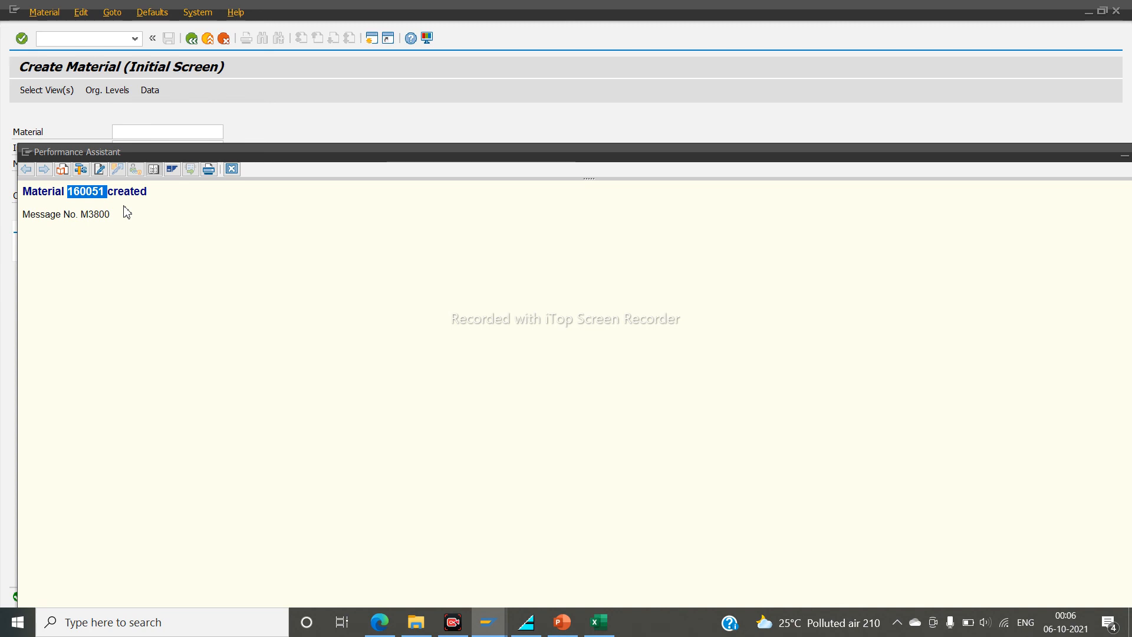
click(231, 171)
Step: Open the new material in transaction MM02 and go through its maintained views
click(90, 44)
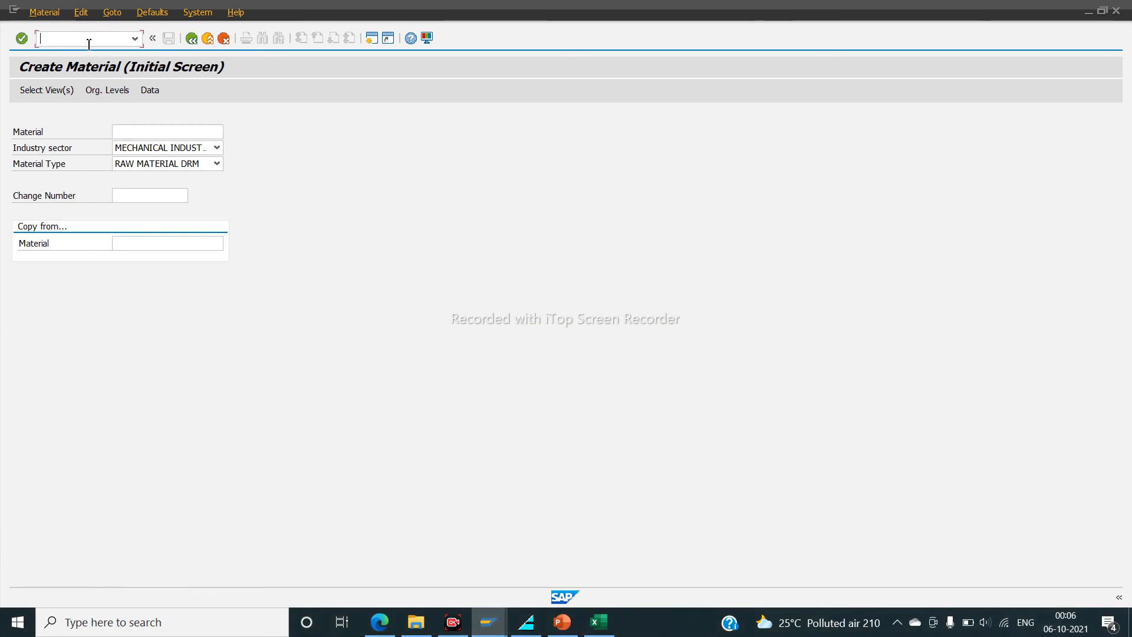
text(/NMM02)
key(Return)
key(Return)
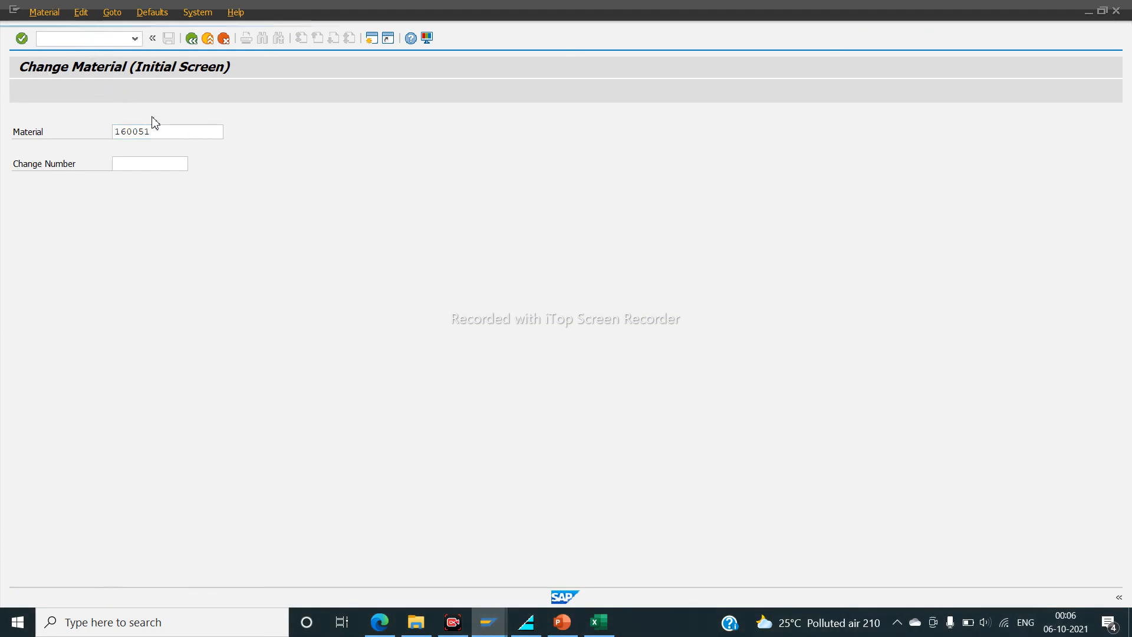
key(Return)
key(Return)
key(Return)
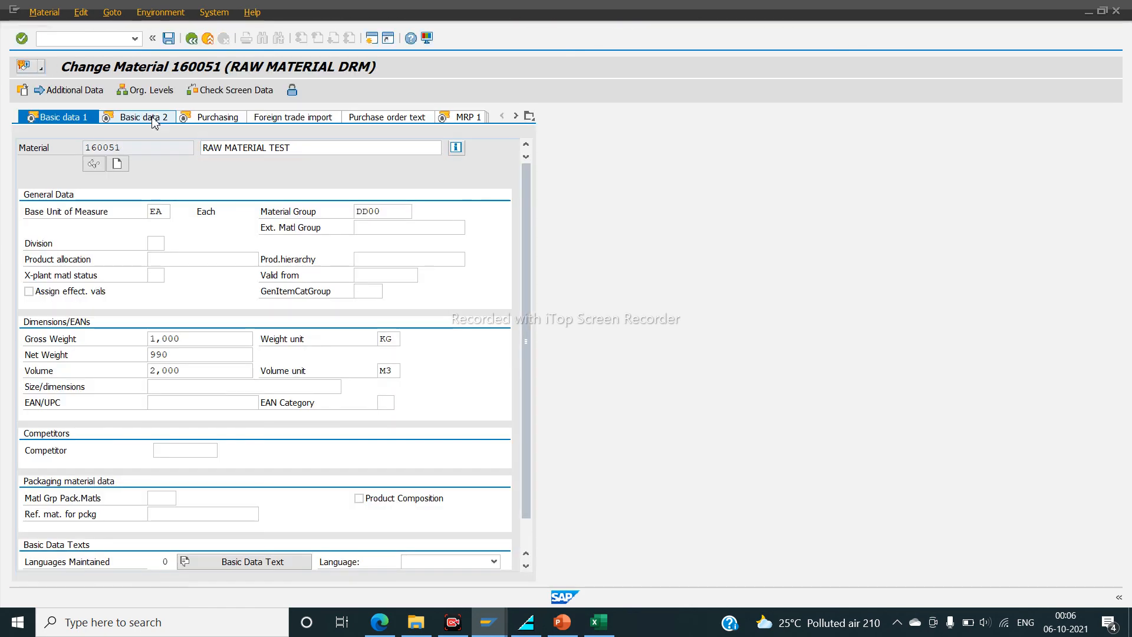
key(Return)
key(Return)
key(Return)
key(Return)
key(Return)
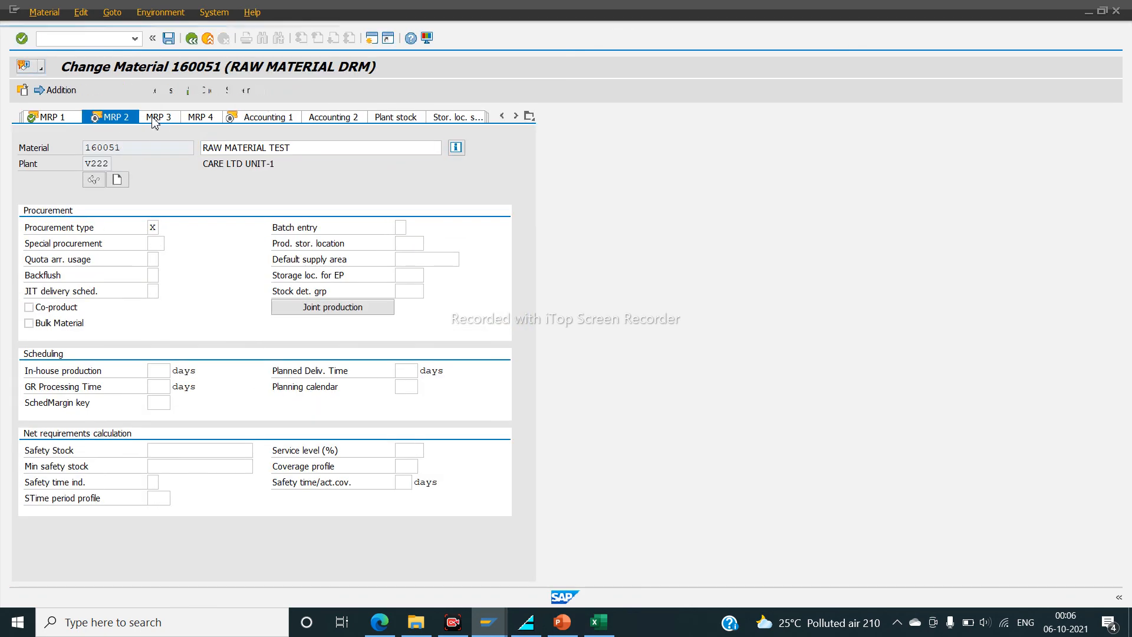
Step: Open the new material in display transaction MM03 and page through its views back to the initial screen
click(96, 39)
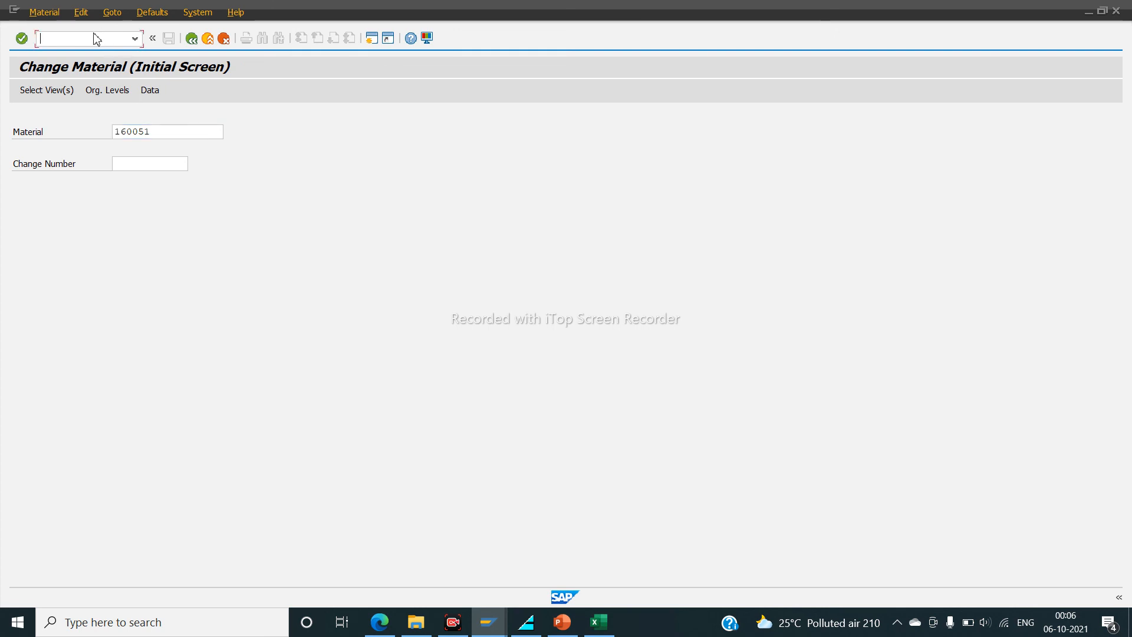
text(/NMM03)
key(Return)
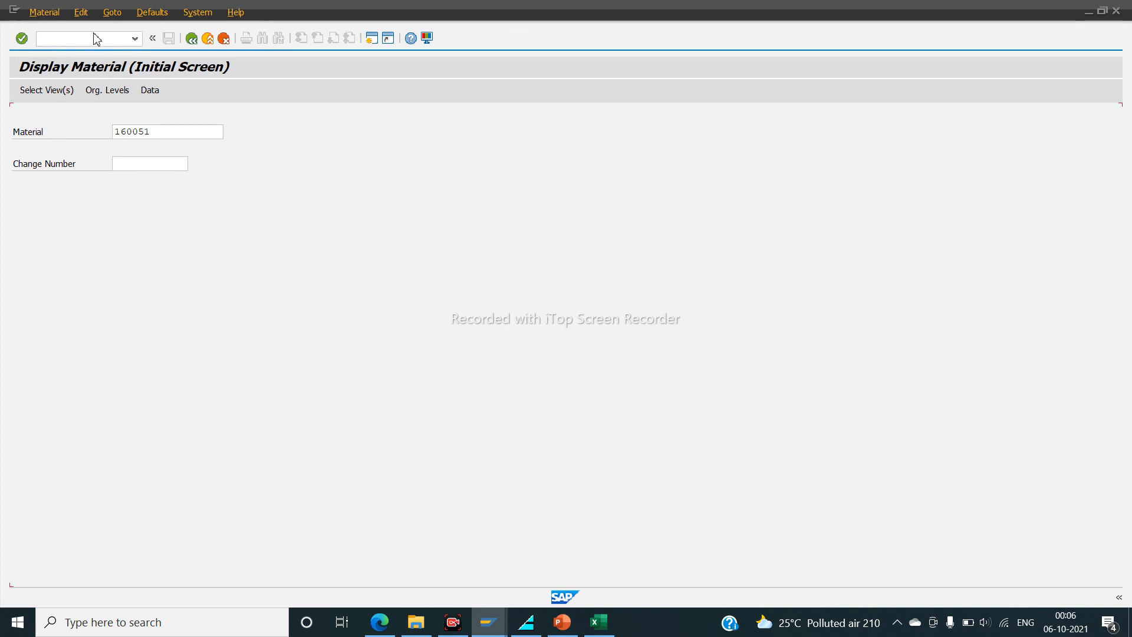
key(Return)
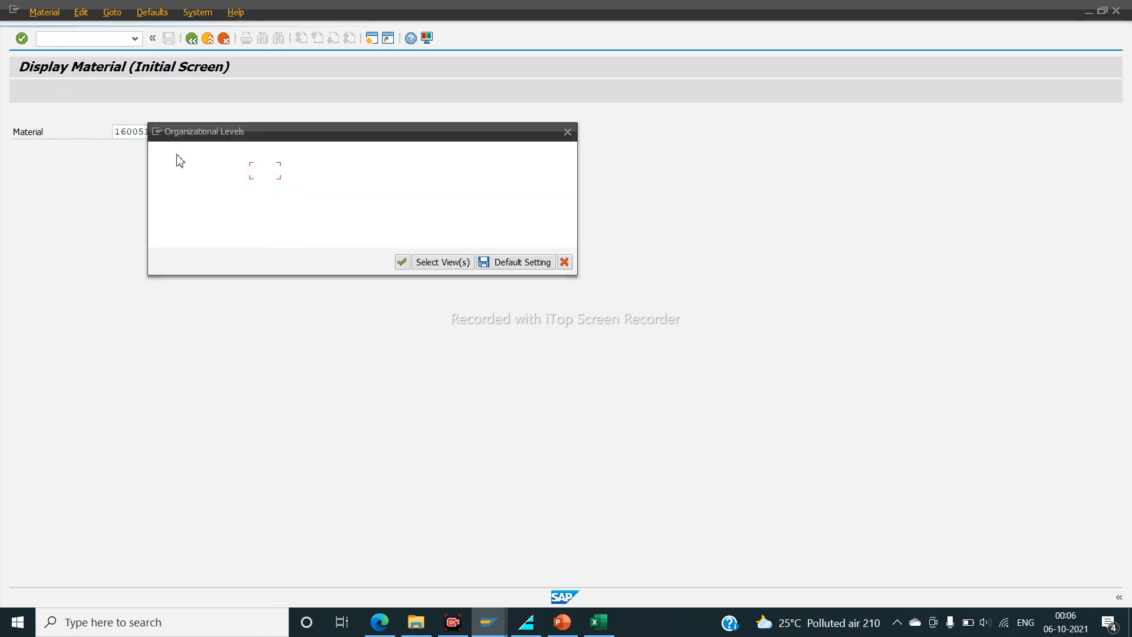
key(Return)
key(Return)
key(Return)
key(Return)
key(Return)
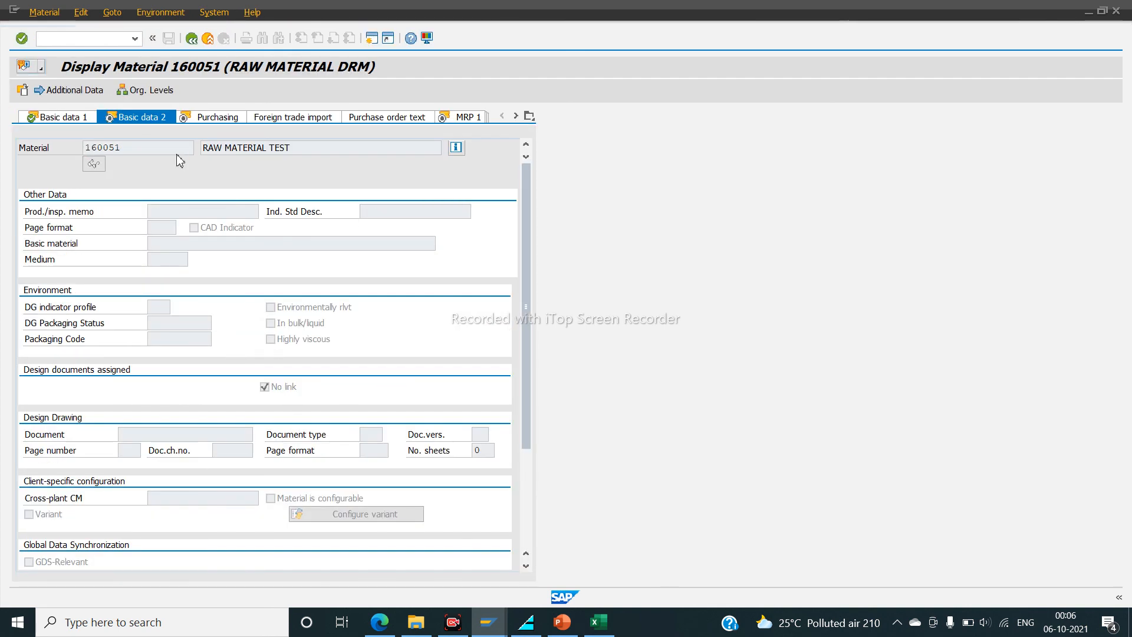
key(Return)
key(Return)
key(Return)
key(Return)
key(Return)
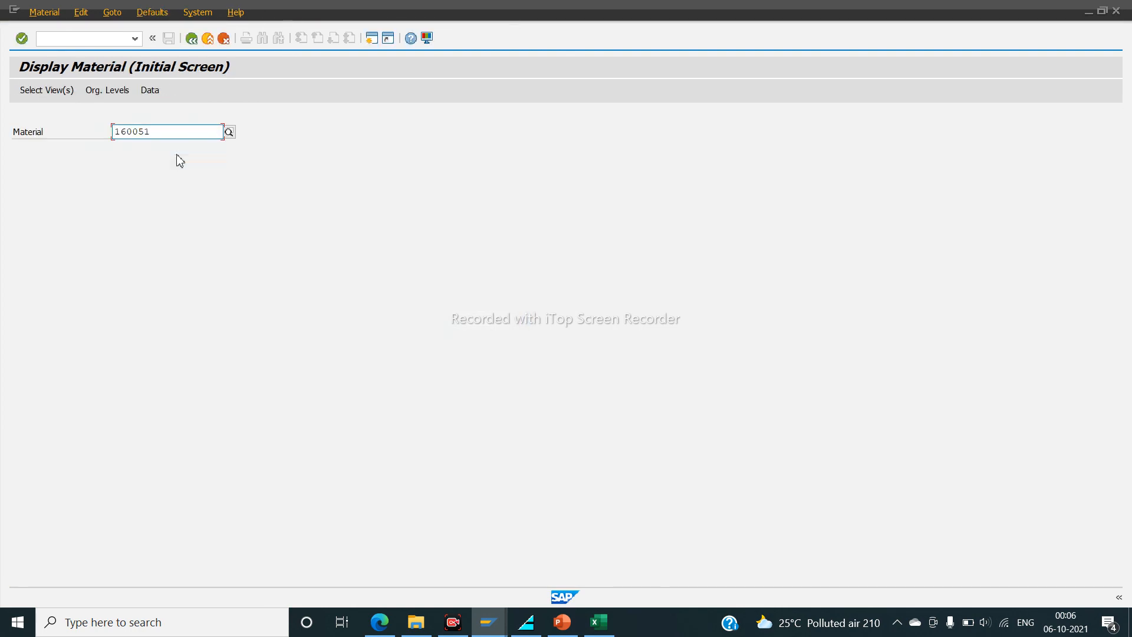